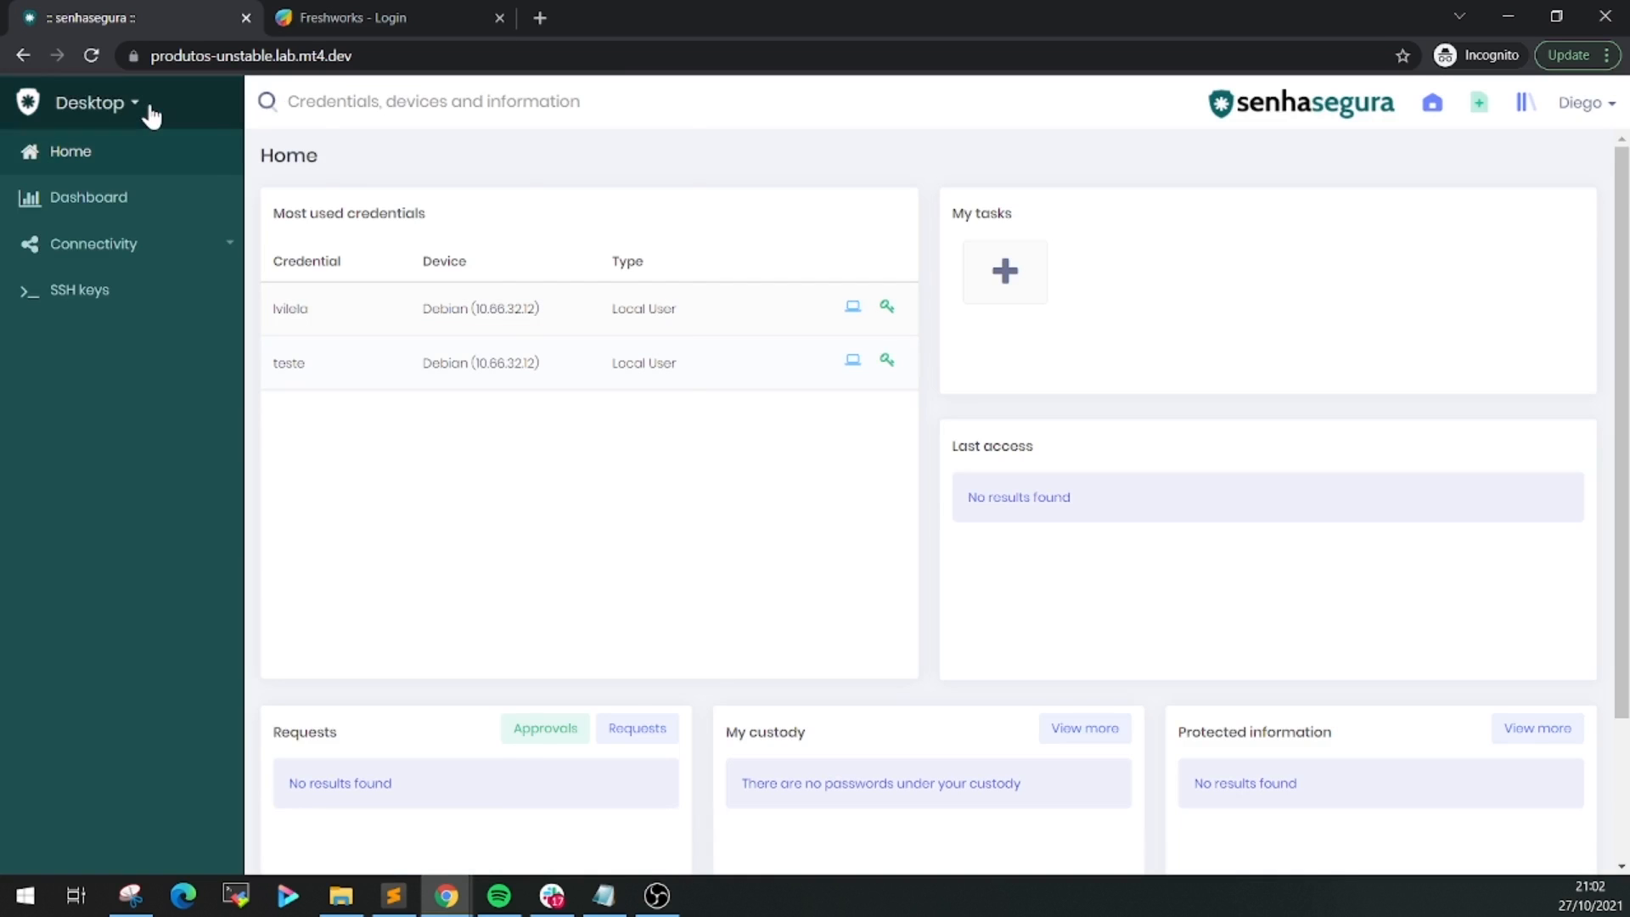
Go to Settings > System parameters > Integrations with ITSM and start a new integration
click(151, 116)
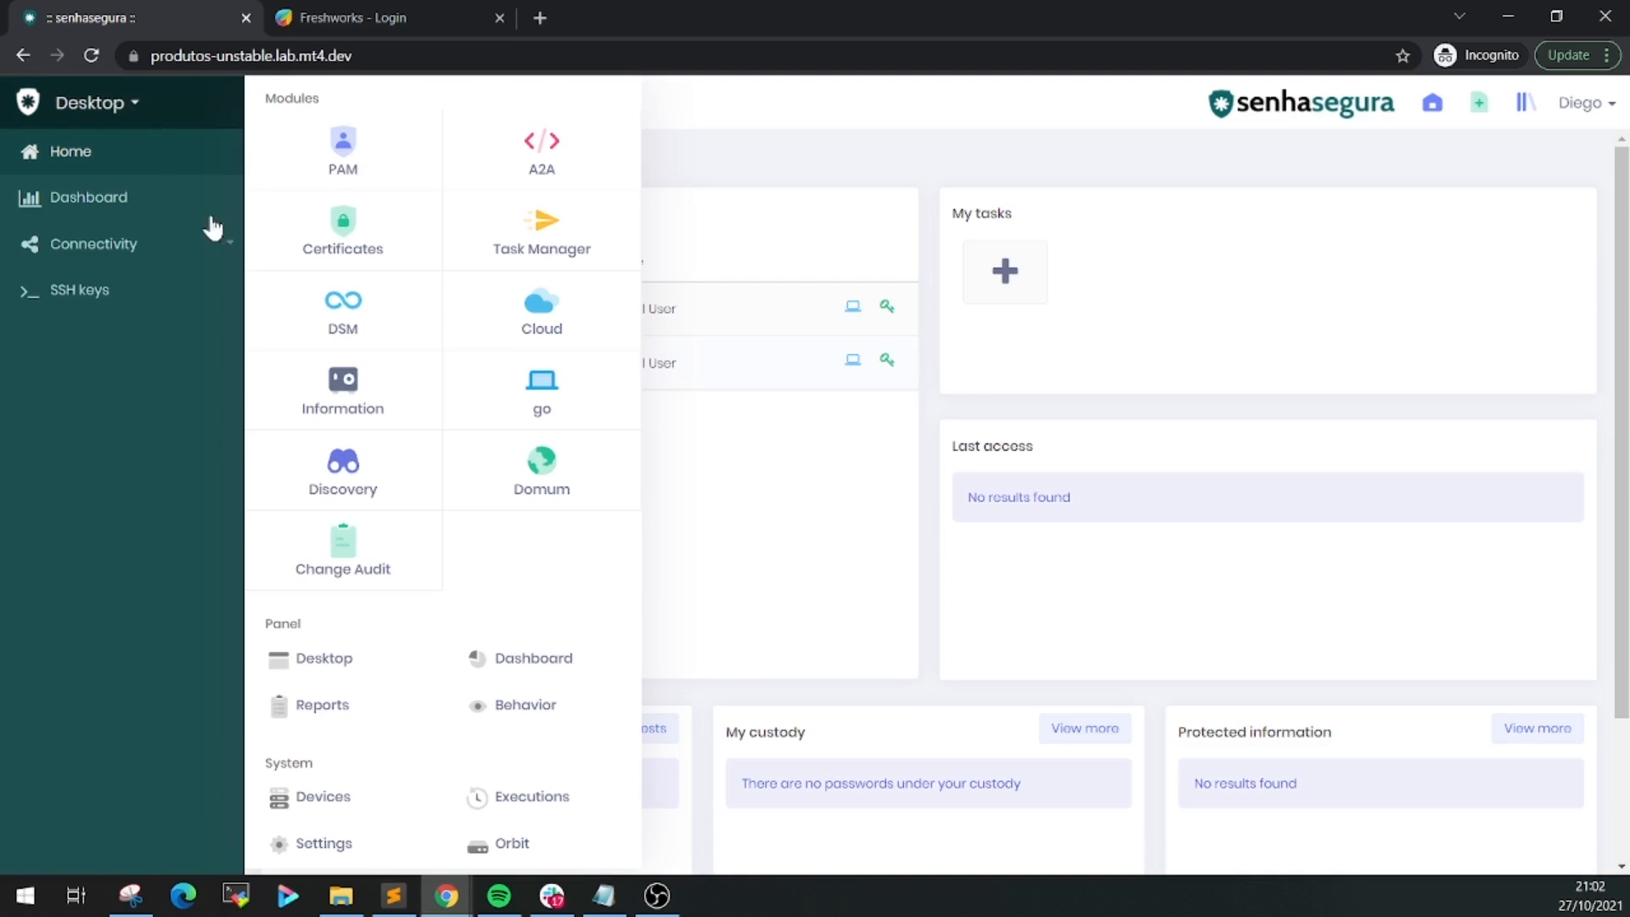
click(325, 847)
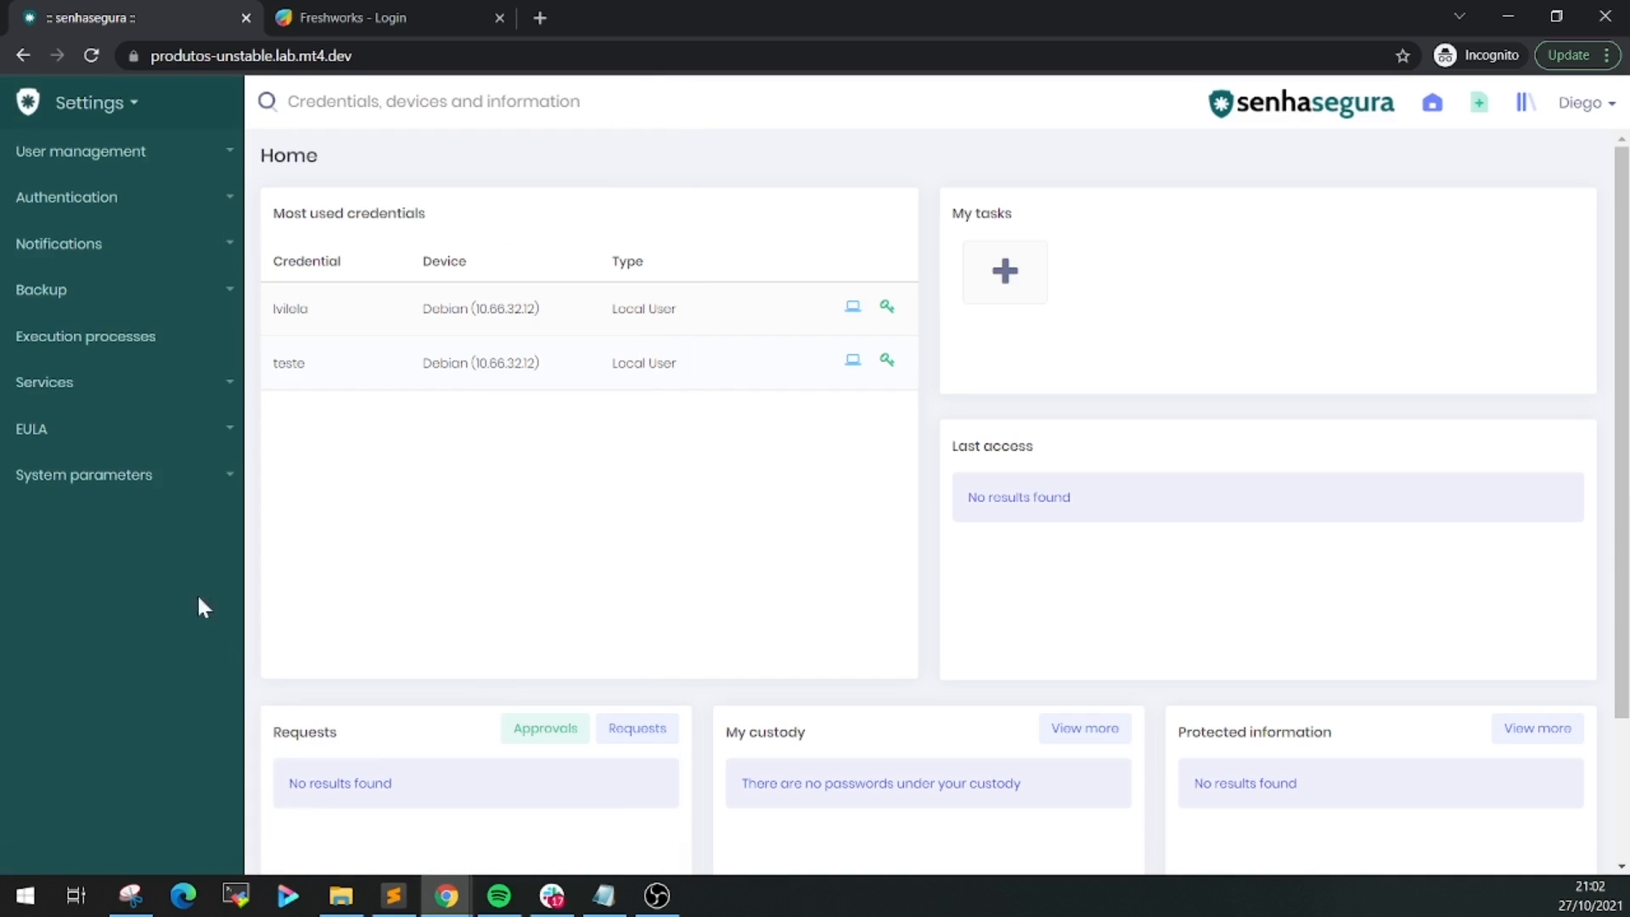
click(161, 480)
scroll(163, 543, down, 1)
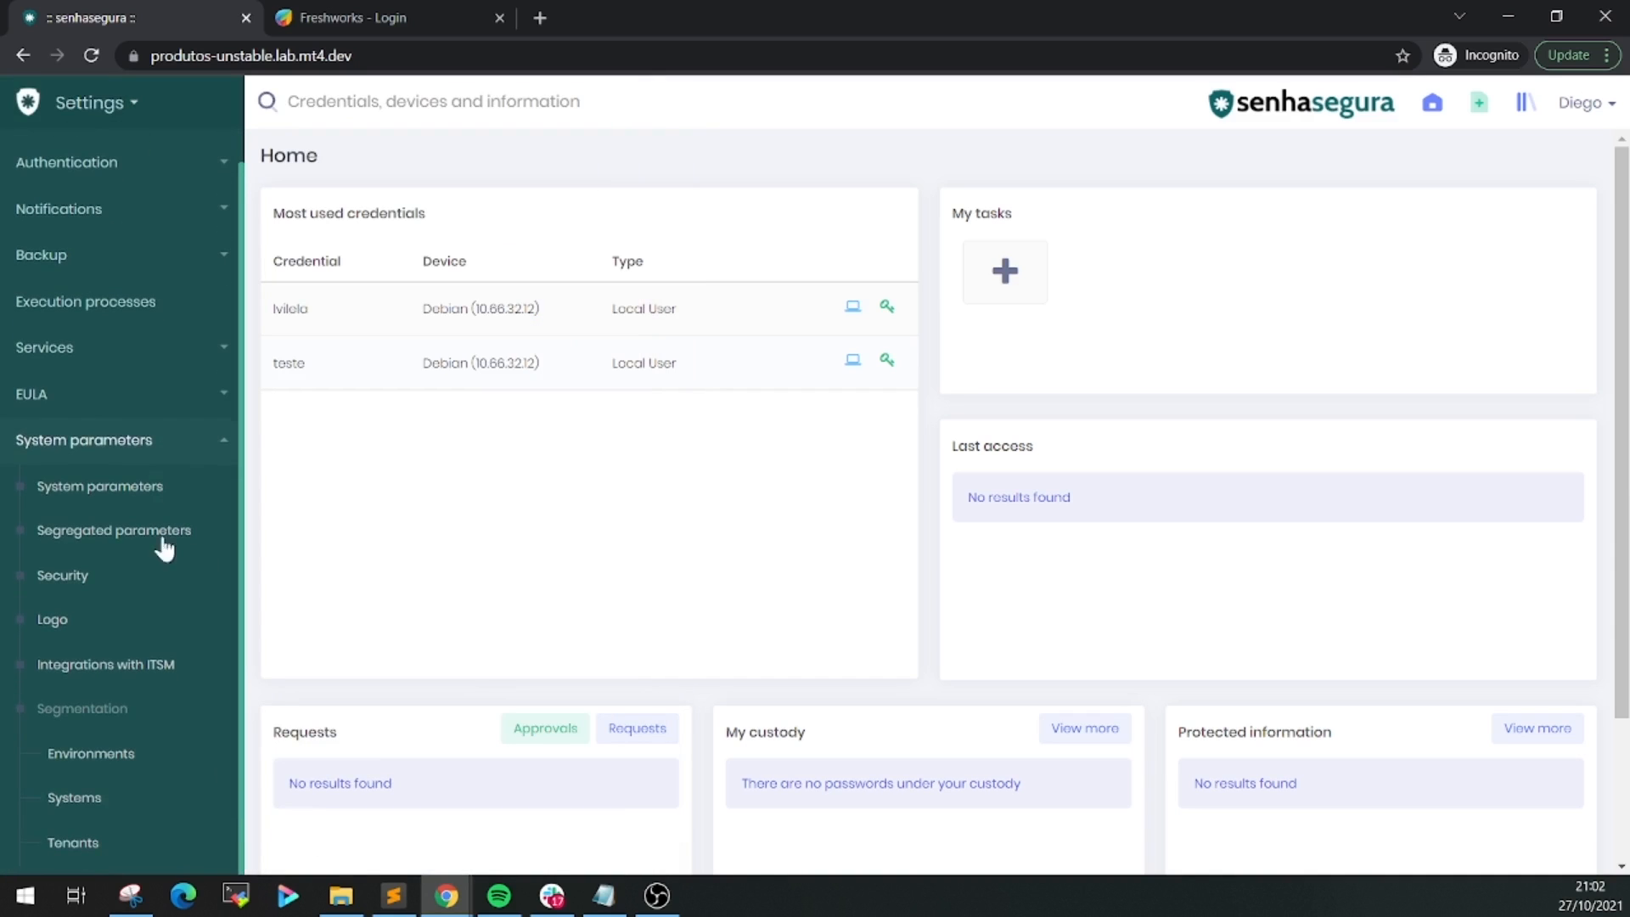
click(128, 679)
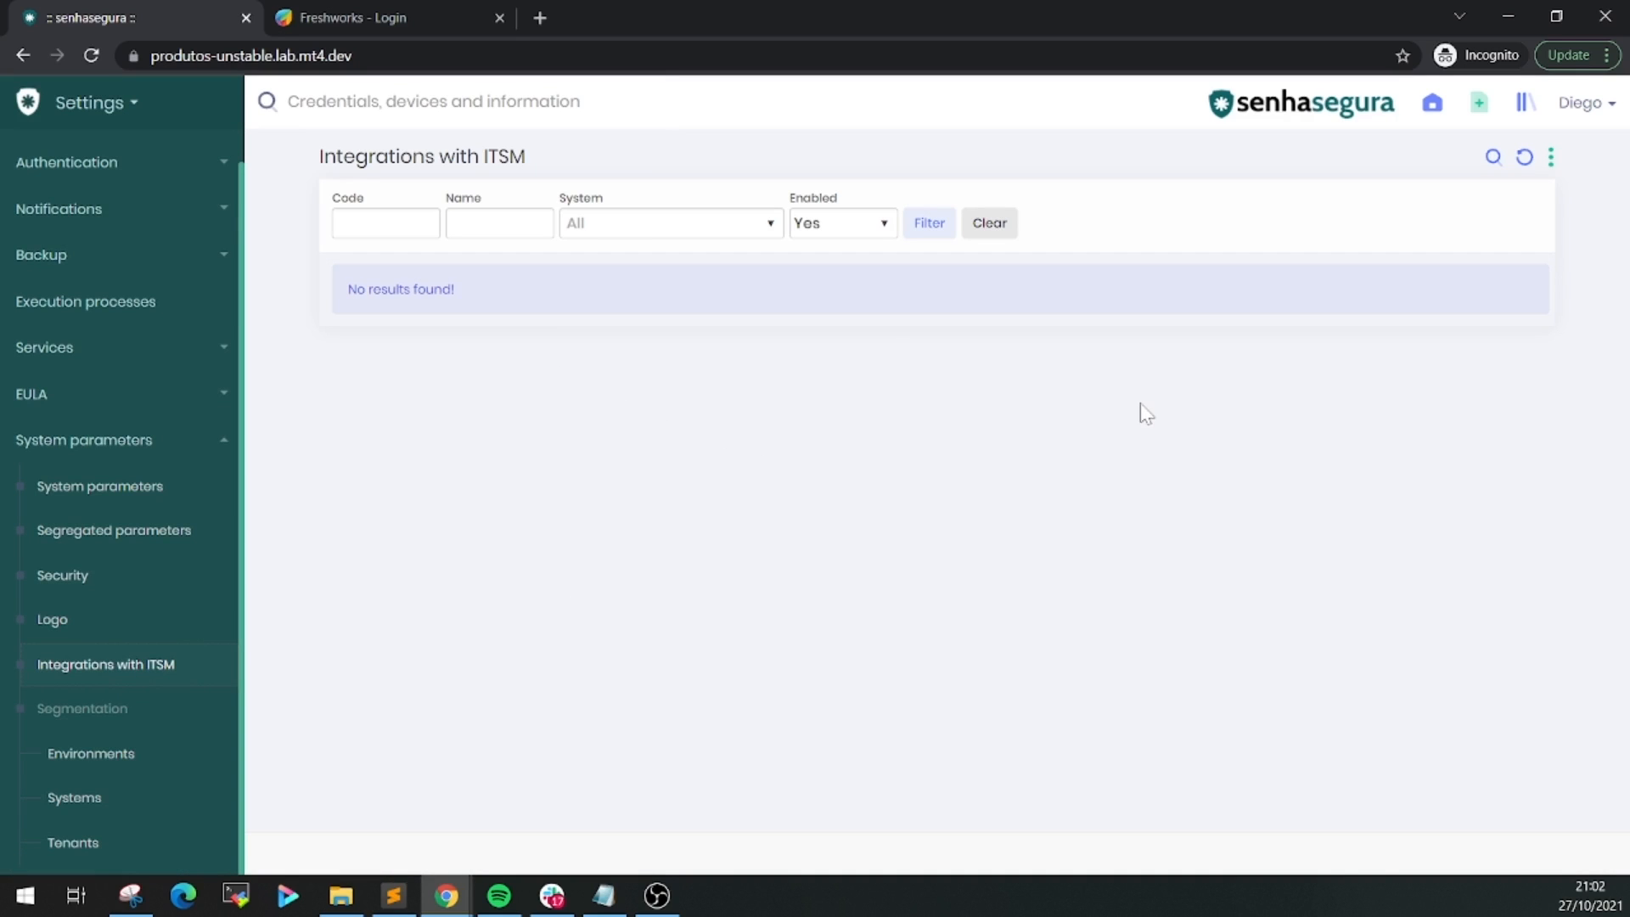
click(1550, 158)
click(1523, 200)
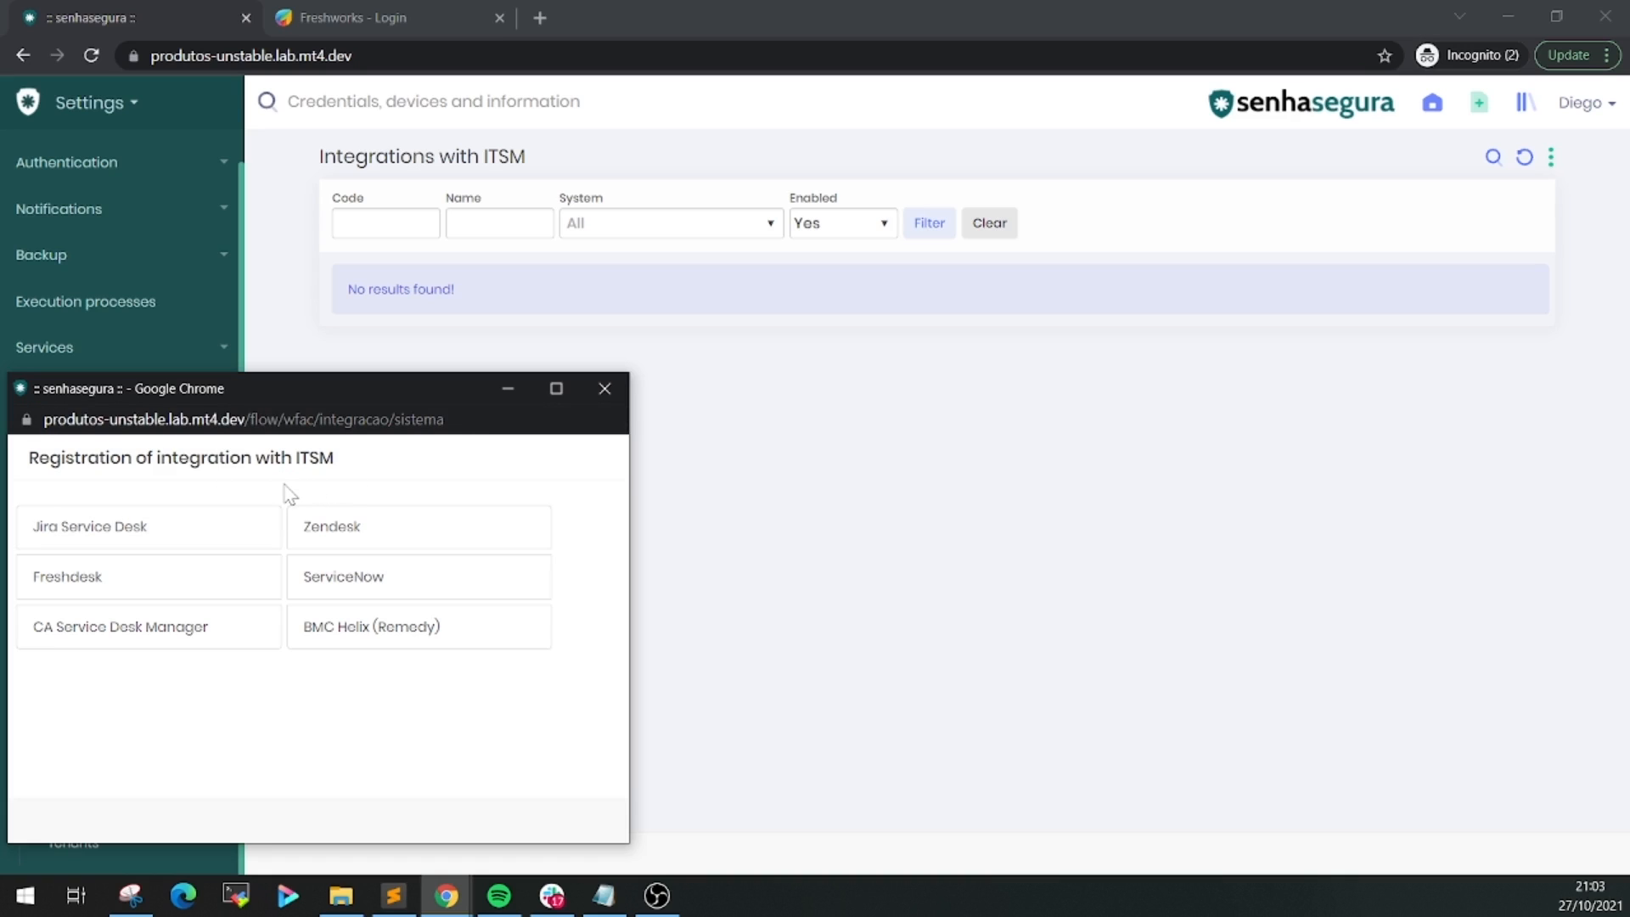
Pick Freshdesk and review its name, API URL, user/API key and password fields
click(266, 591)
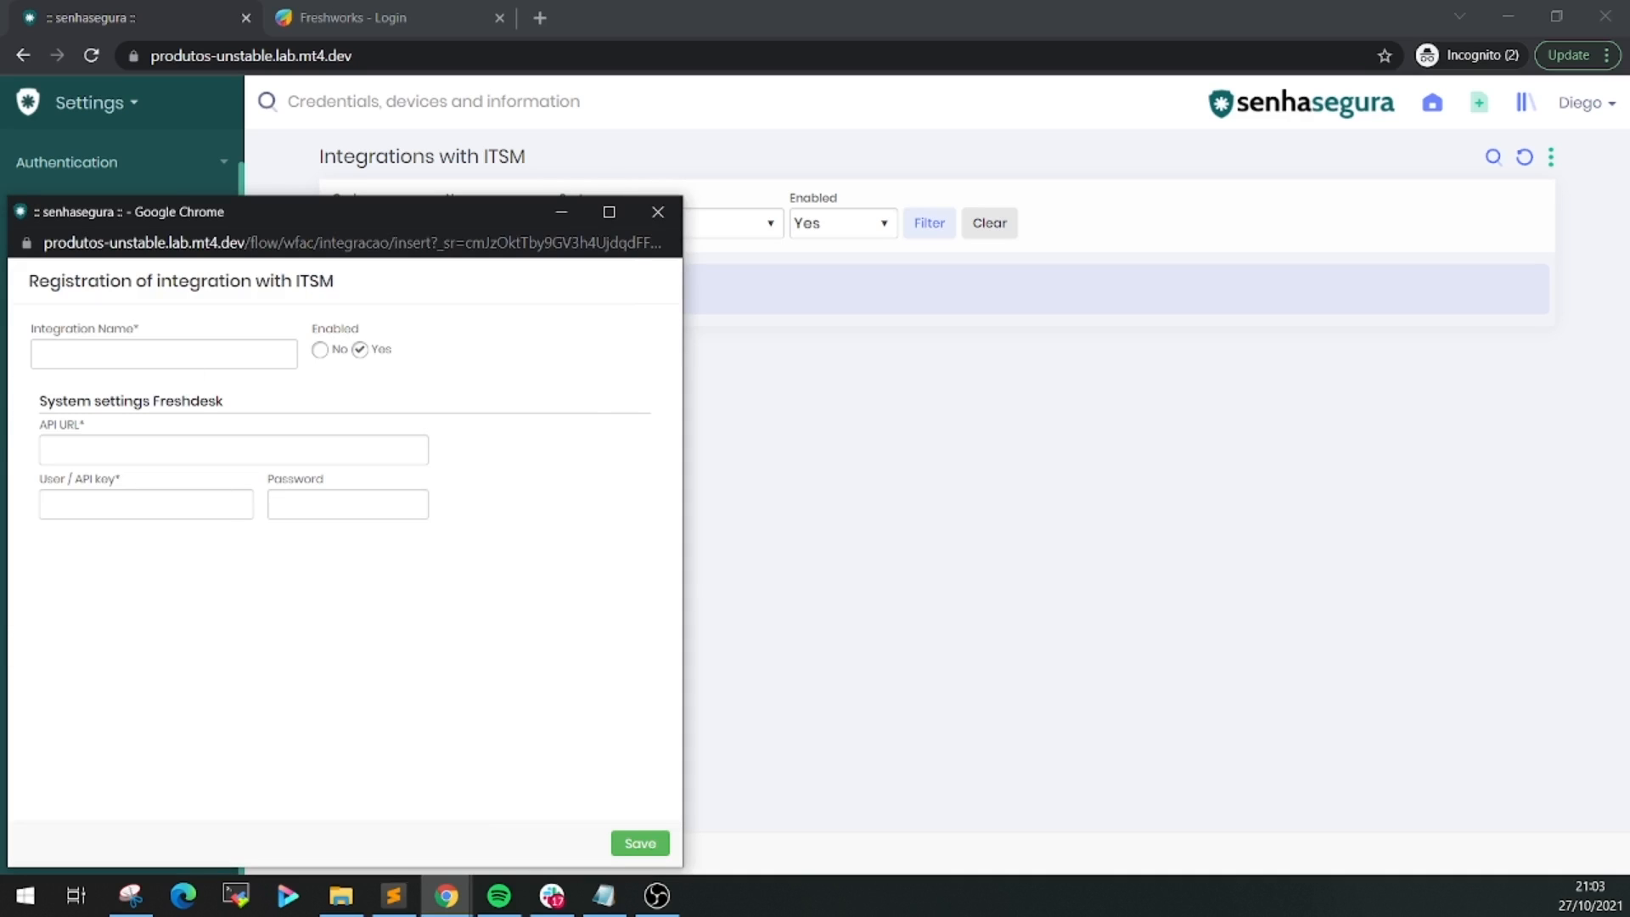
drag(246, 213, 717, 188)
click(610, 340)
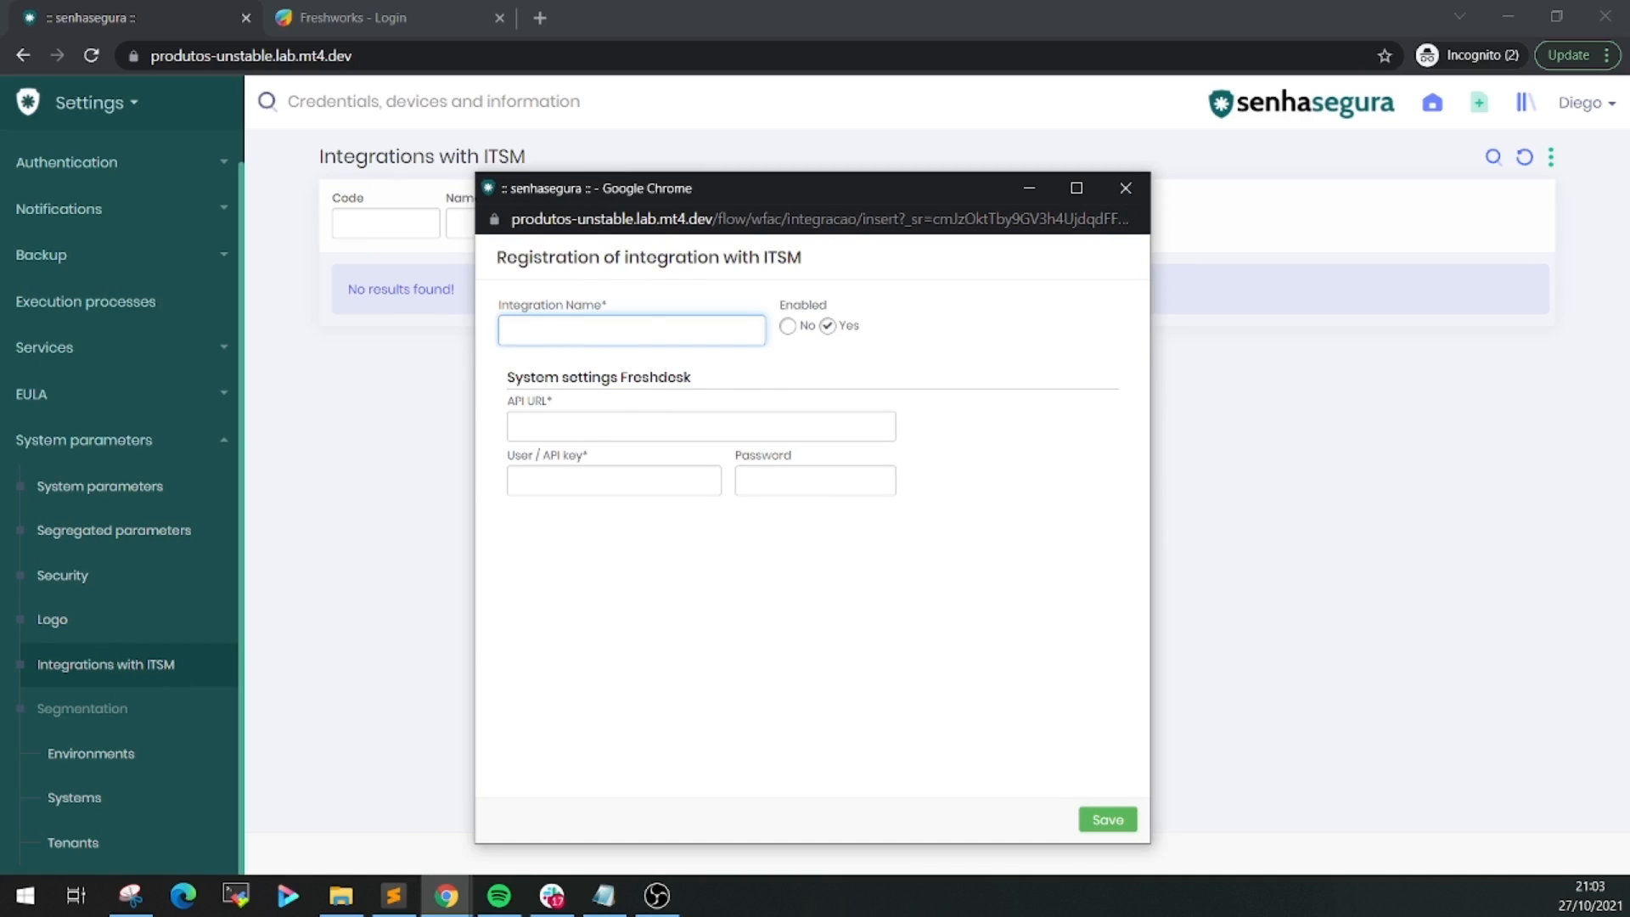
triple_click(620, 377)
click(743, 387)
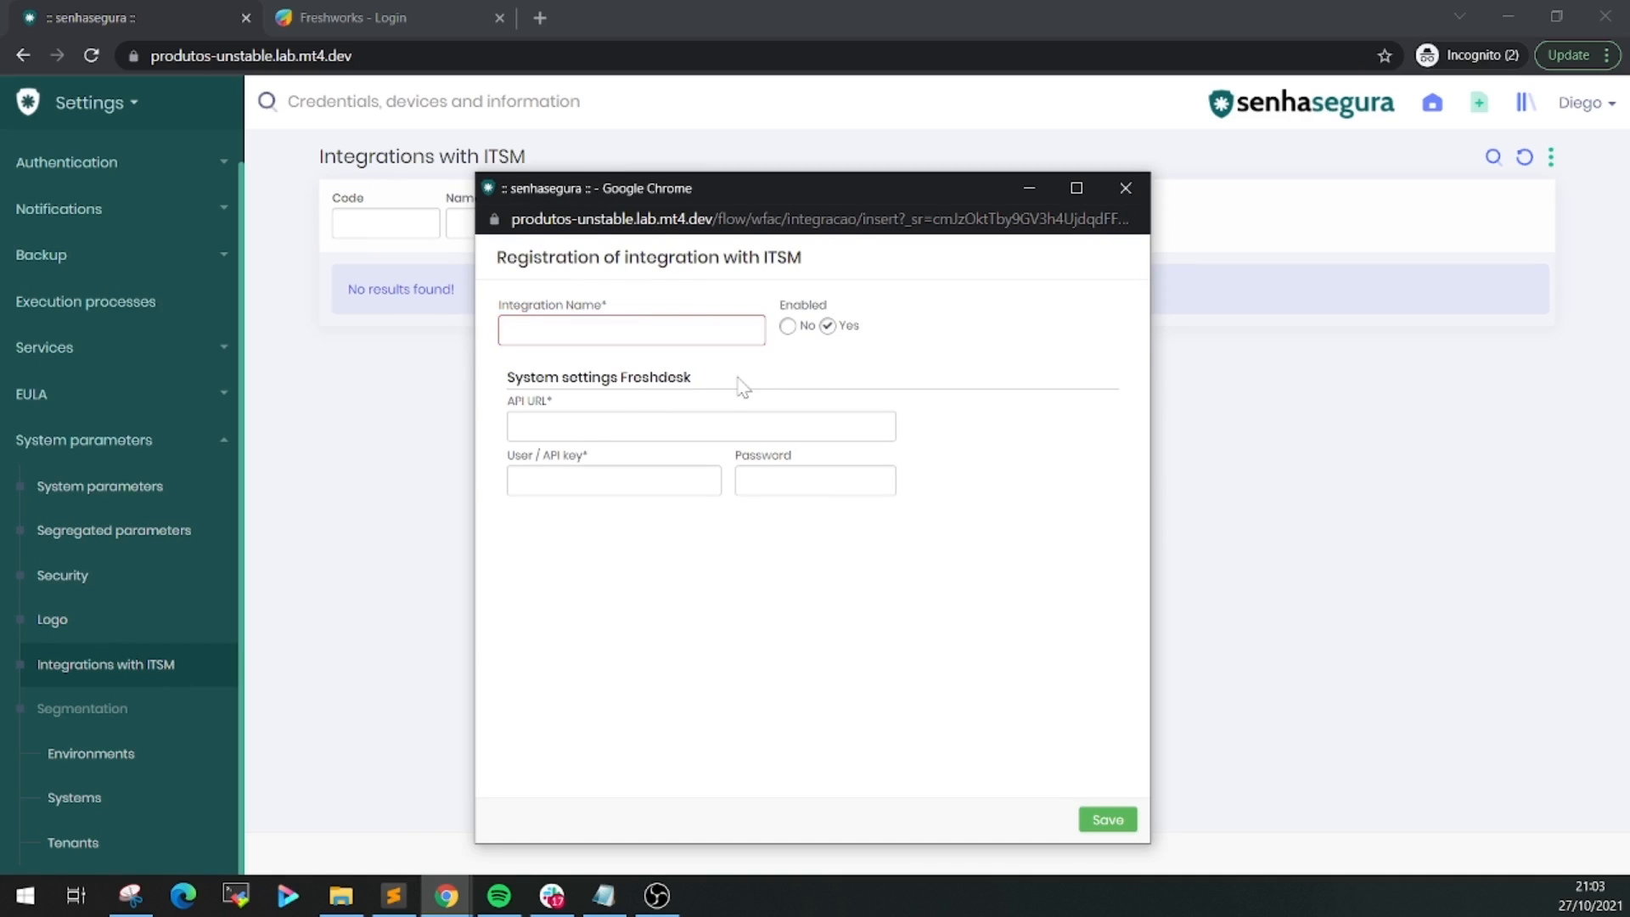
click(701, 426)
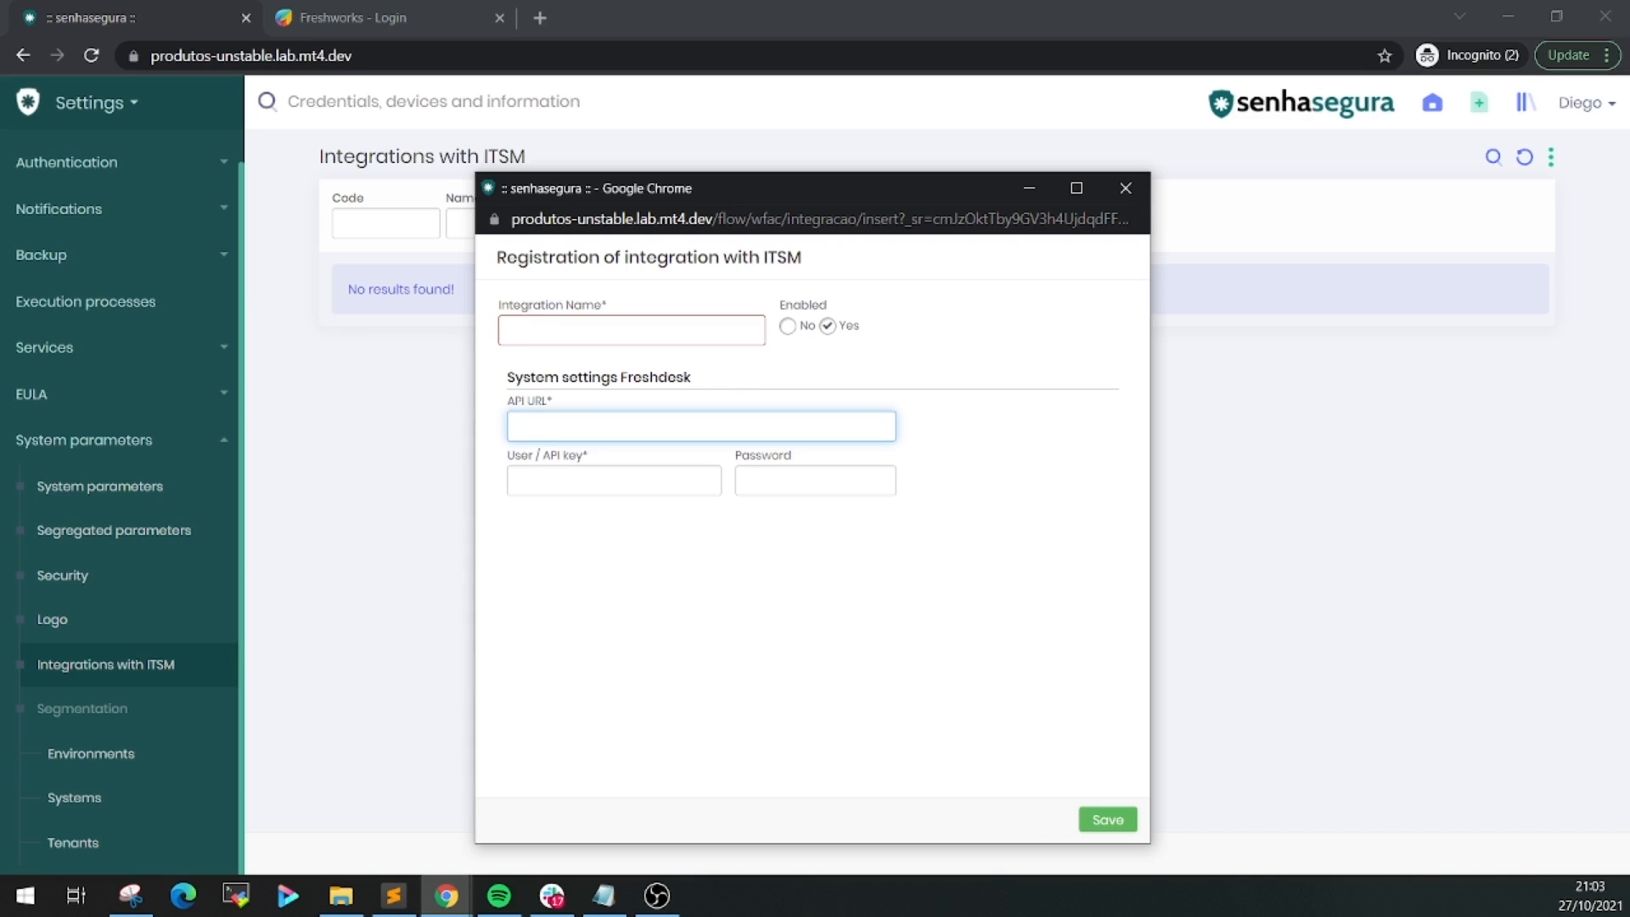
click(594, 480)
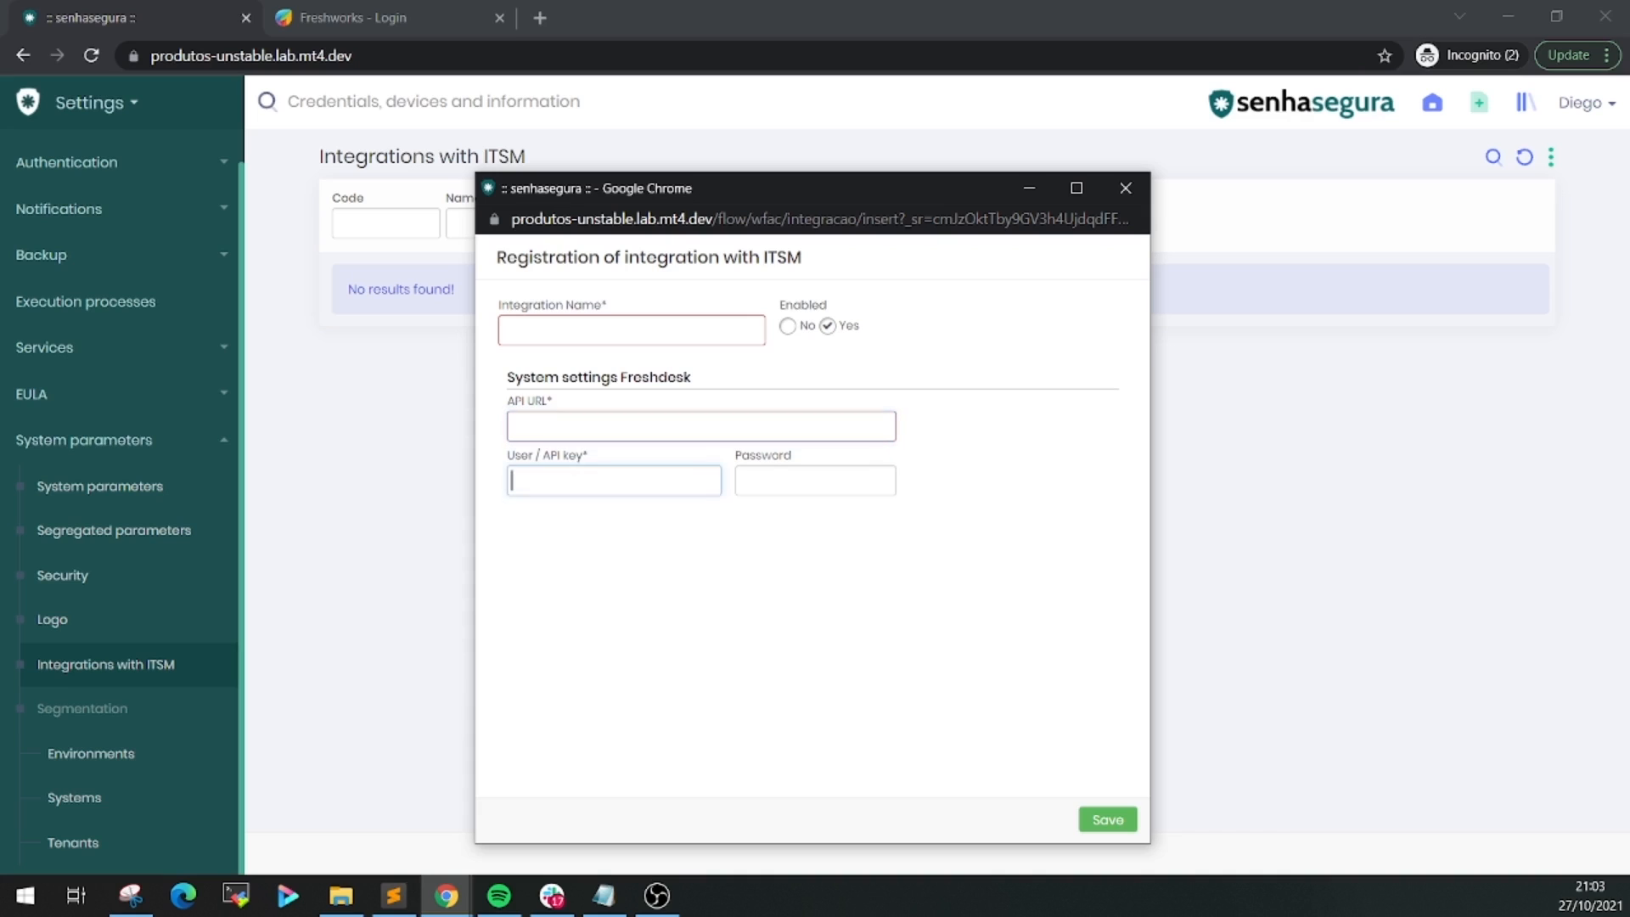
key(Tab)
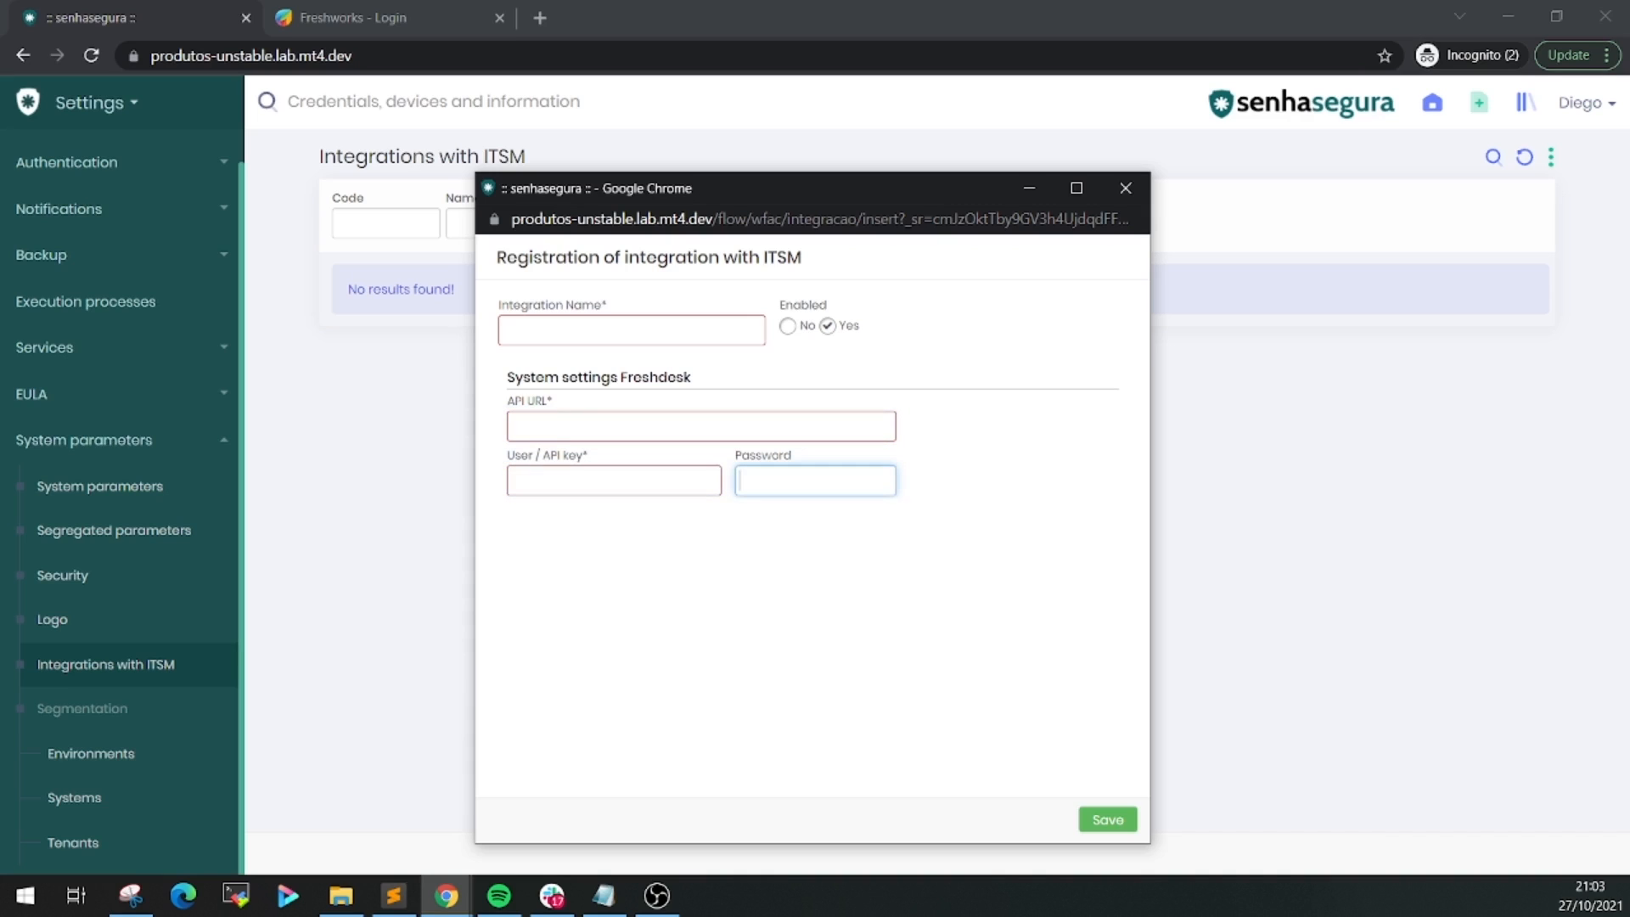
Close the registration window and sign in to Freshworks with the pasted account e-mail and password
click(1125, 189)
click(406, 14)
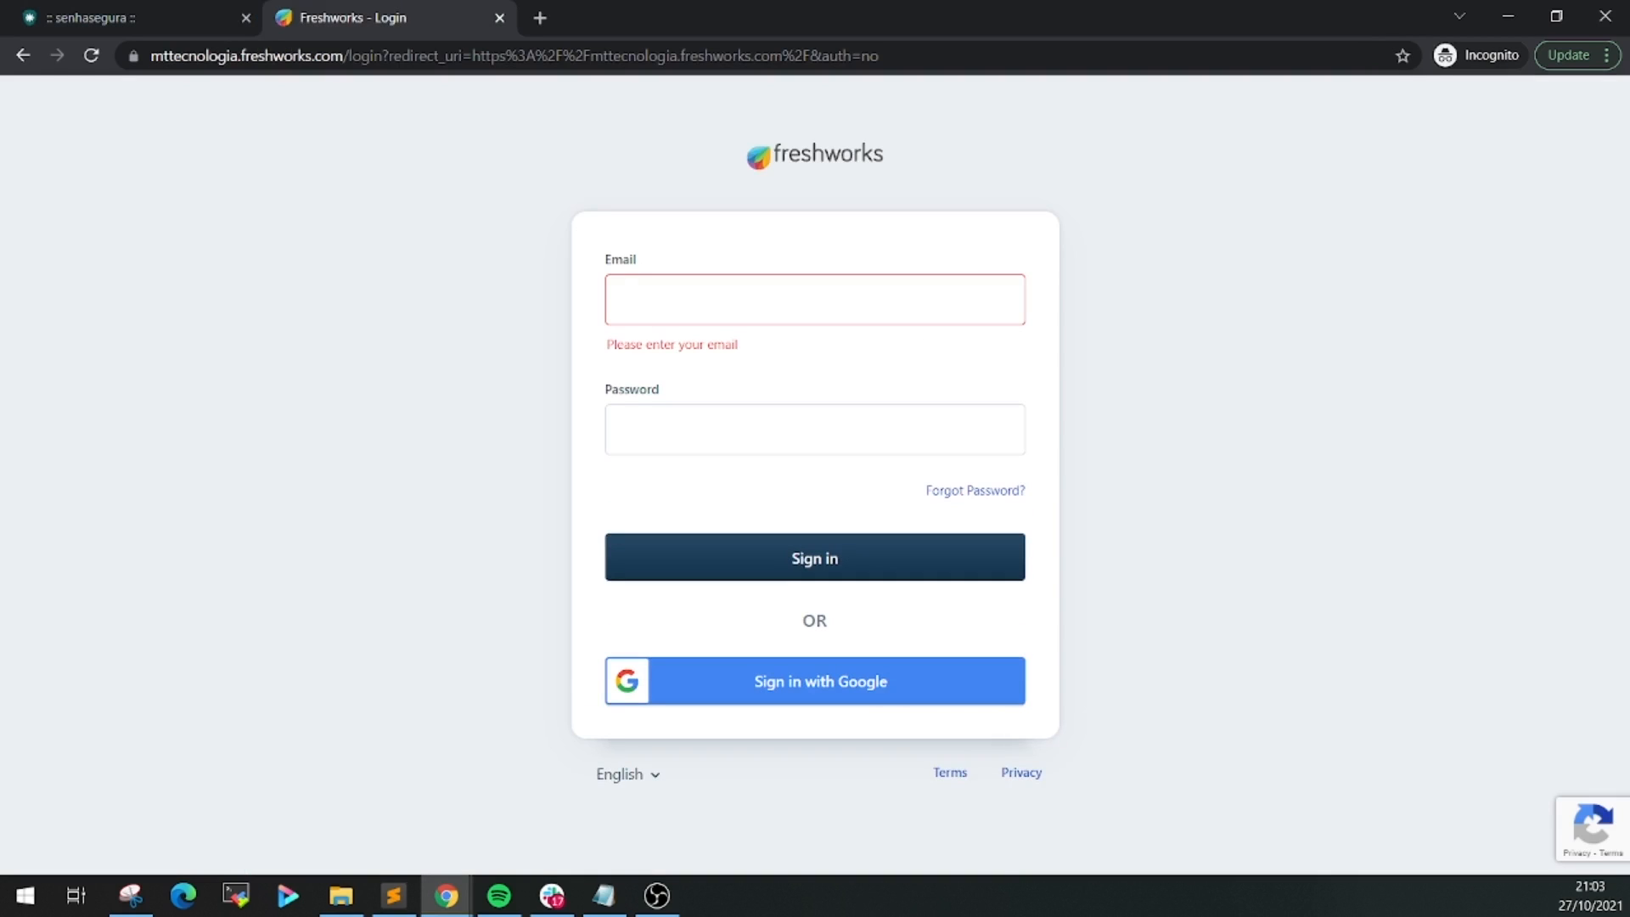
key(alt+Tab)
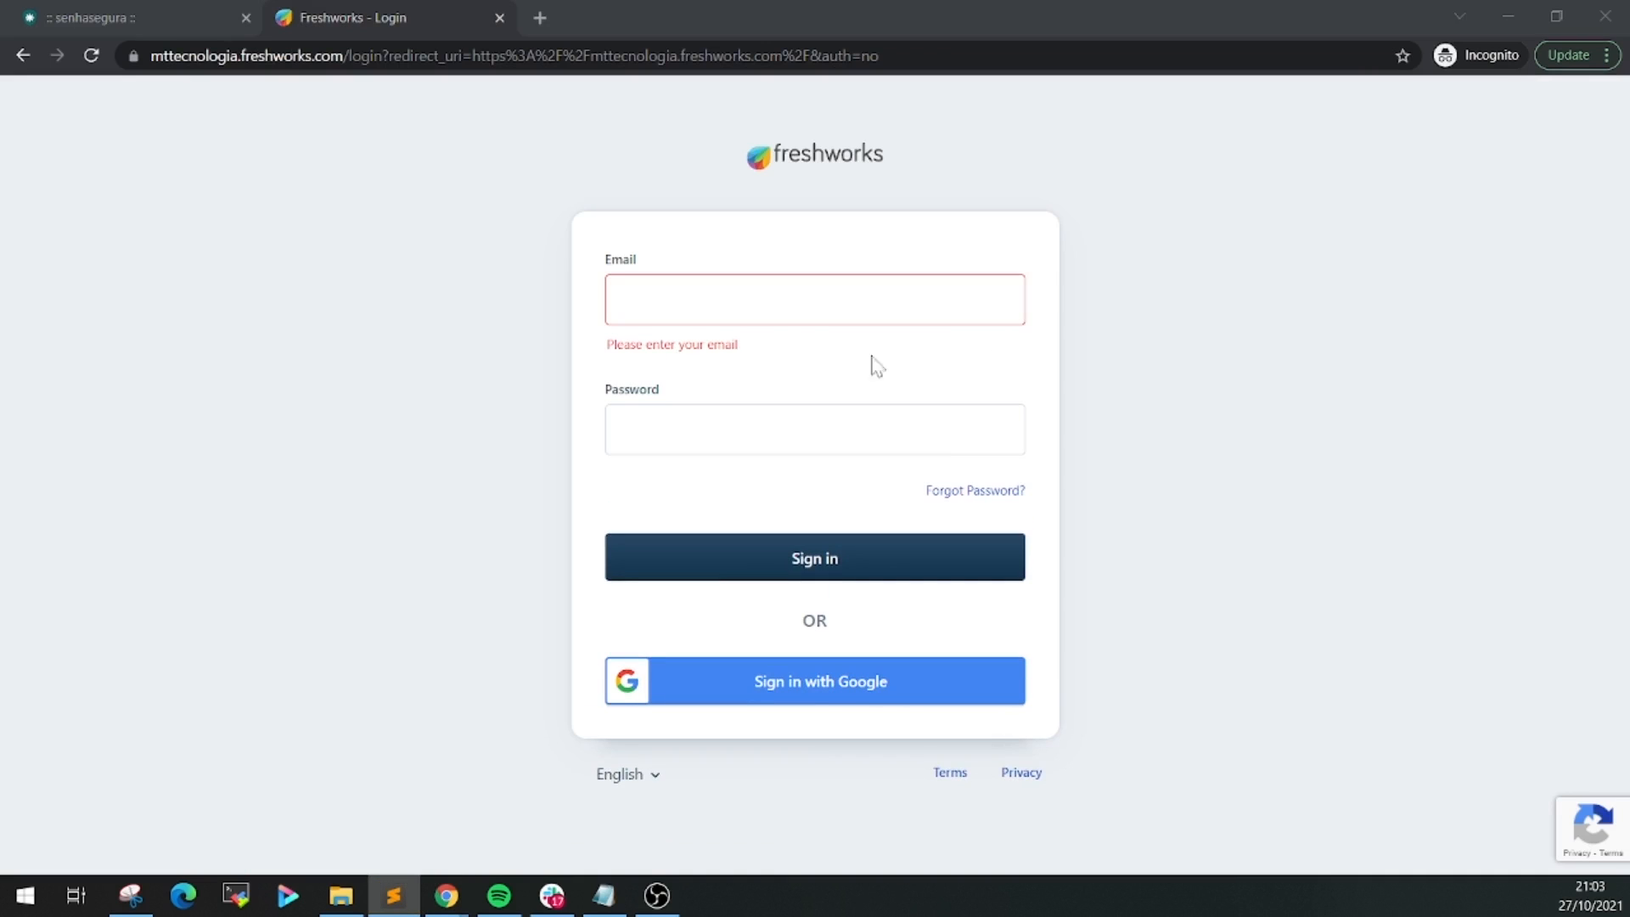
key(alt+Tab)
key(ctrl+v)
key(alt+Tab)
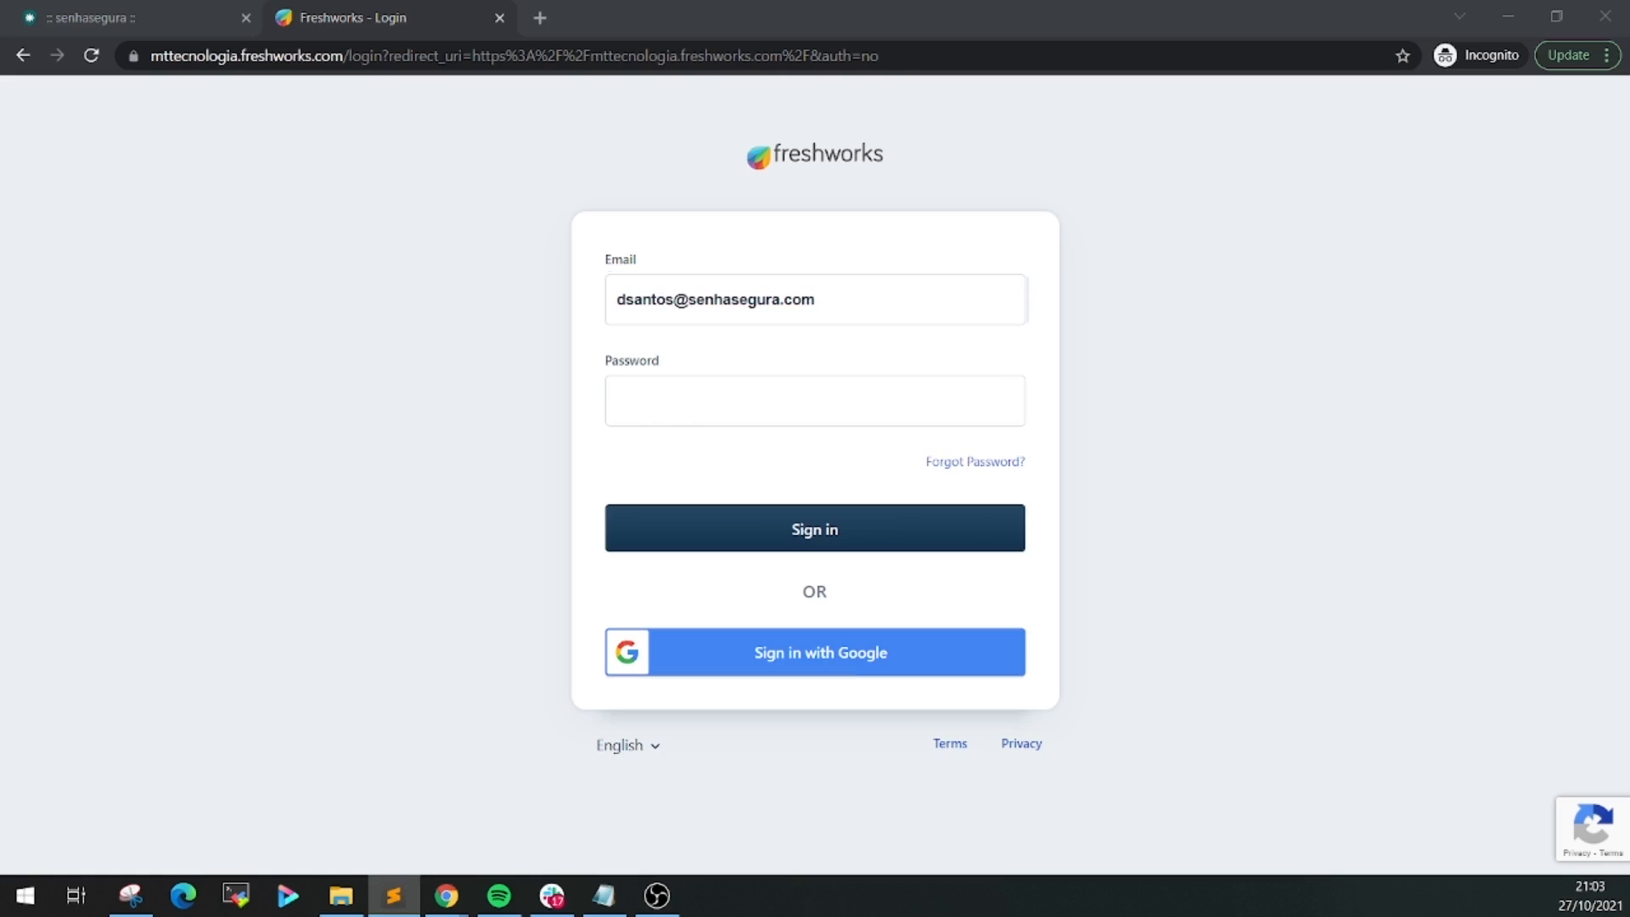
click(814, 400)
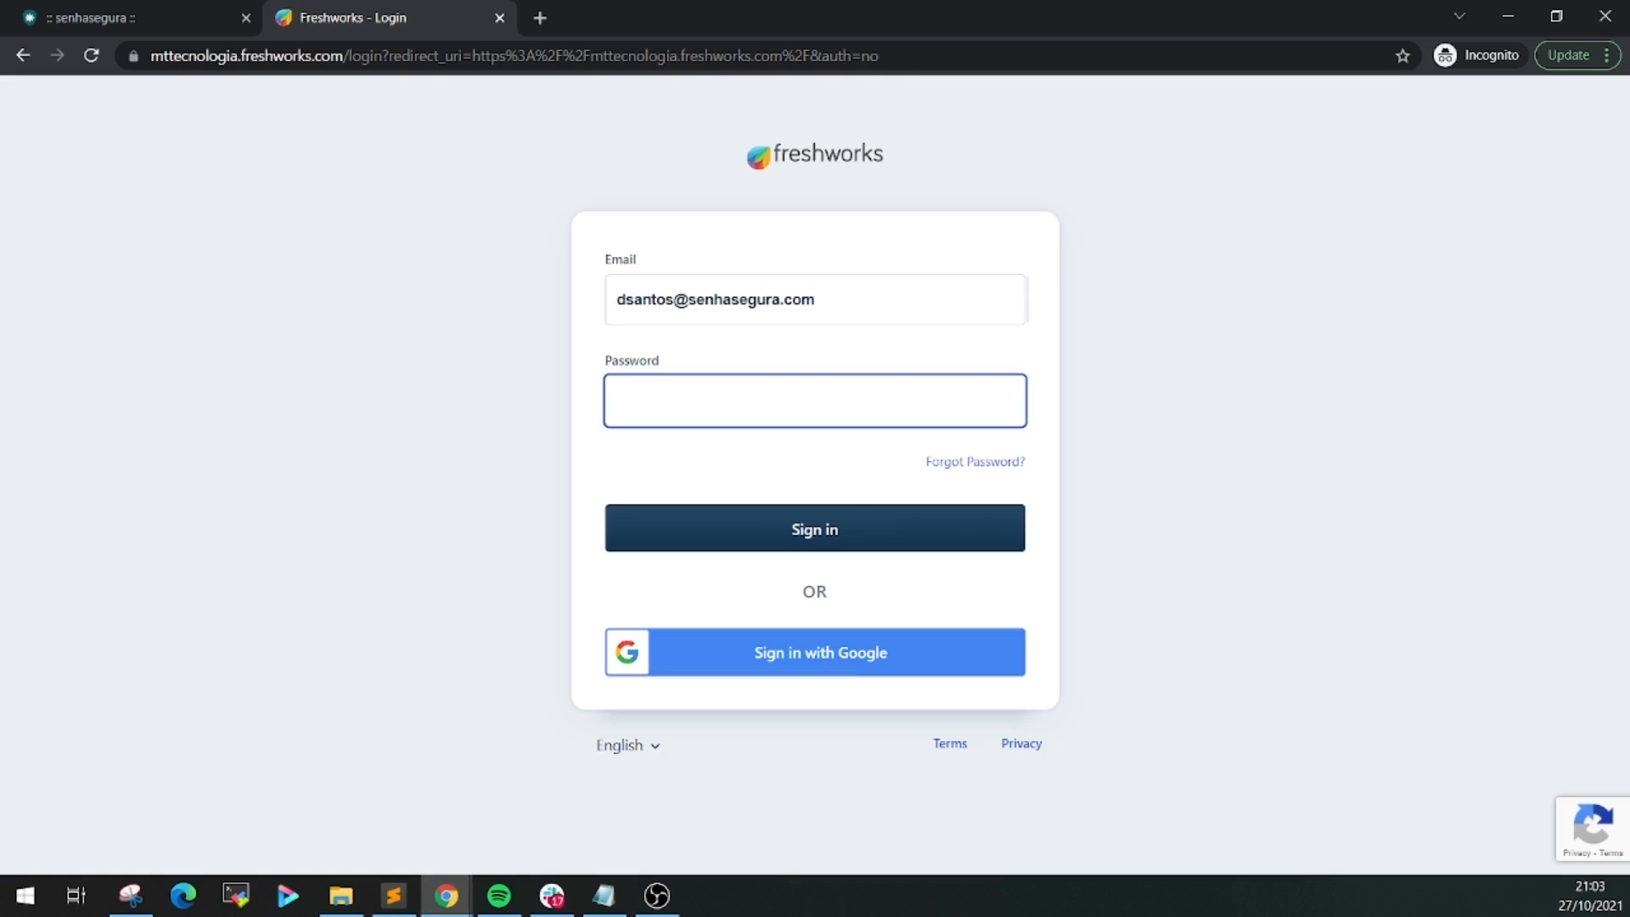
key(ctrl+v)
click(830, 533)
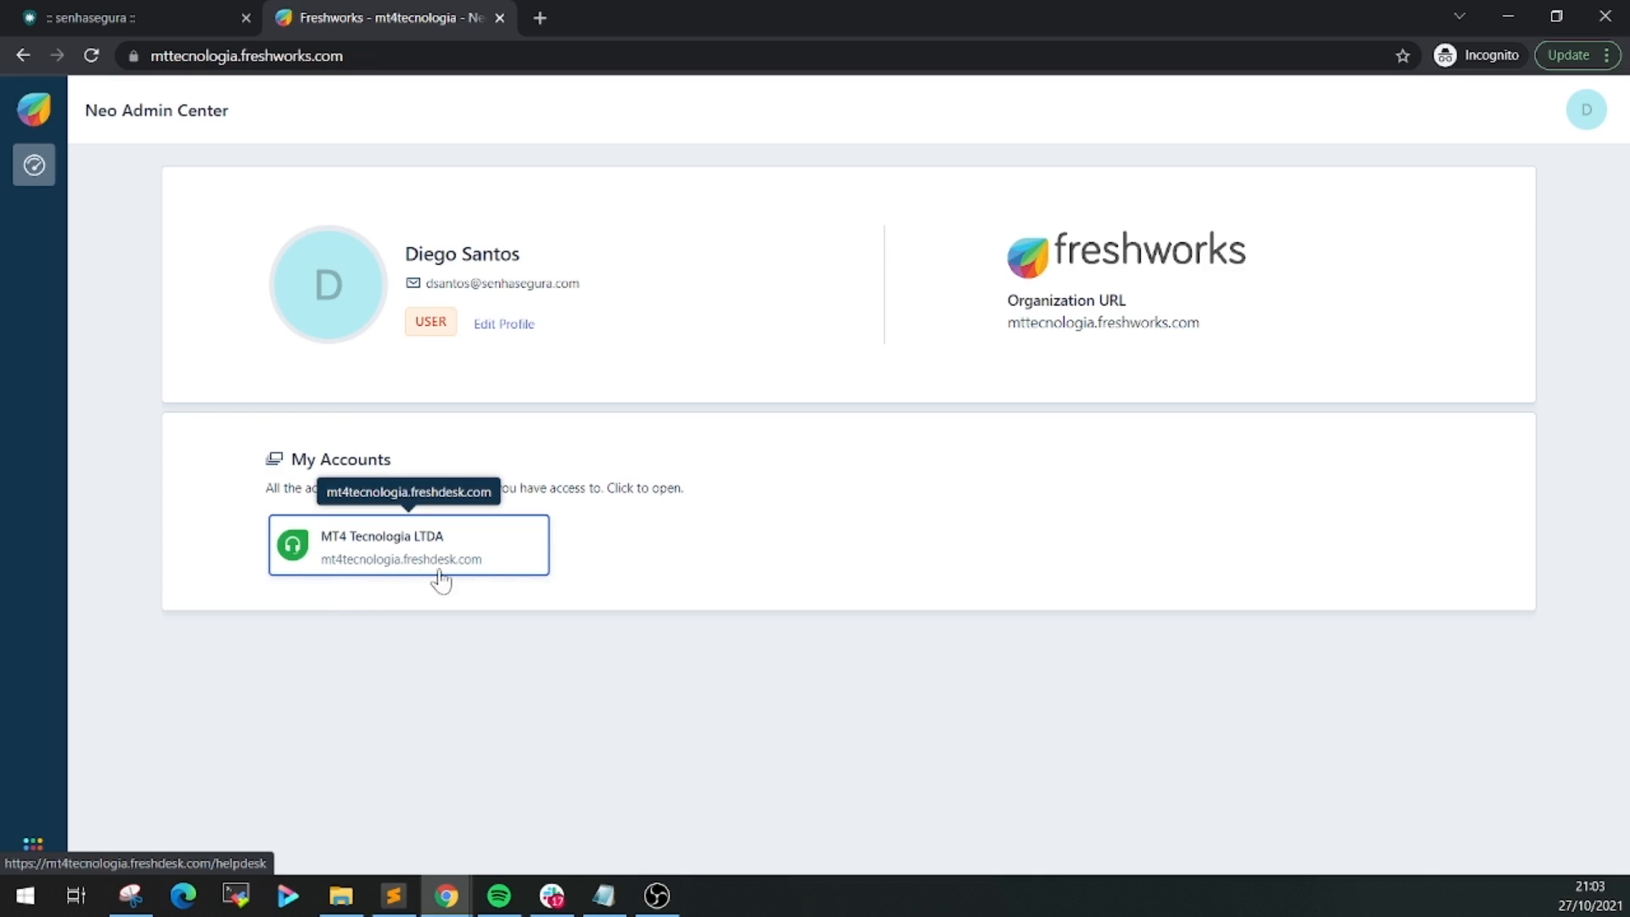
Open the MT4 Tecnologia LTDA helpdesk and go to its profile settings
click(504, 560)
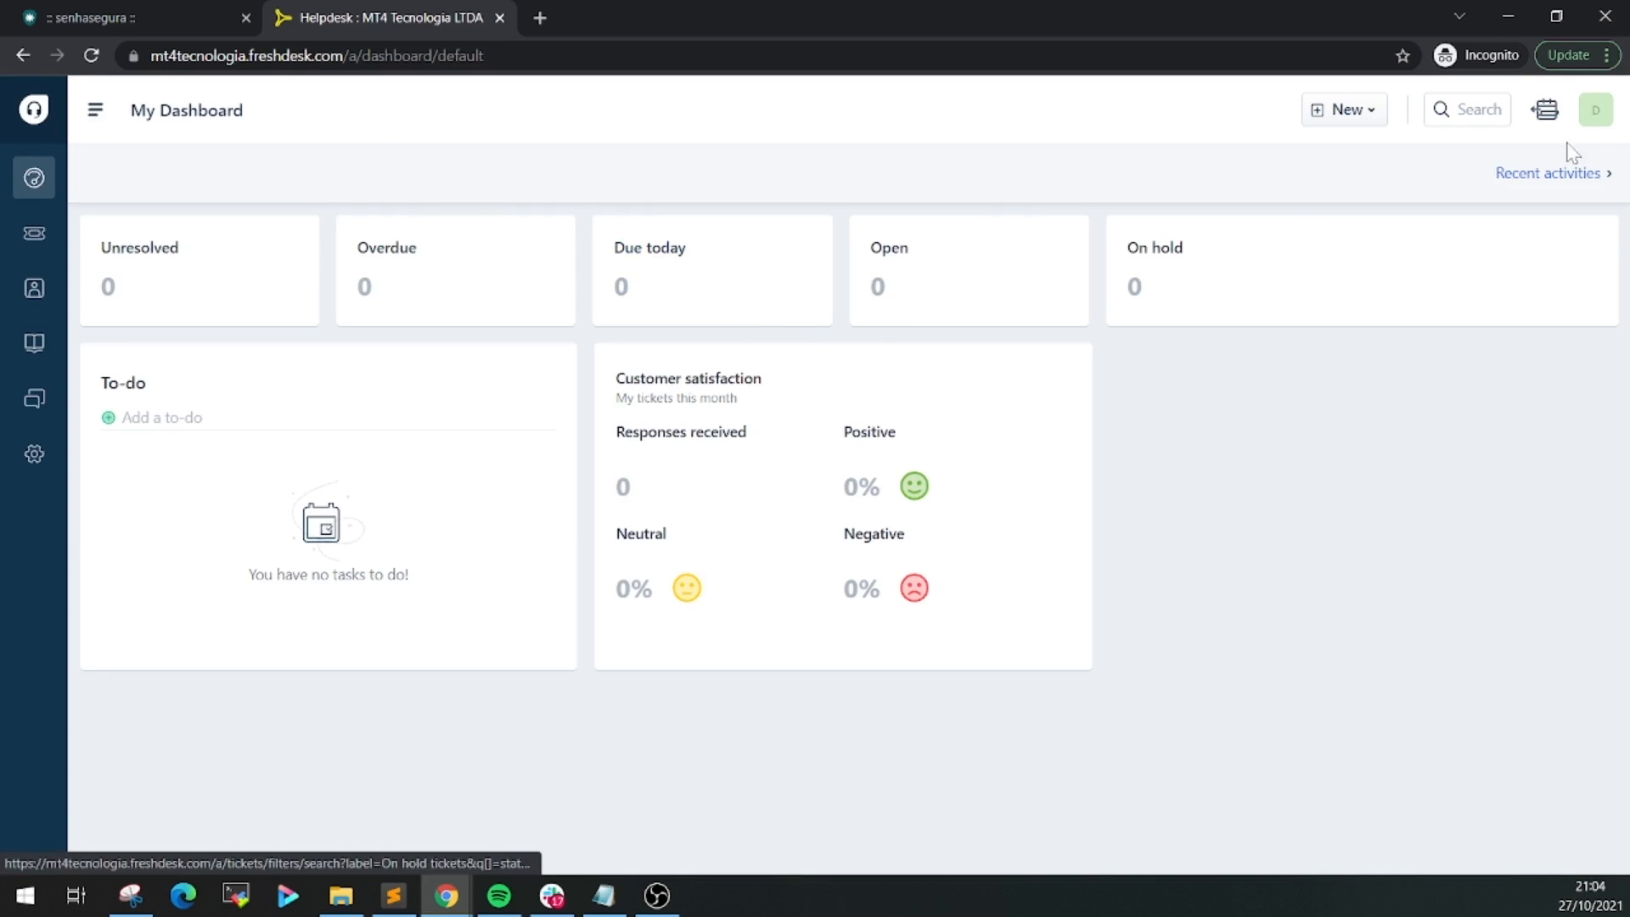
click(1595, 119)
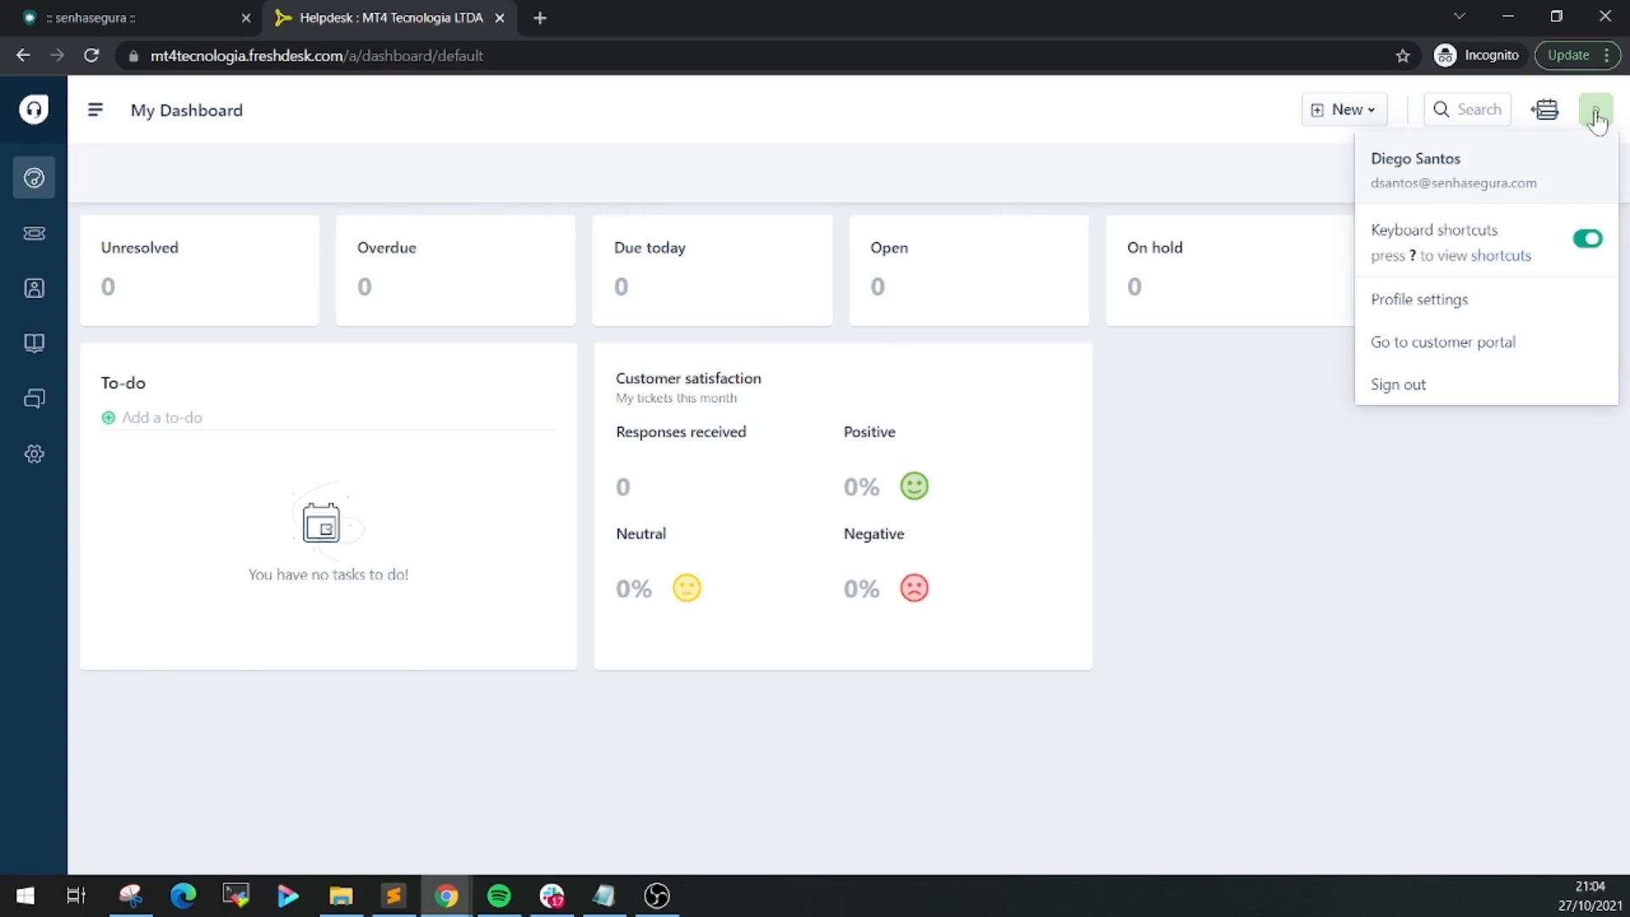
click(1442, 311)
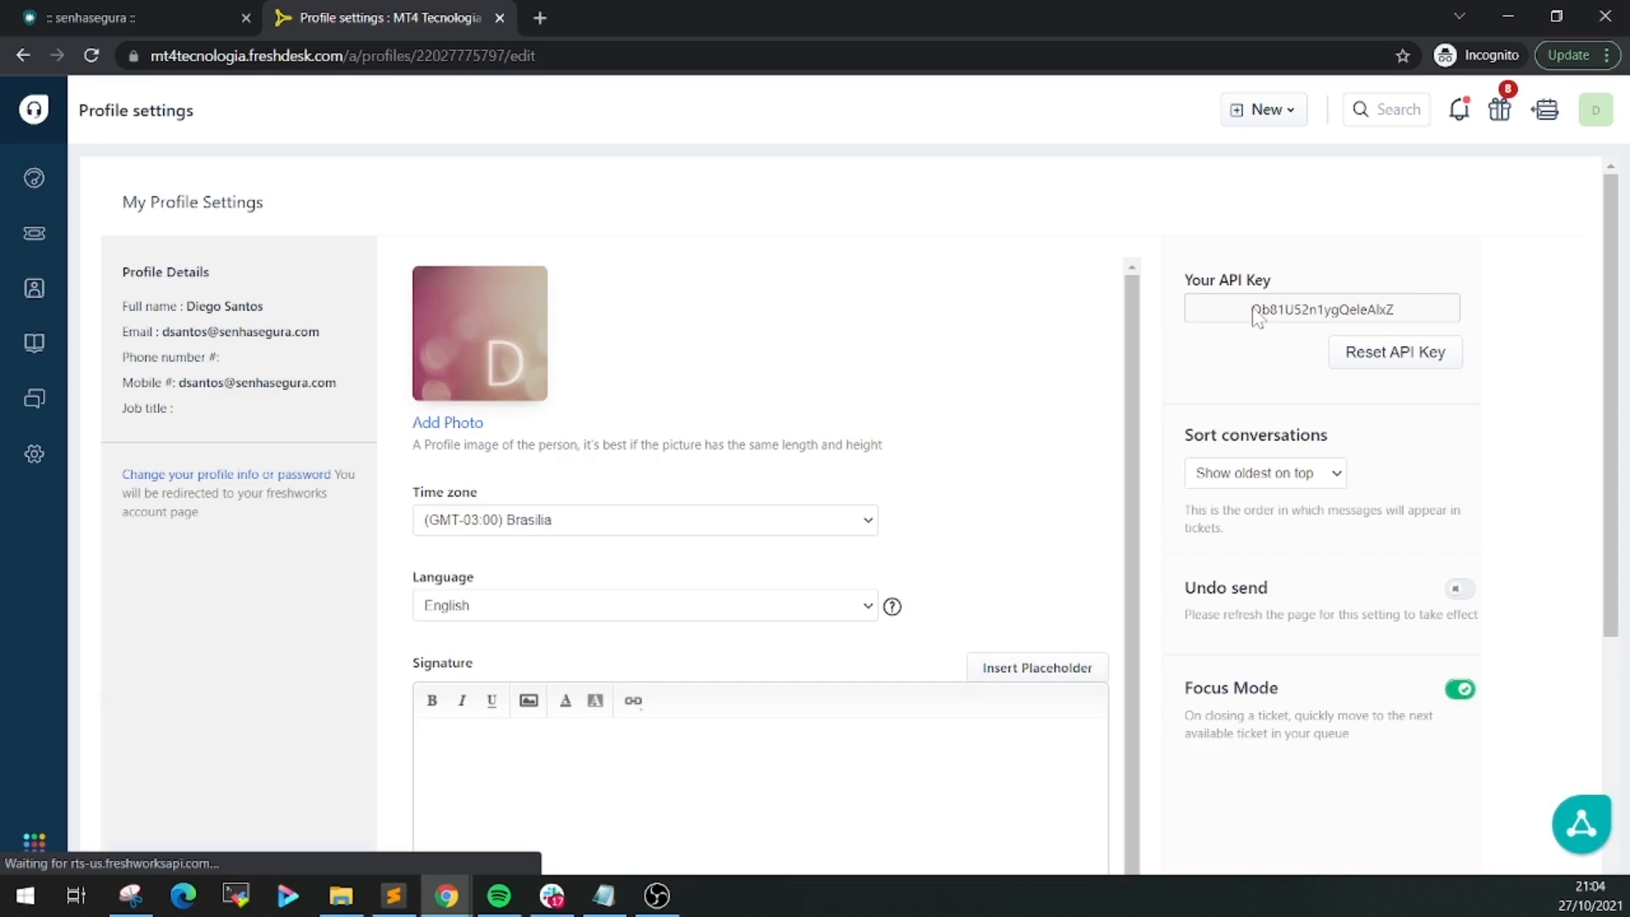
Copy the API key into the notes and select the helpdesk base address in the URL
double_click(1411, 316)
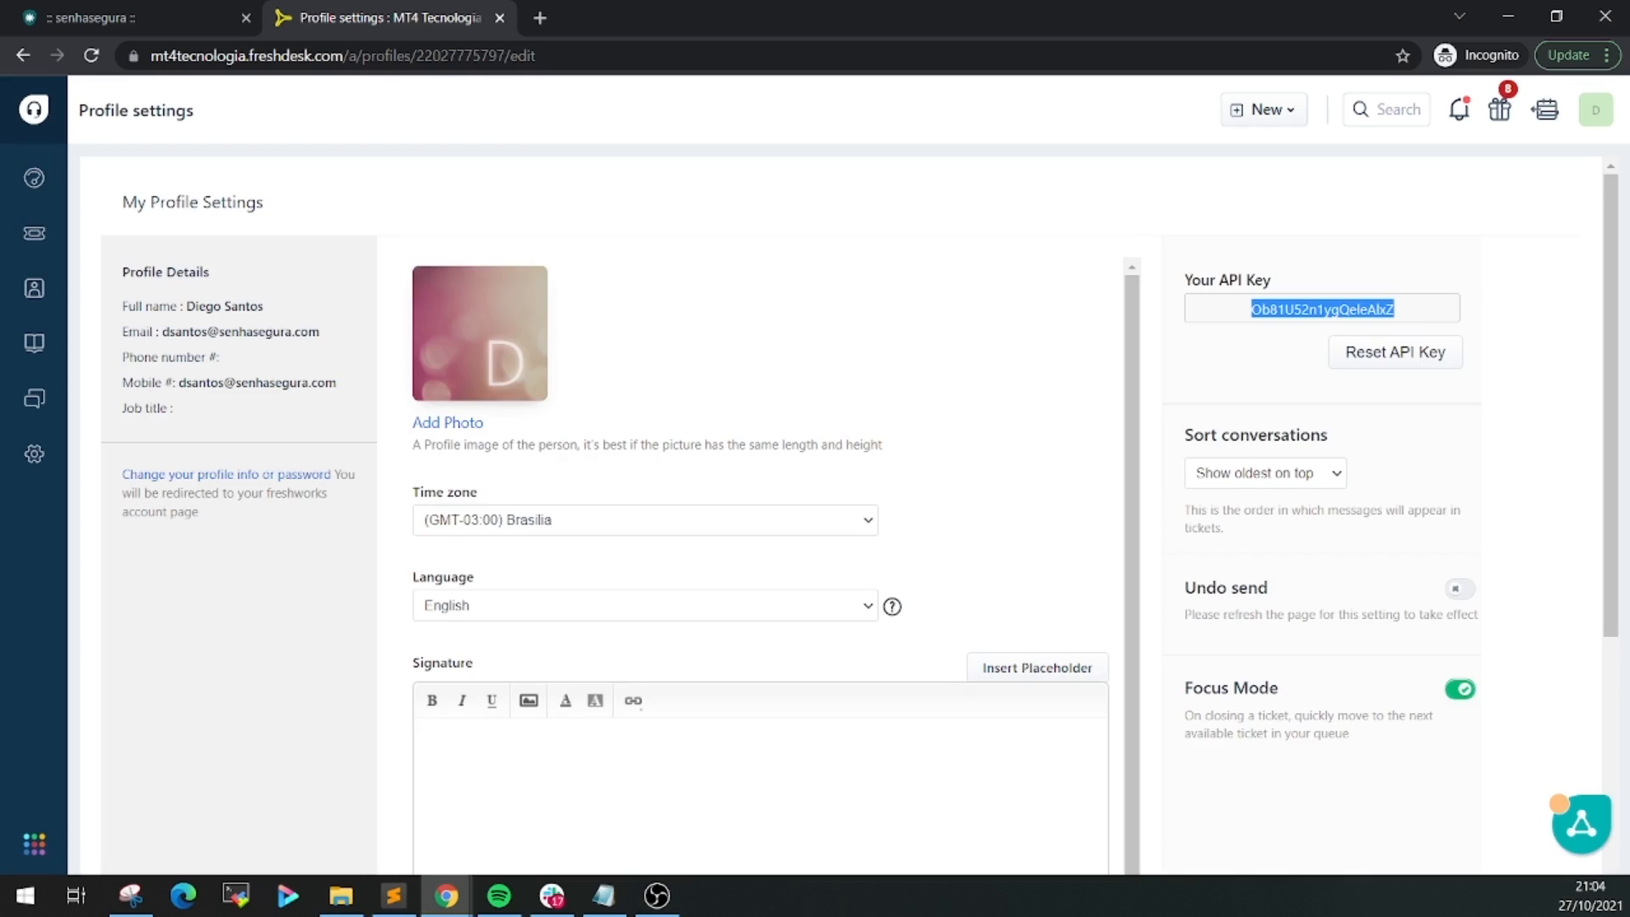
key(alt+Tab)
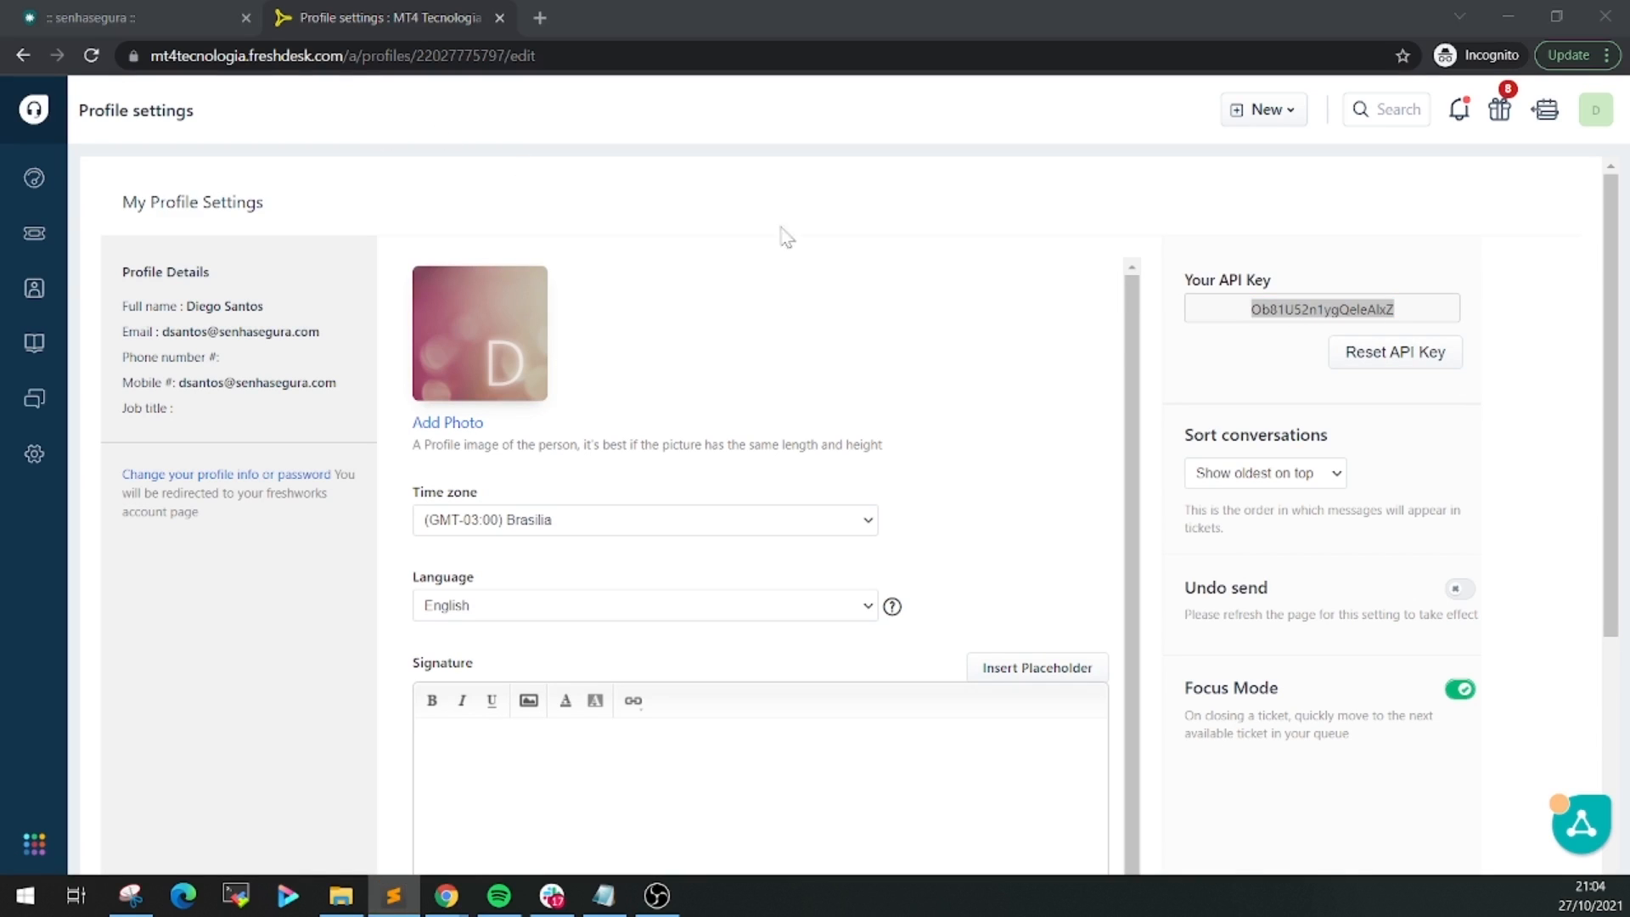
key(alt+Tab)
drag(390, 56, 153, 63)
key(ctrl+c)
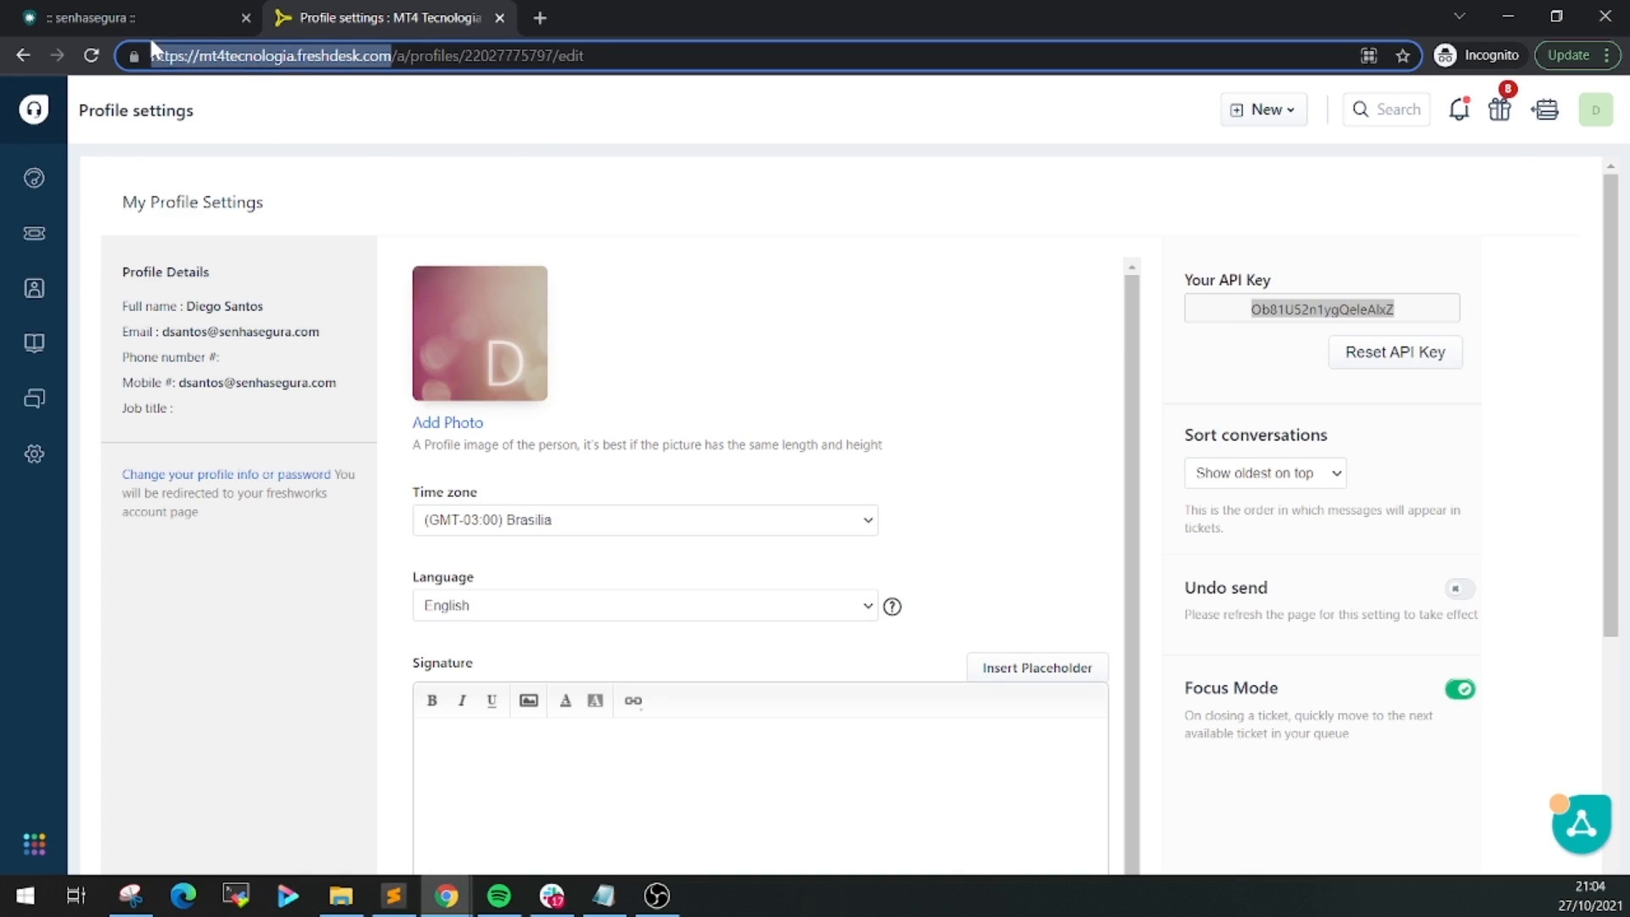
Back in senhasegura, start a new ITSM integration with Freshdesk as the system
click(151, 19)
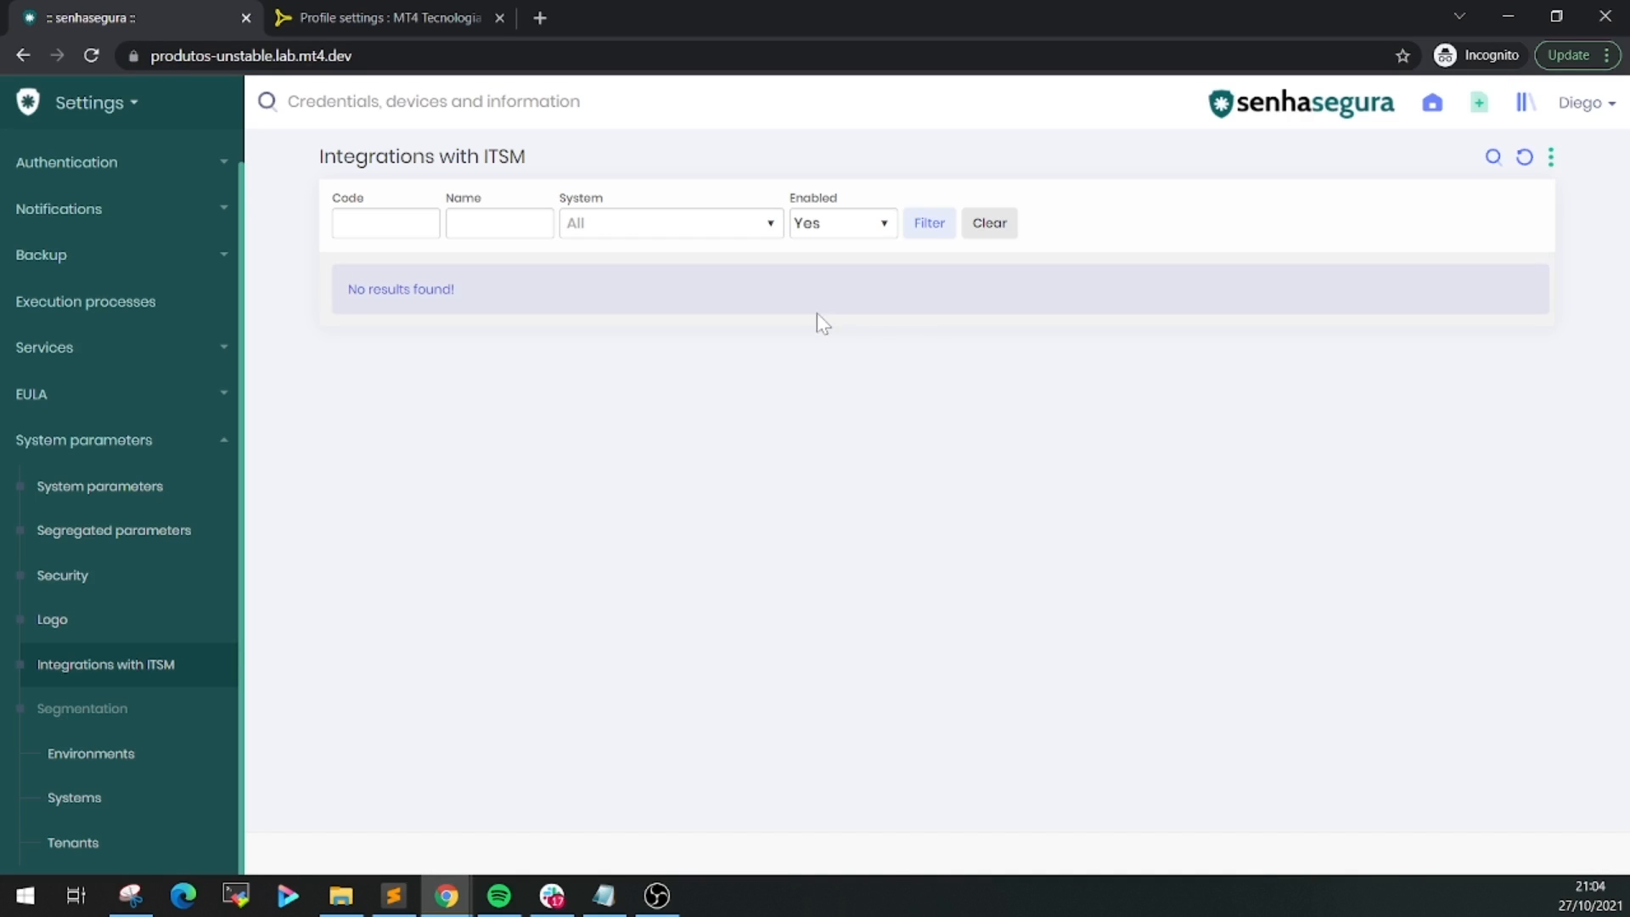
click(1550, 169)
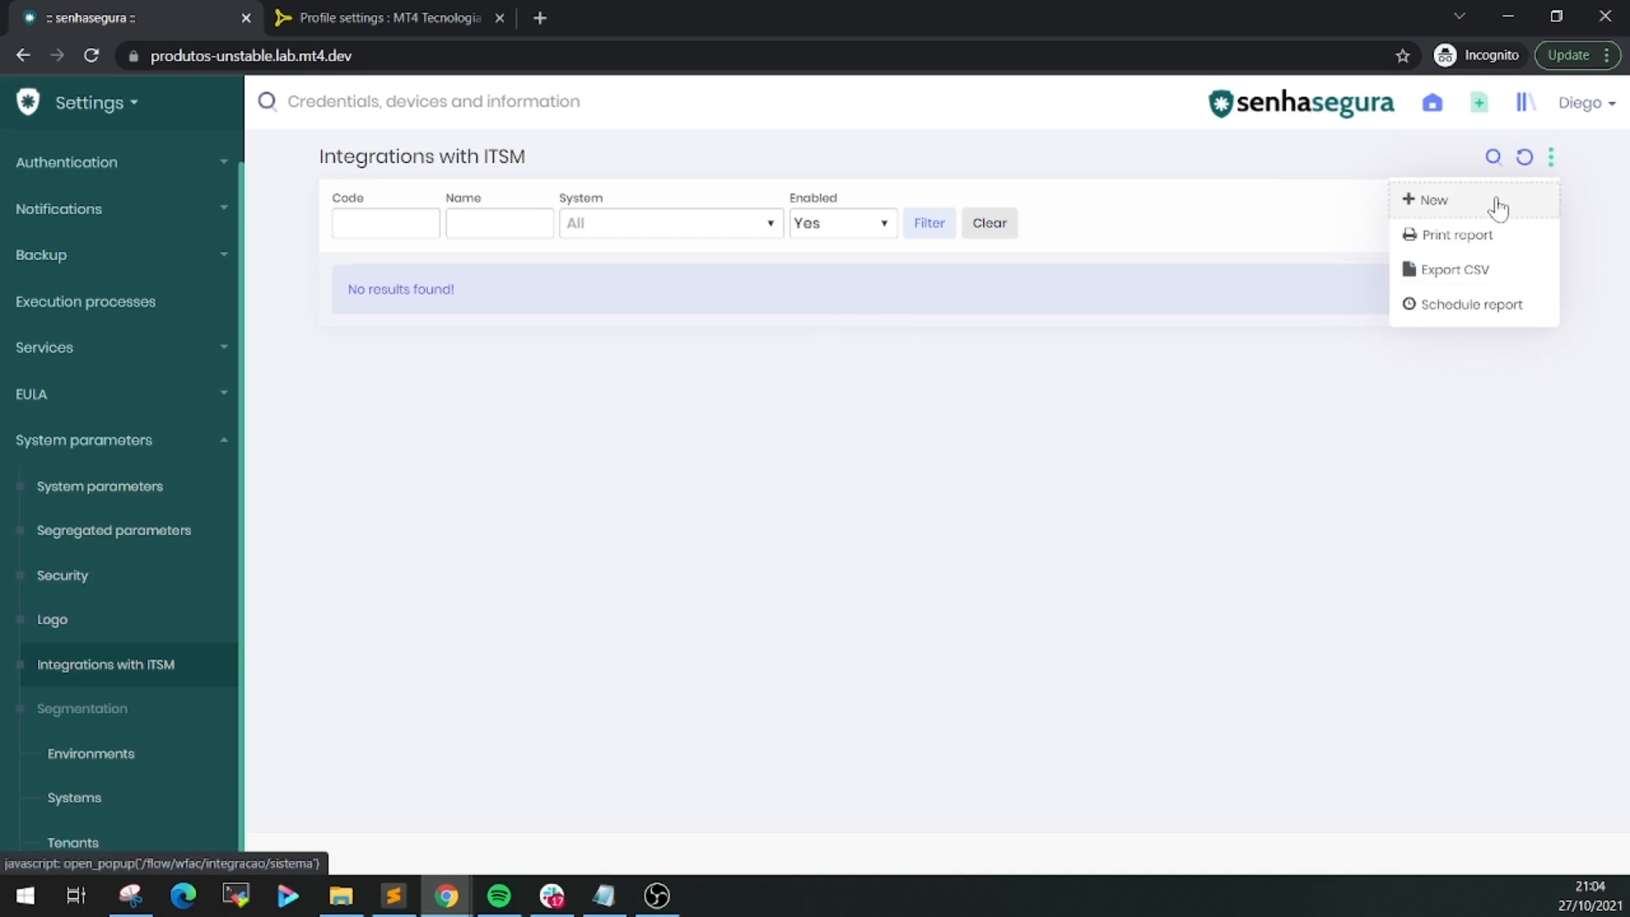
click(1497, 207)
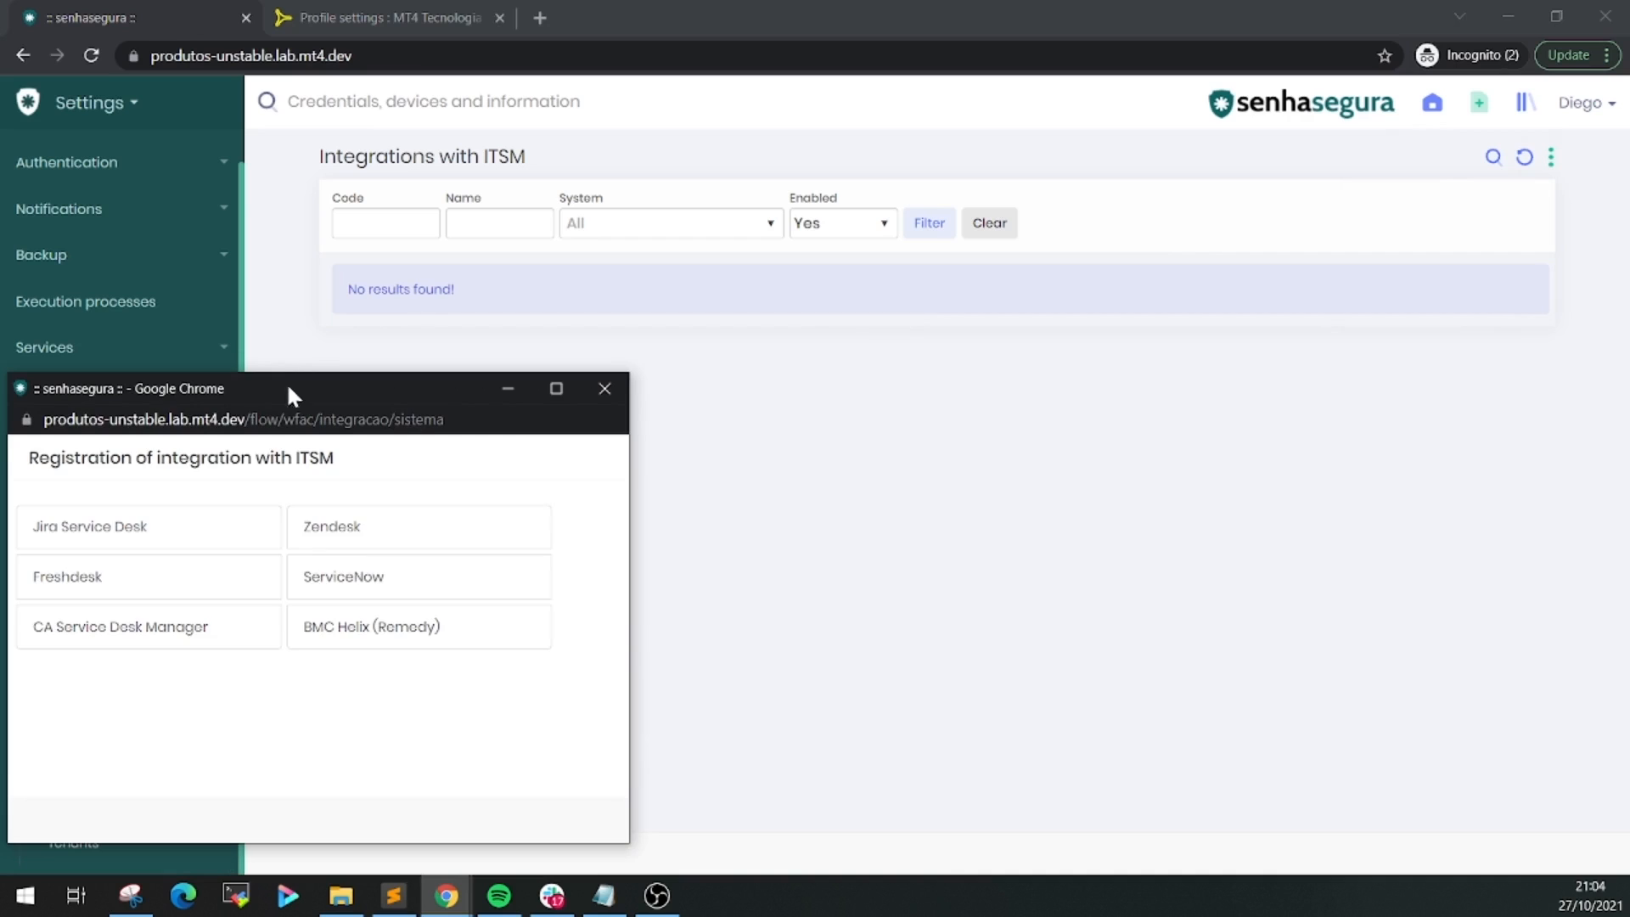
drag(288, 394, 921, 201)
click(812, 402)
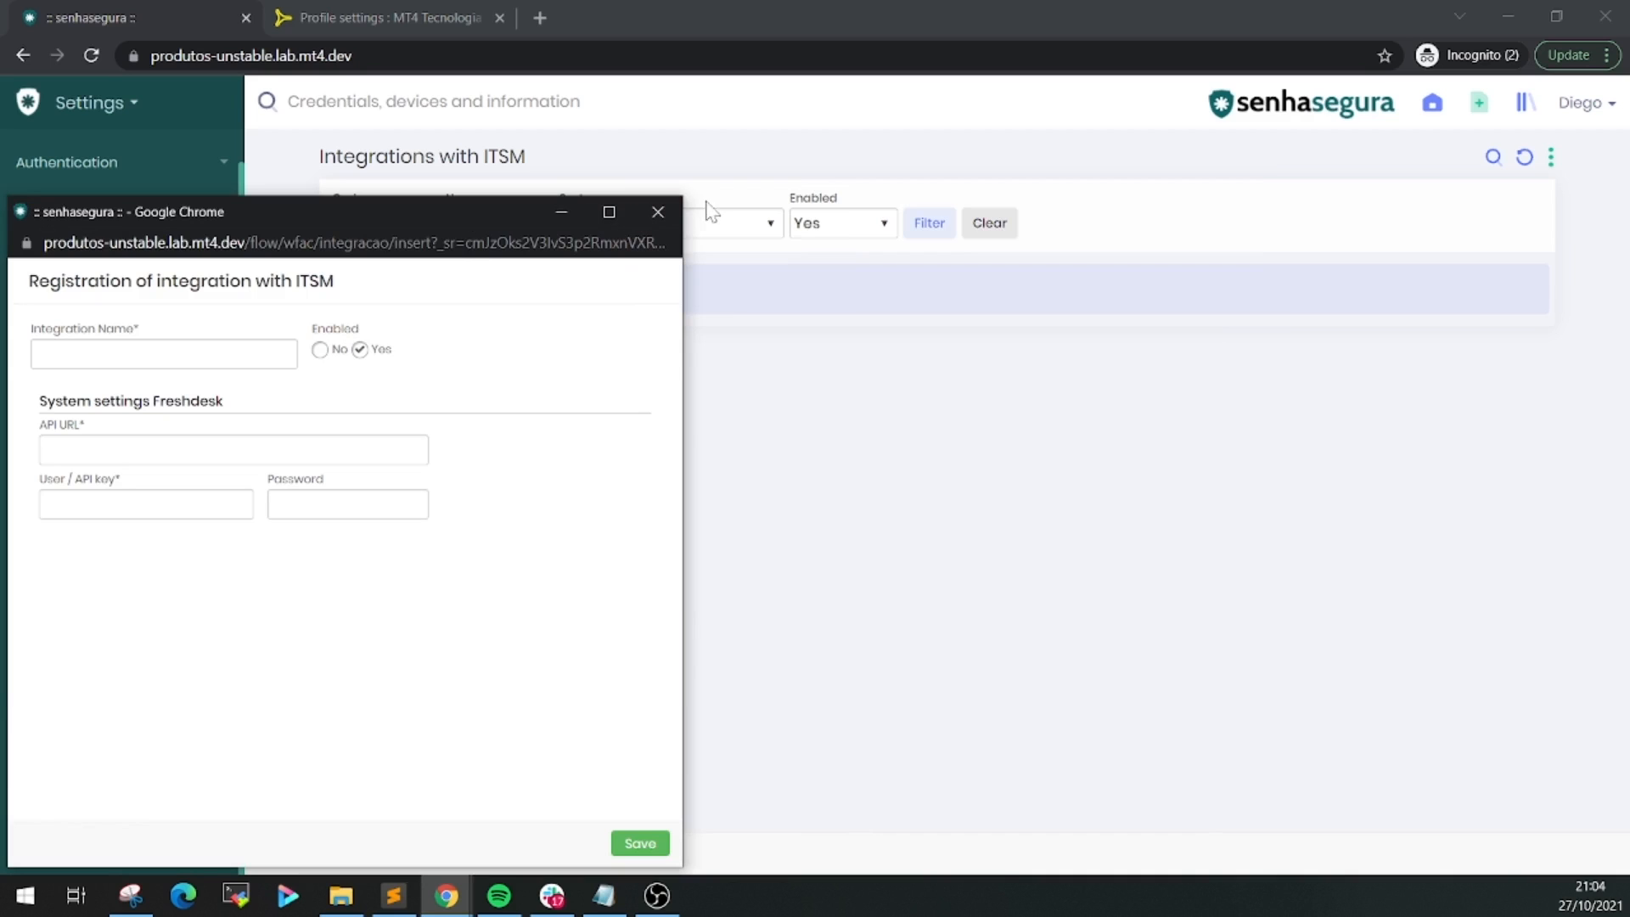
drag(427, 219, 1114, 151)
Name it 'ITSM Integration', paste the API URL, API key and password, and save
click(851, 287)
text(ITSM Integration)
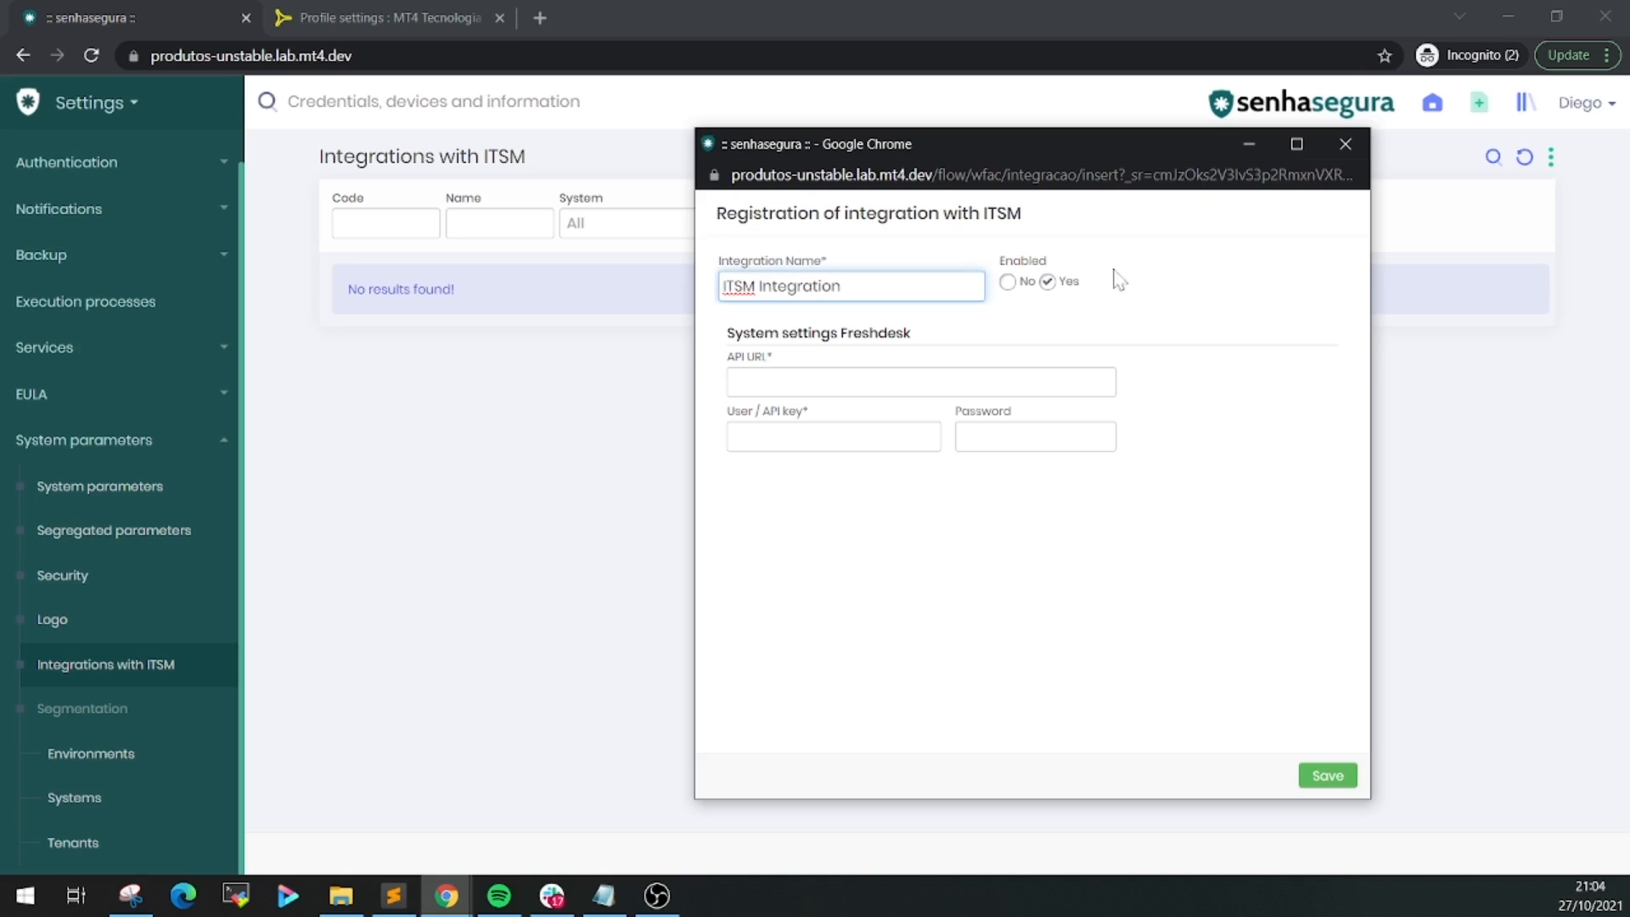
click(849, 382)
key(ctrl+v)
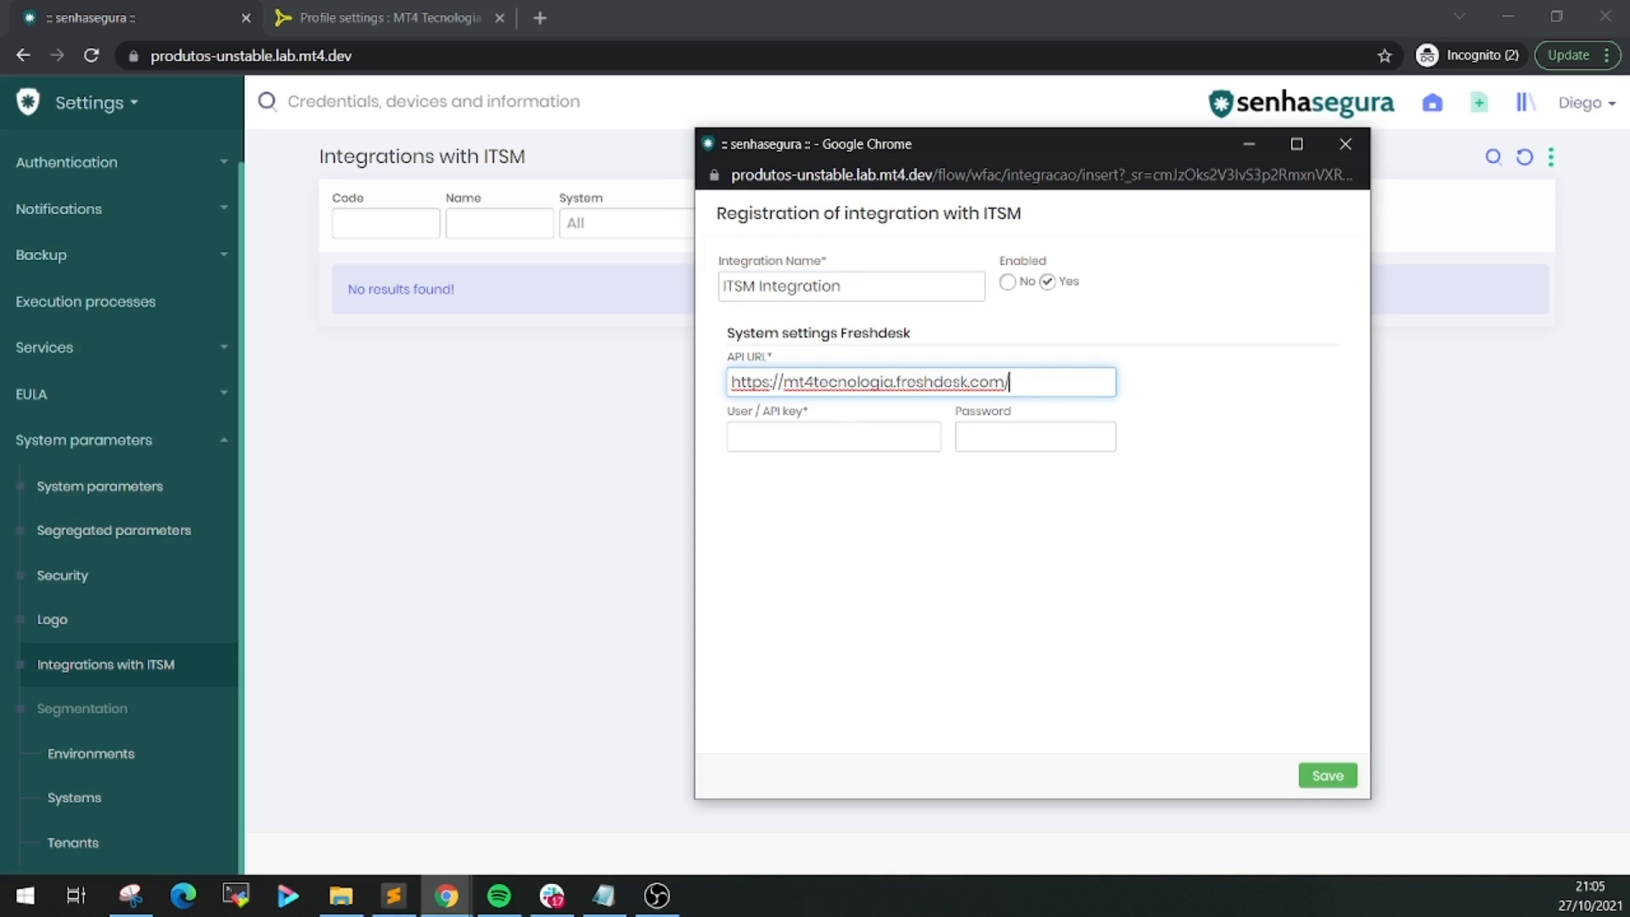
key(alt+Tab)
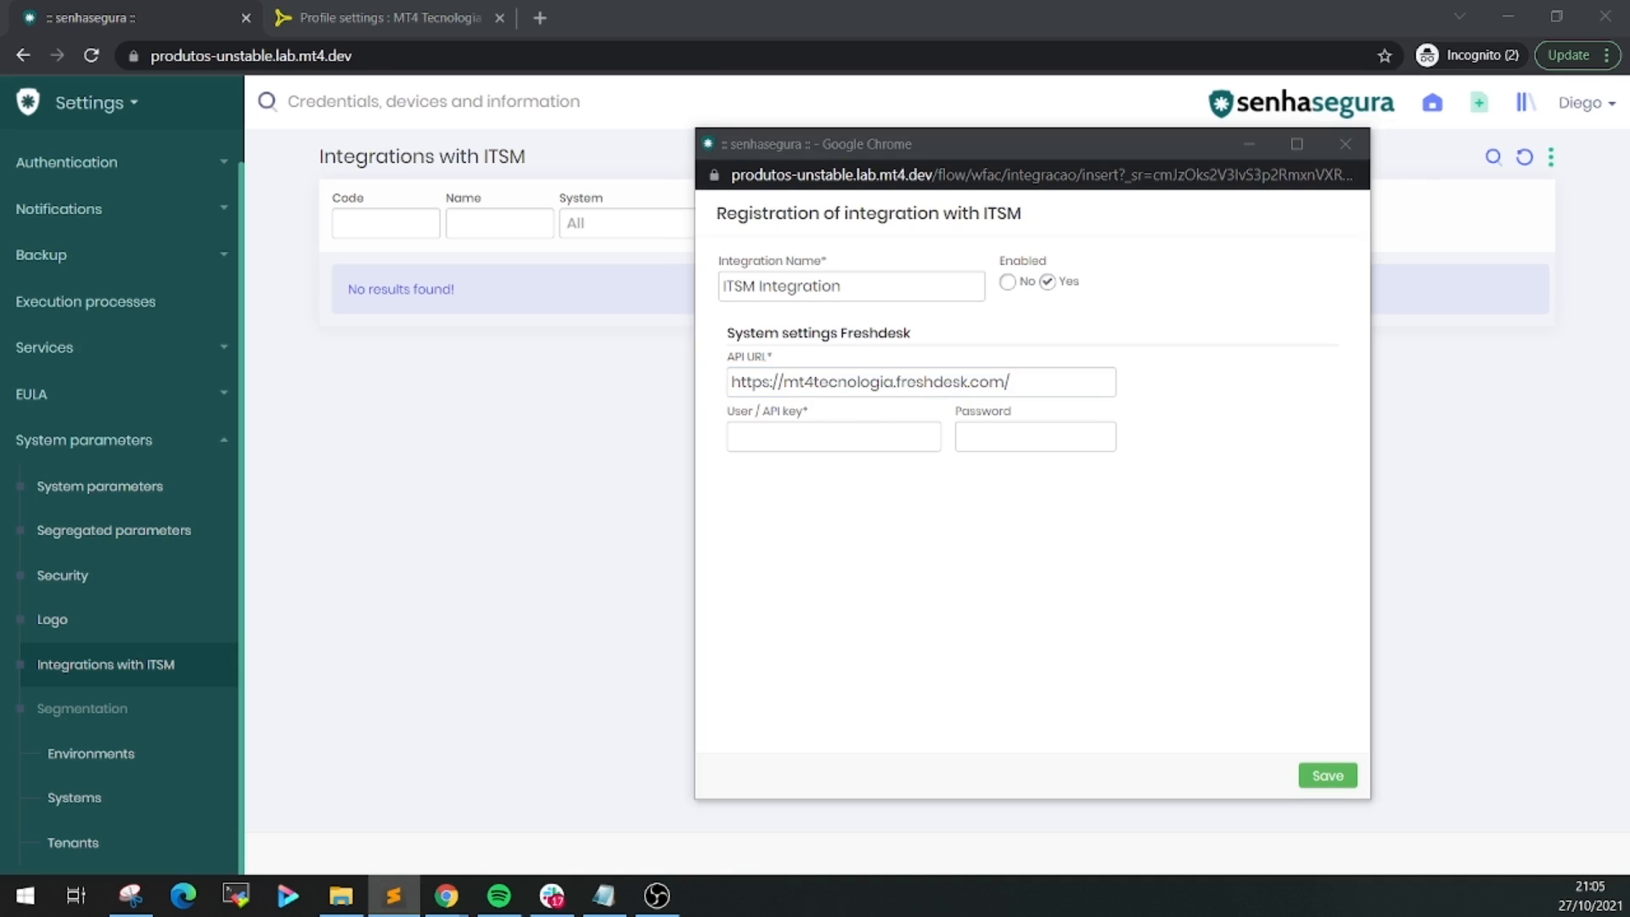
click(887, 446)
key(ctrl+v)
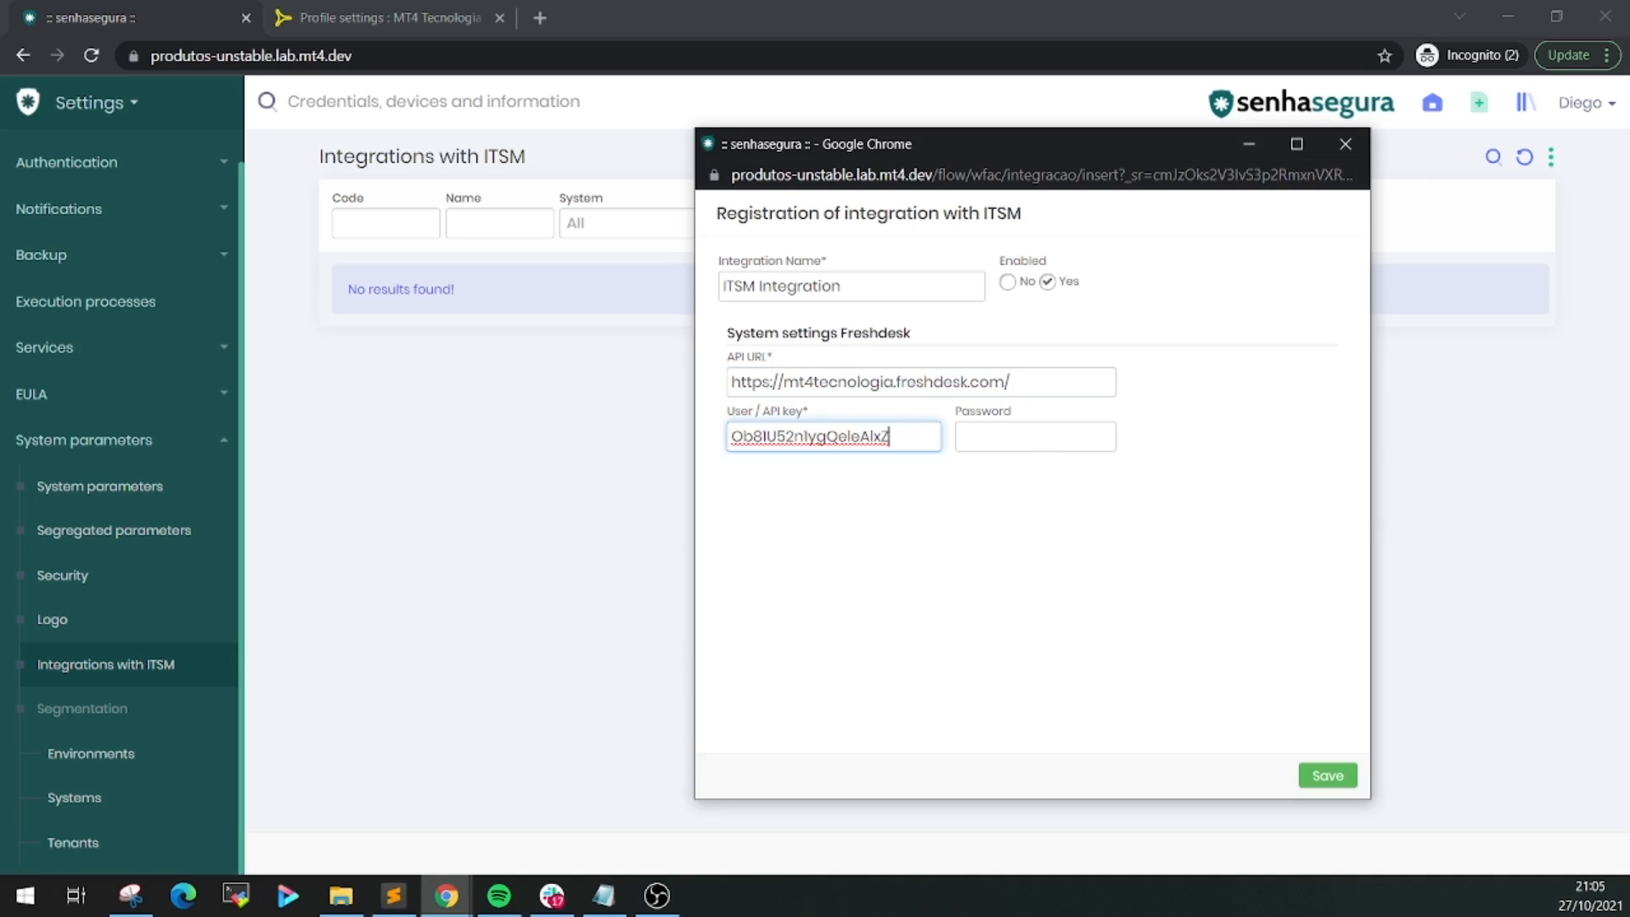
key(alt+Tab)
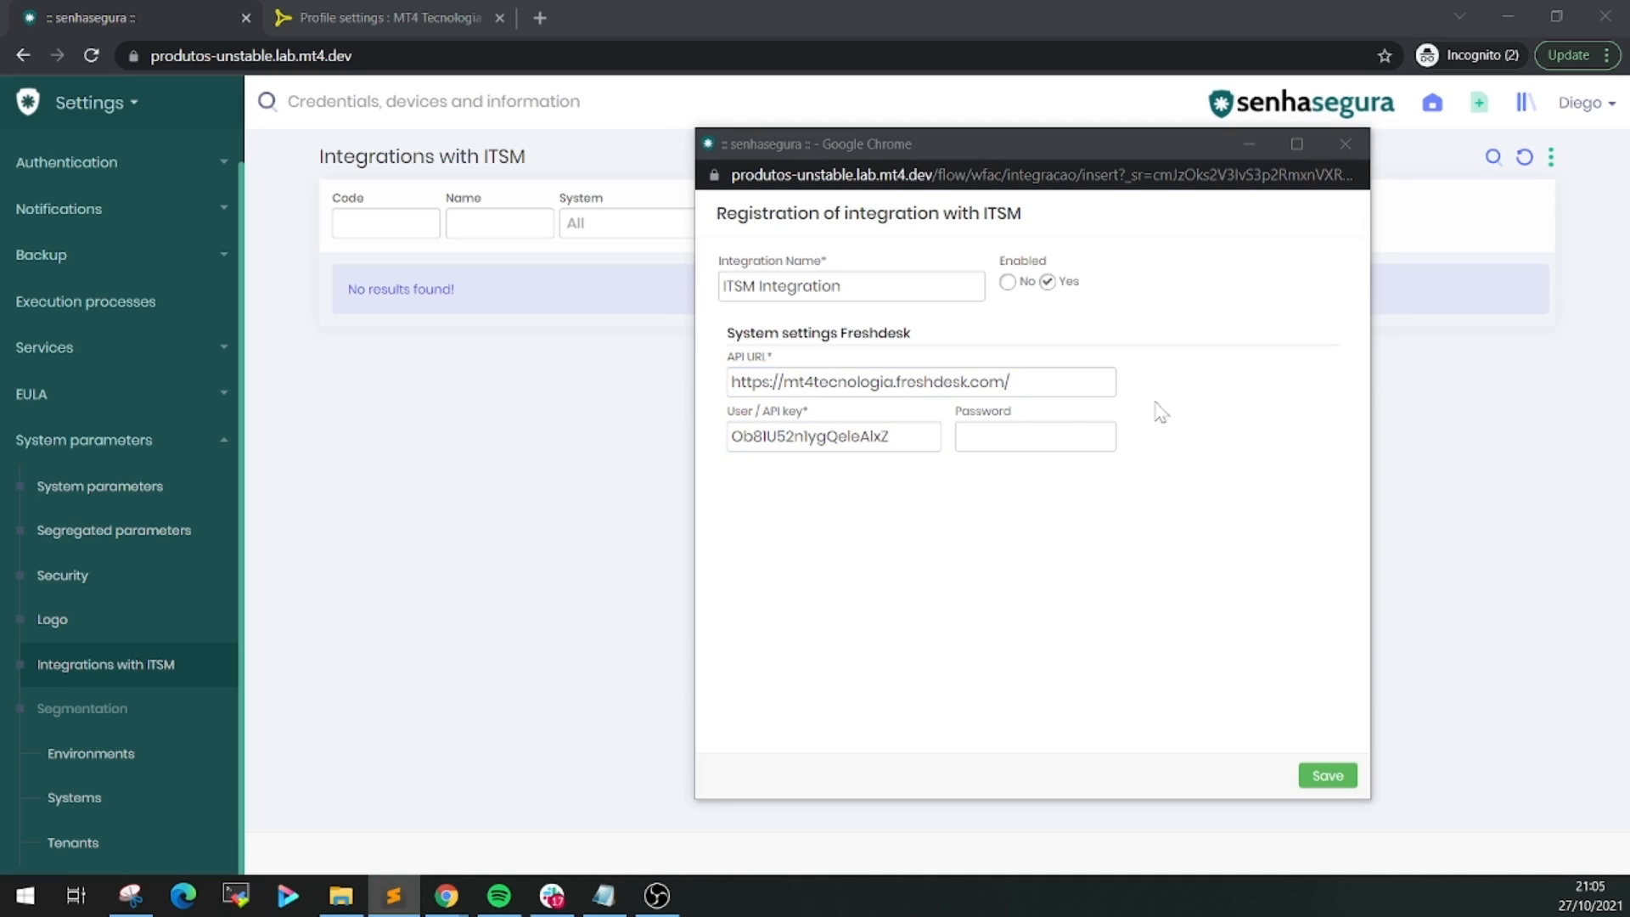
click(1016, 435)
key(ctrl+v)
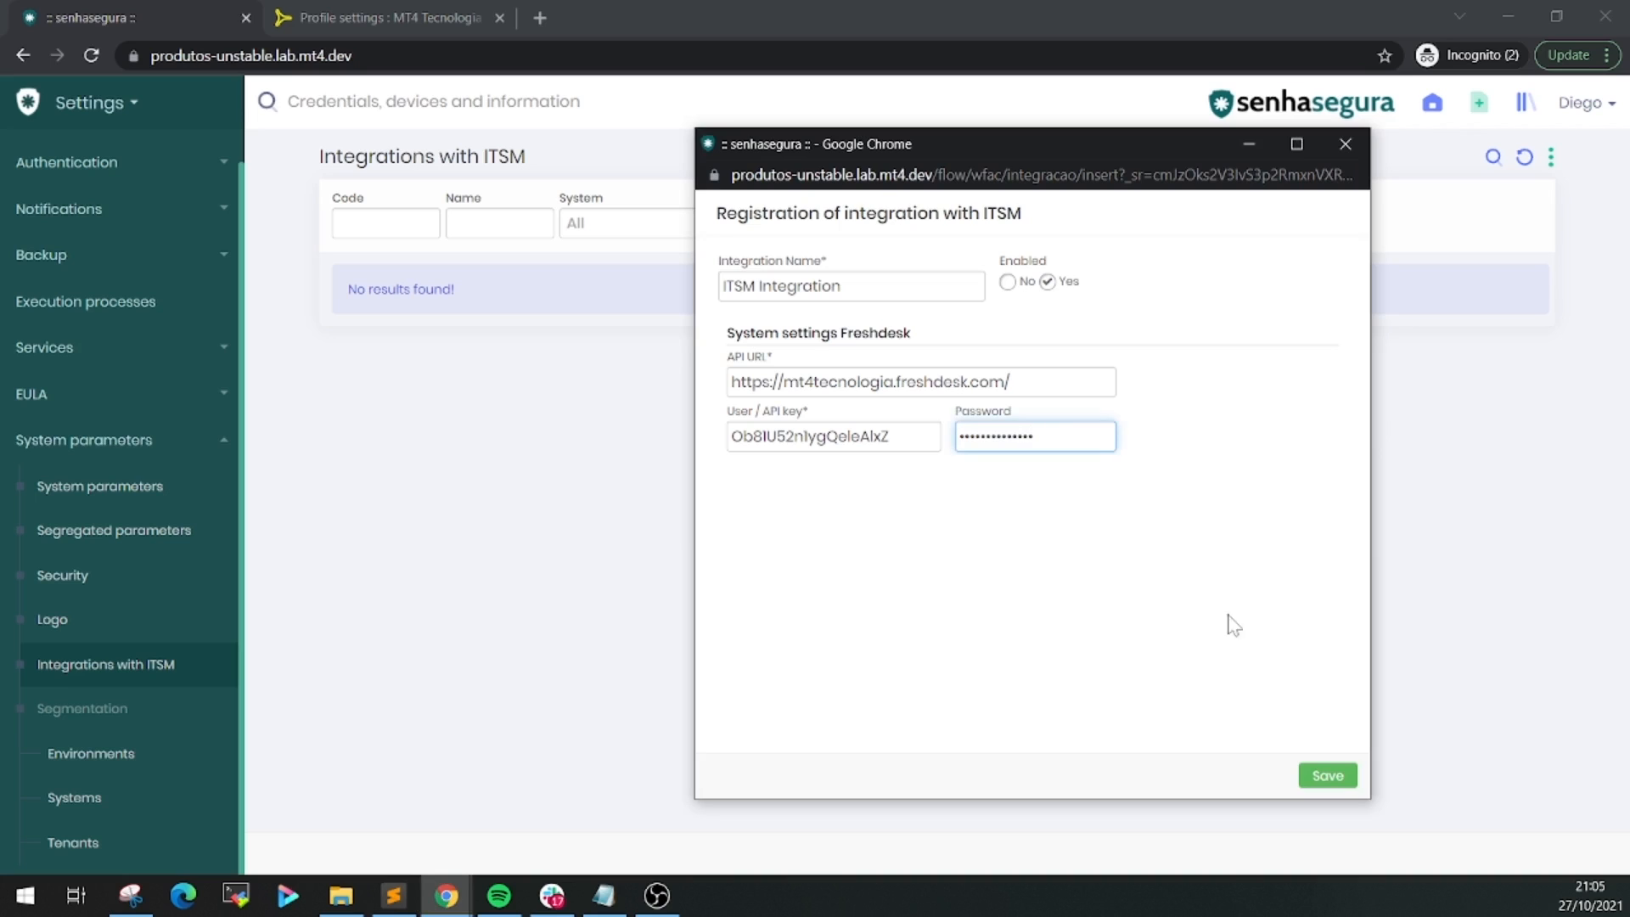
click(1341, 777)
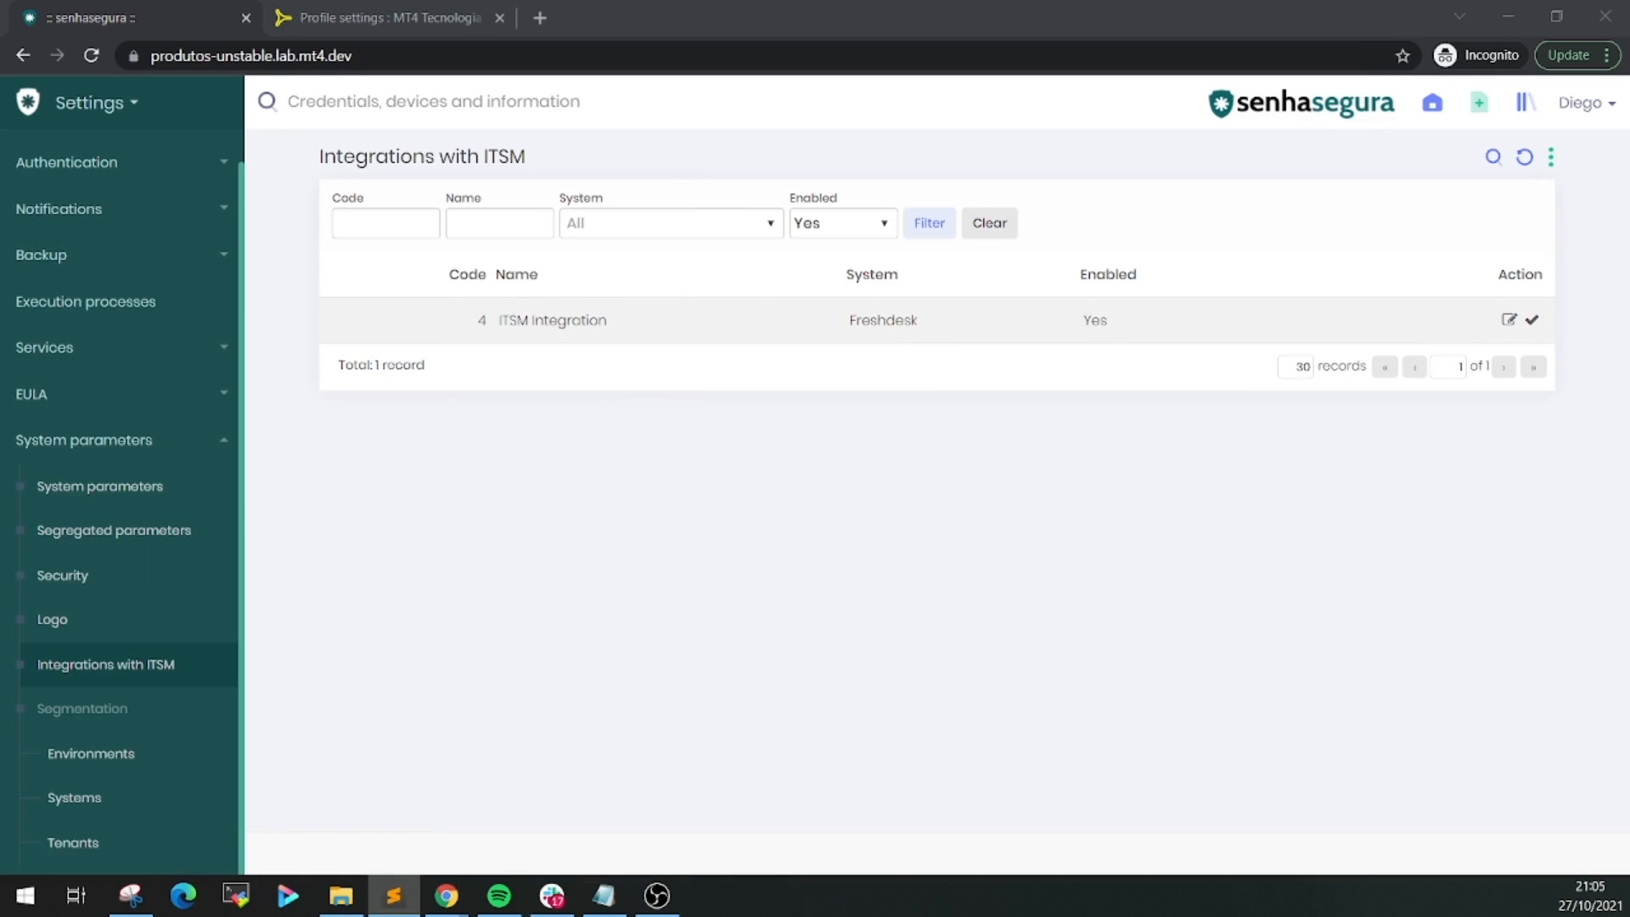
Check the list row shows 'ITSM Integration' with system Freshdesk
triple_click(553, 321)
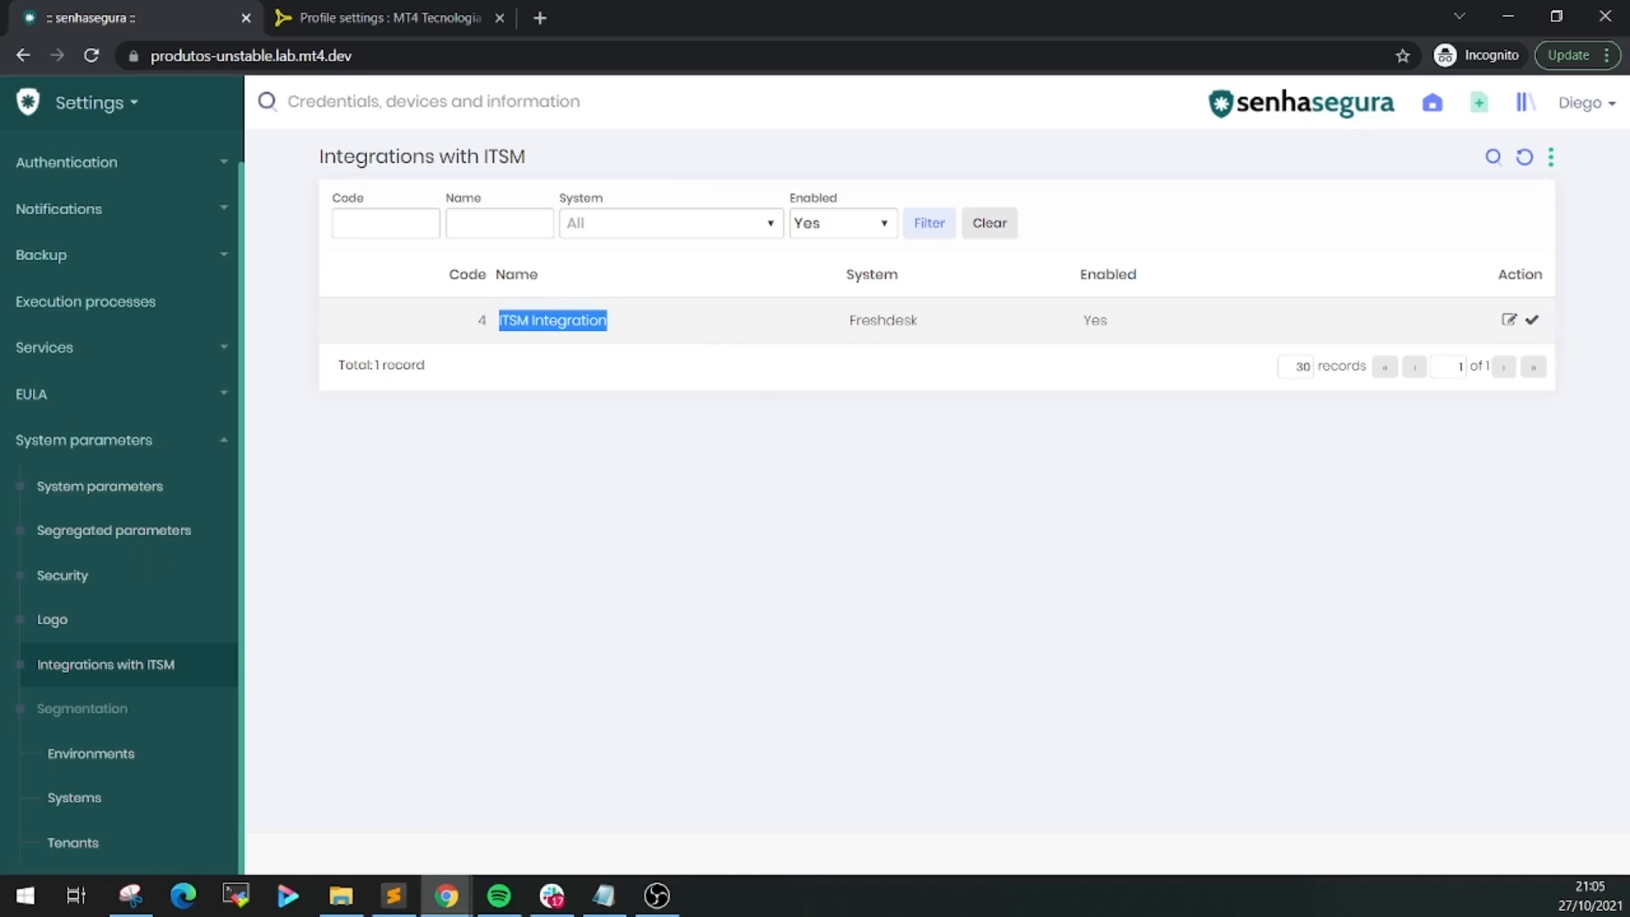
triple_click(882, 320)
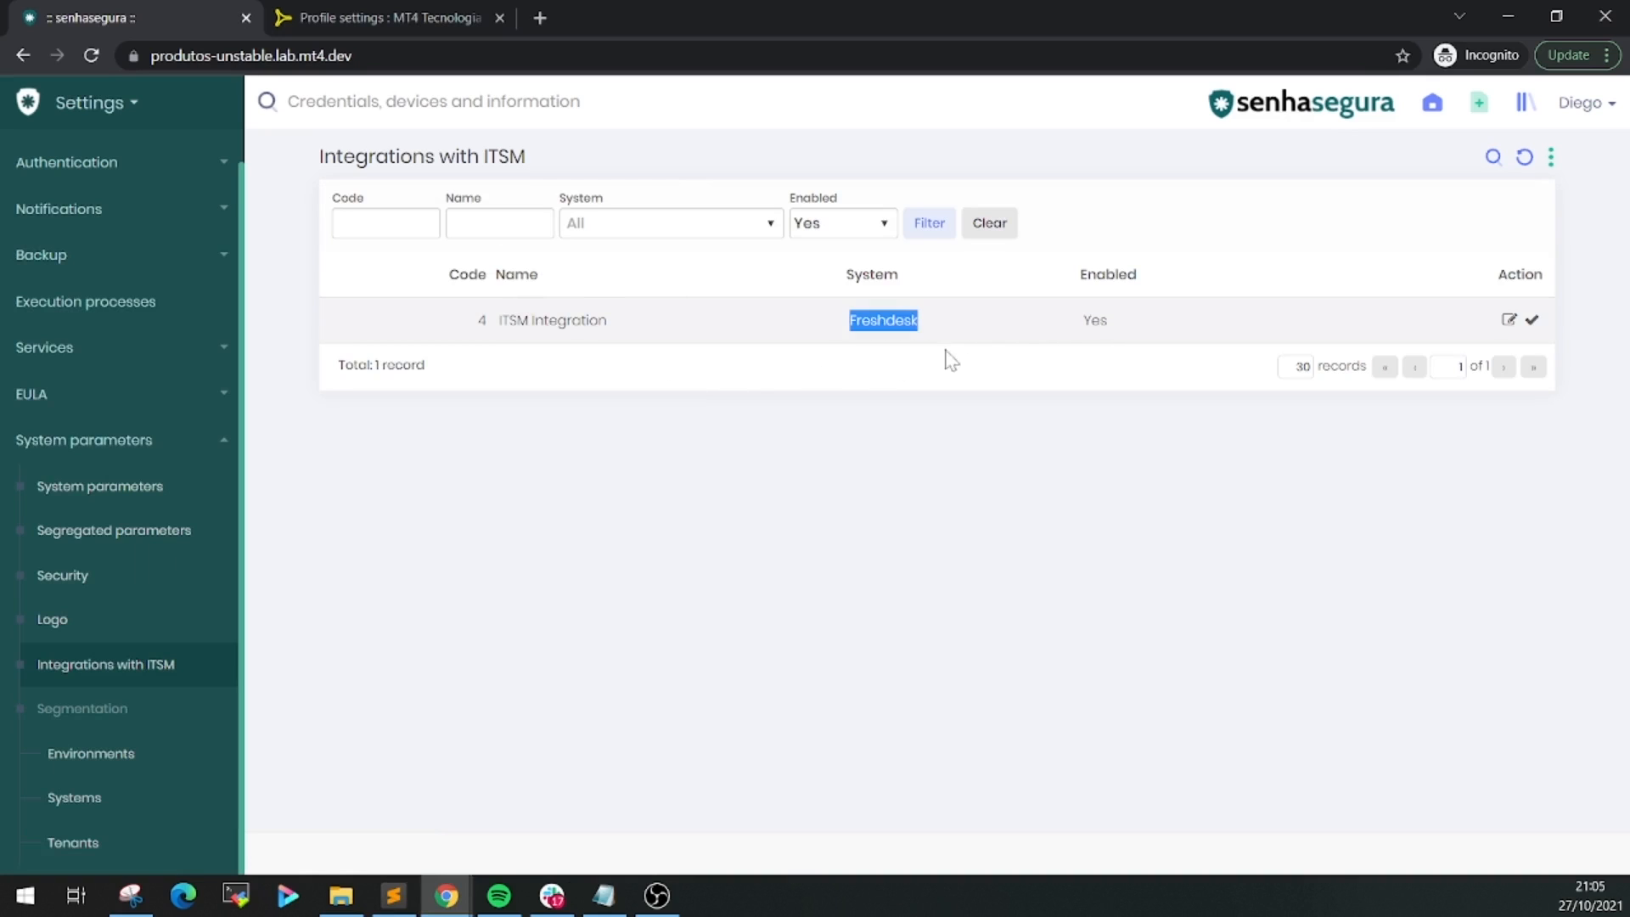
click(918, 367)
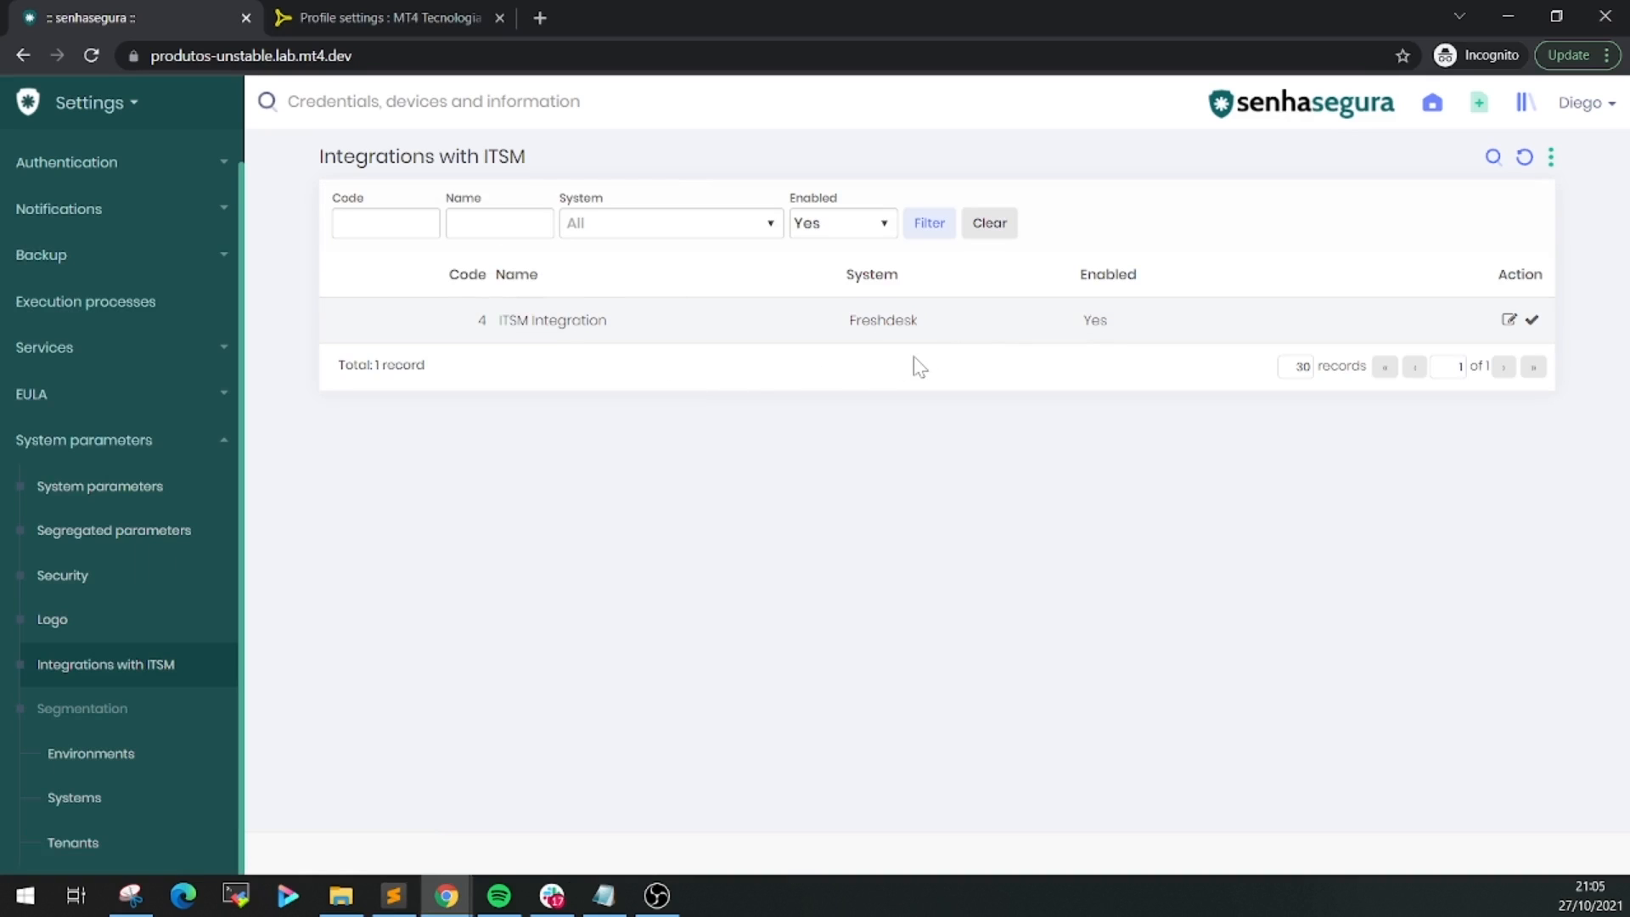
Open the integration test for 'ITSM Integration' and go to Freshdesk to find a ticket number
click(1532, 322)
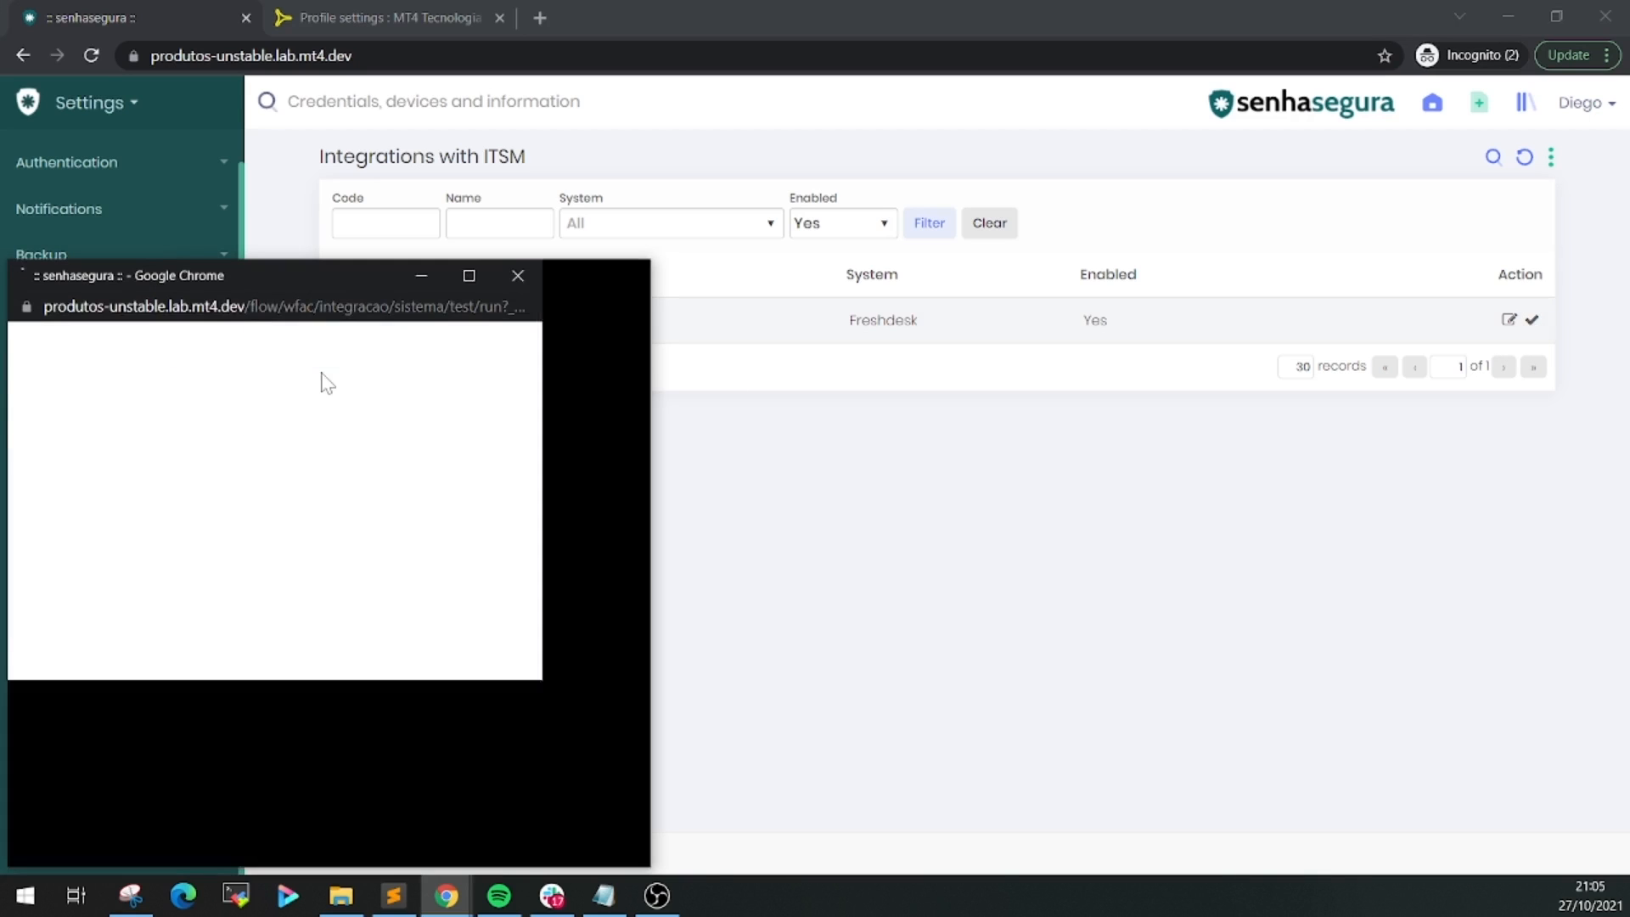
drag(333, 276, 828, 239)
click(669, 380)
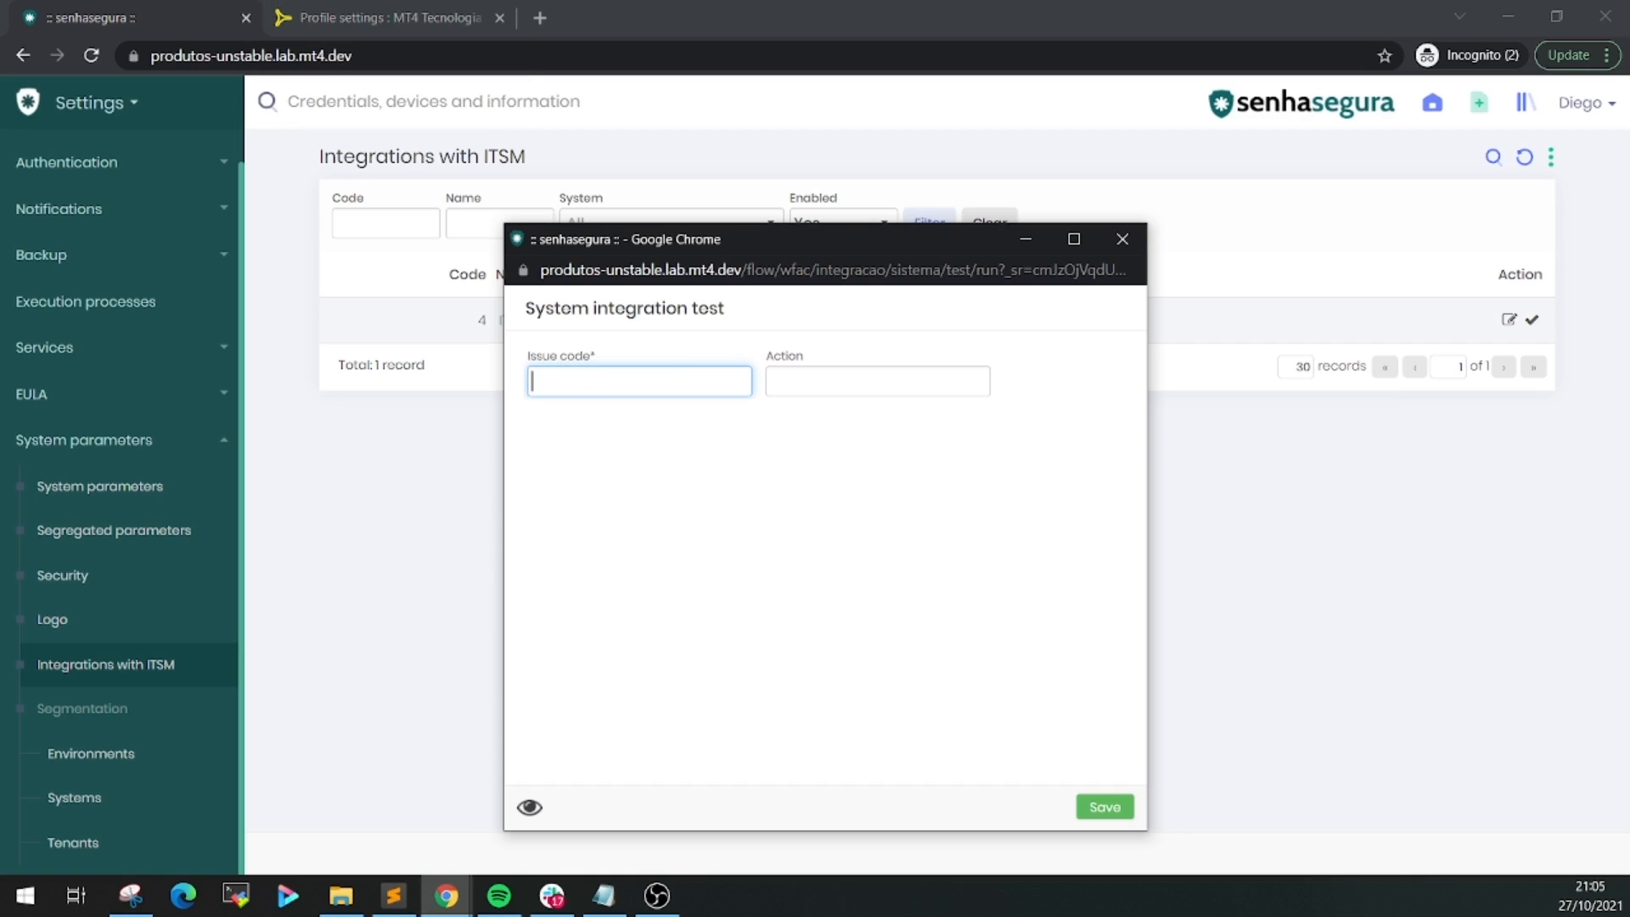
key(alt+Tab)
click(429, 10)
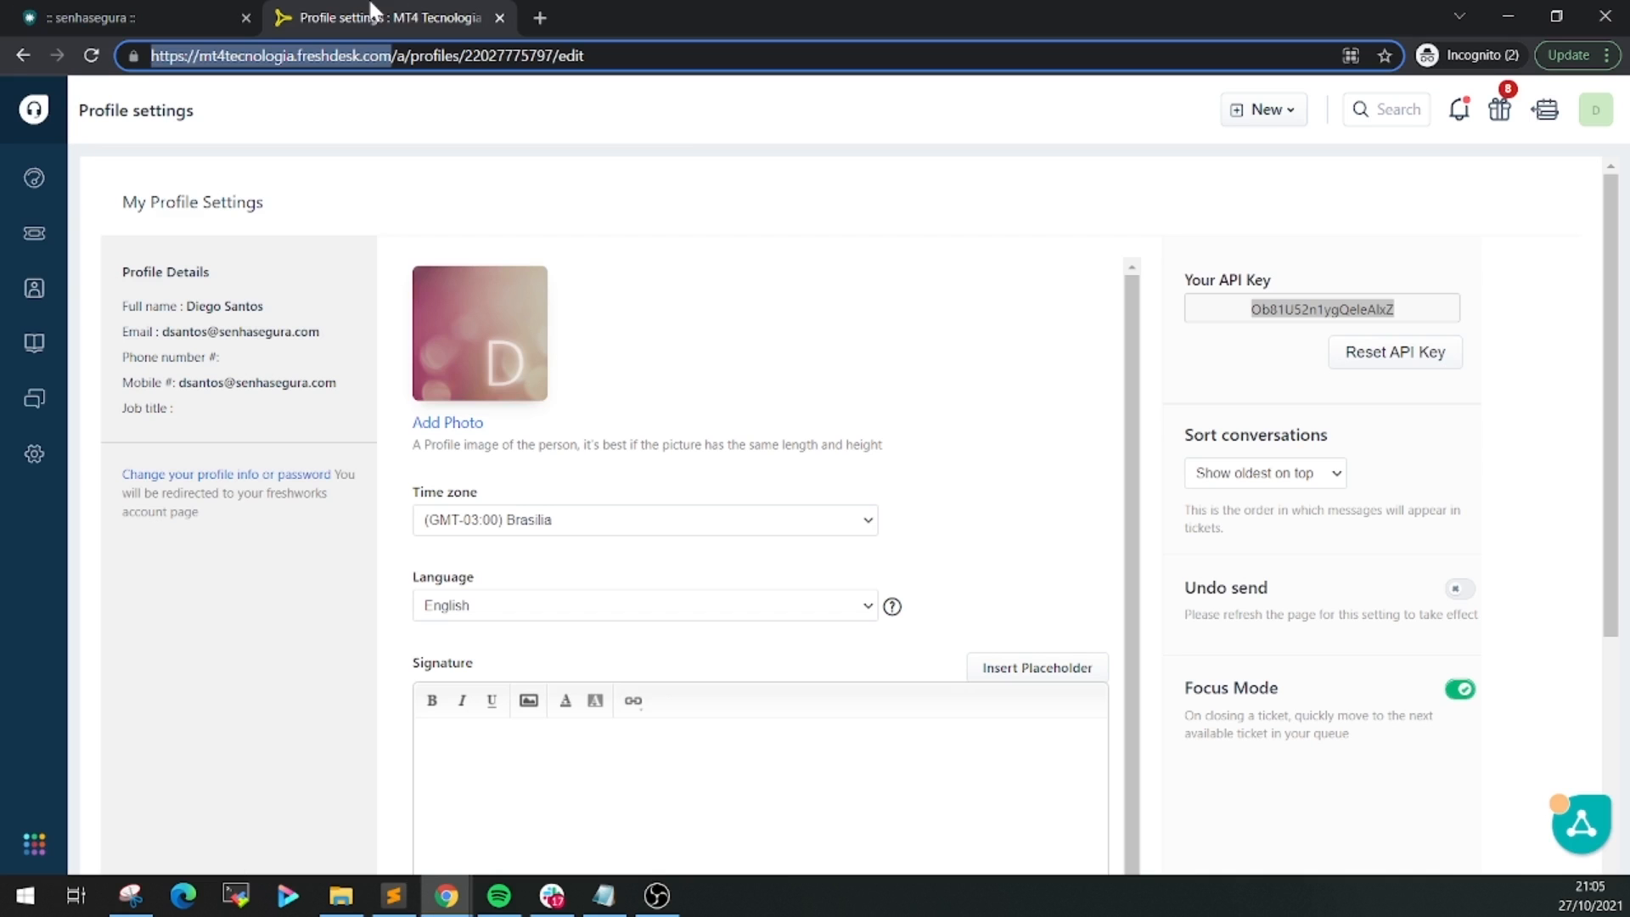
Search Freshdesk for ticket 215766 (Change Configuration) and return to senhasegura
click(1371, 114)
click(1076, 261)
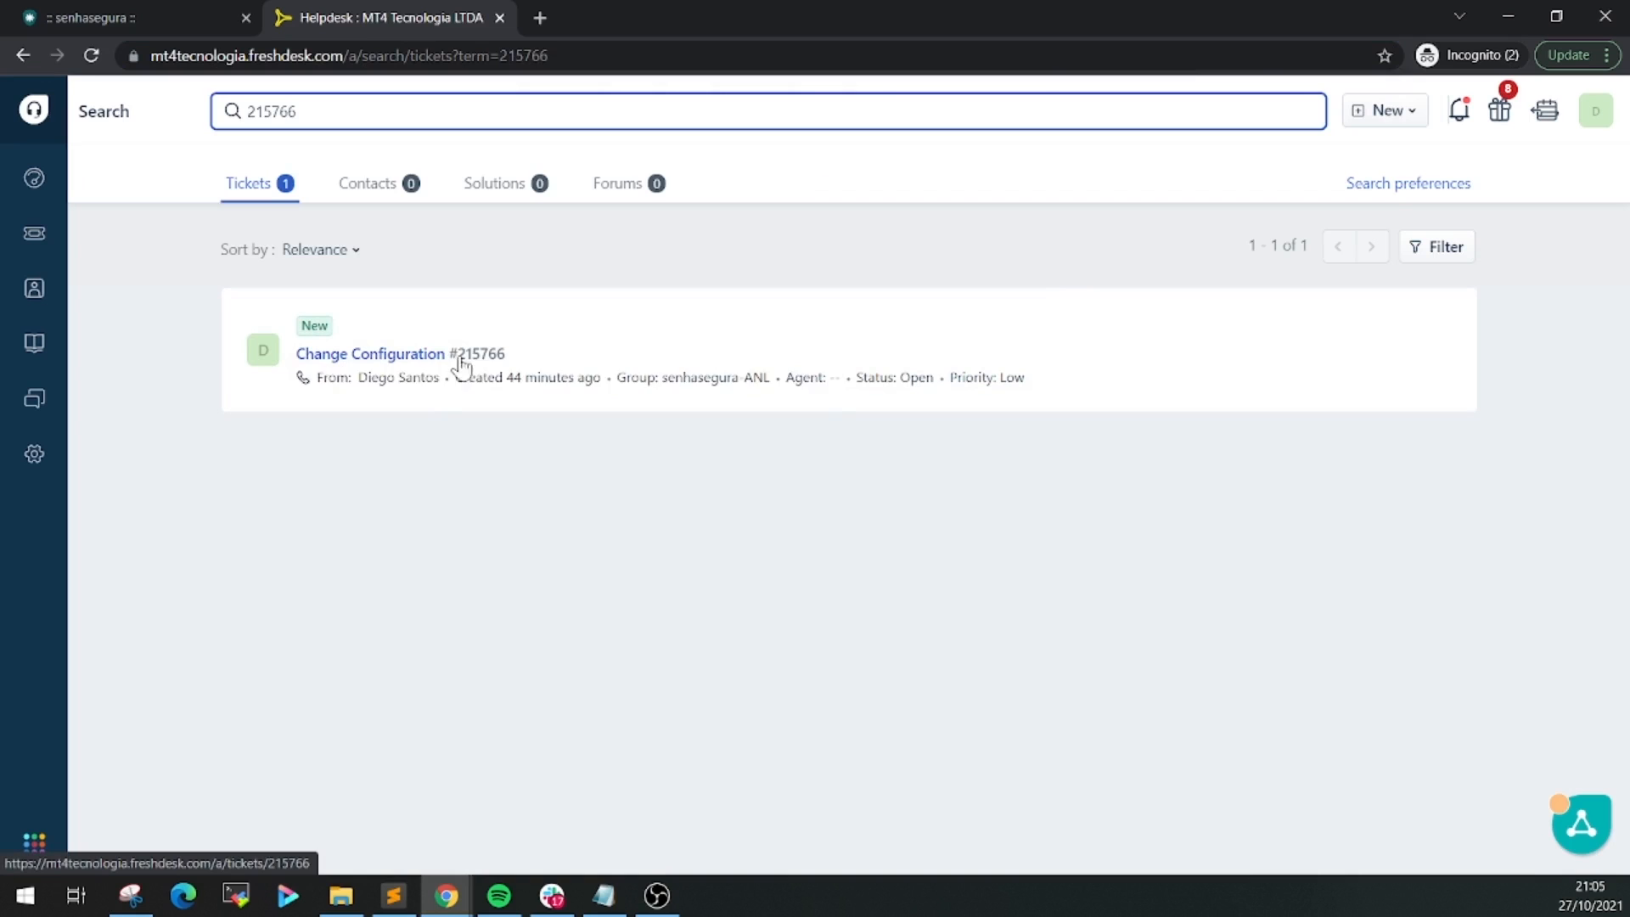
mouse_move(535, 380)
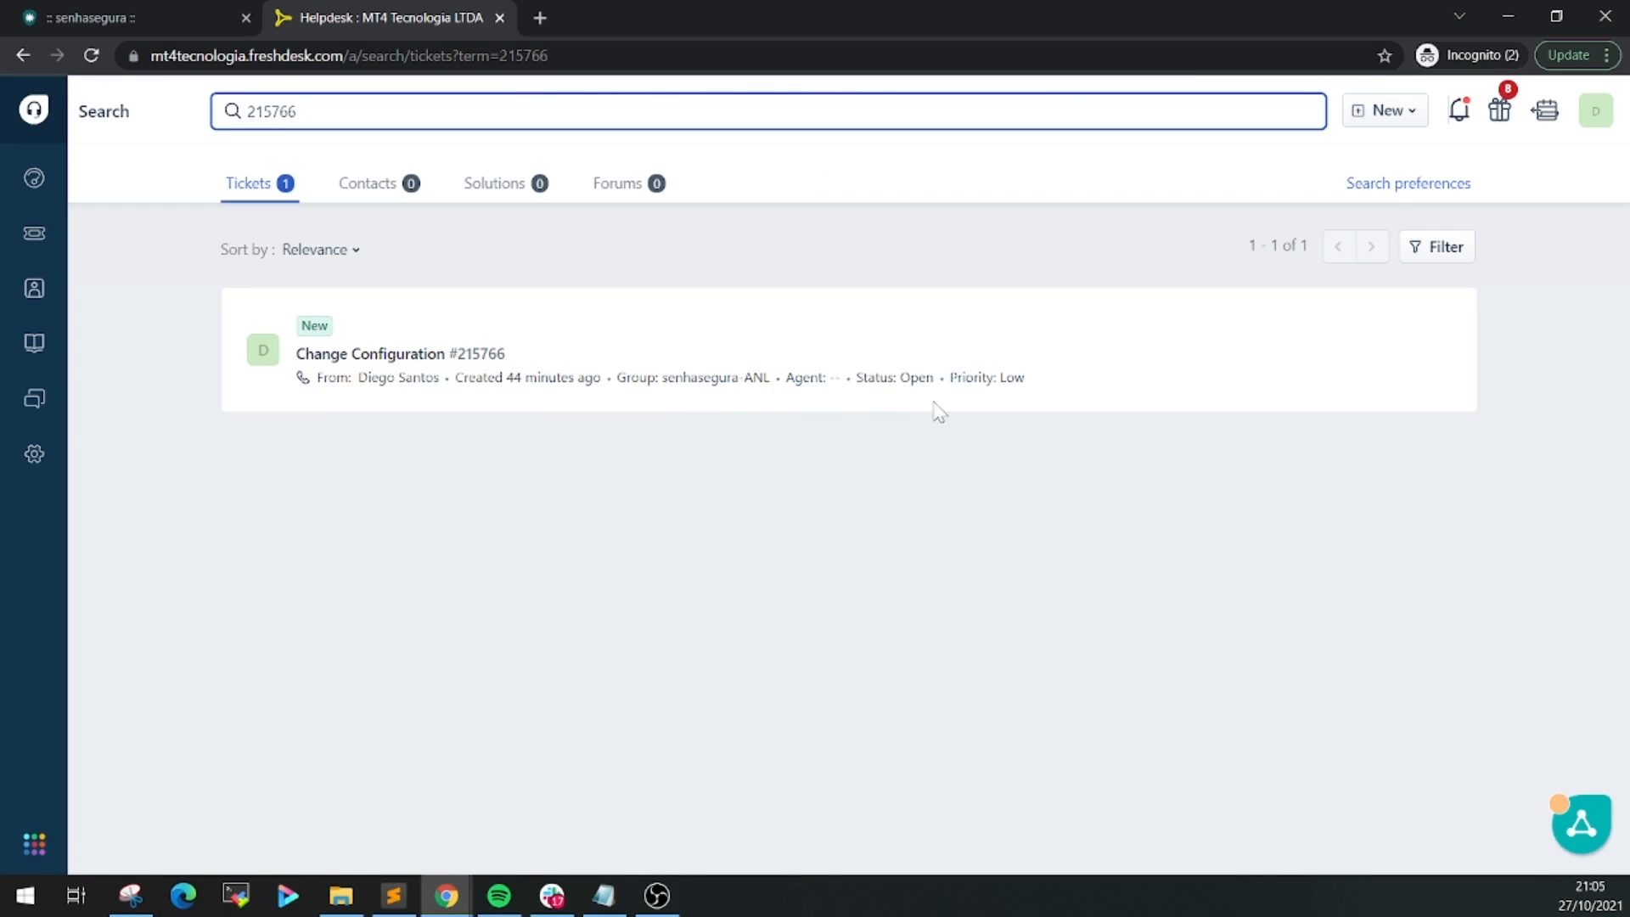
click(151, 21)
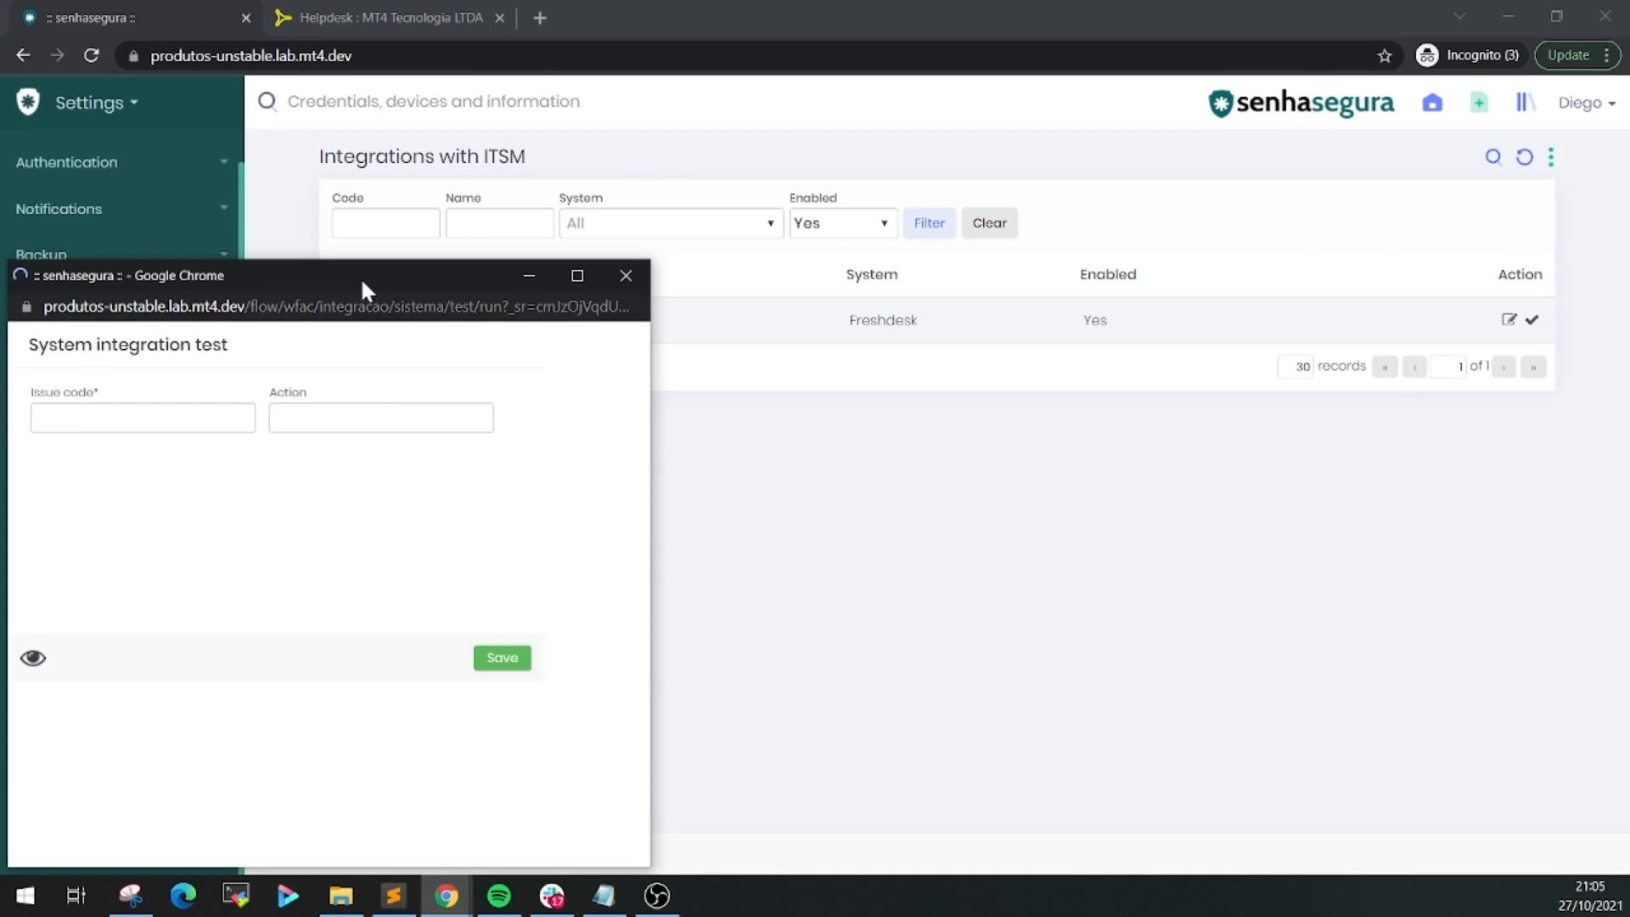
Run the integration test with issue code 215766
drag(364, 273, 973, 214)
click(786, 345)
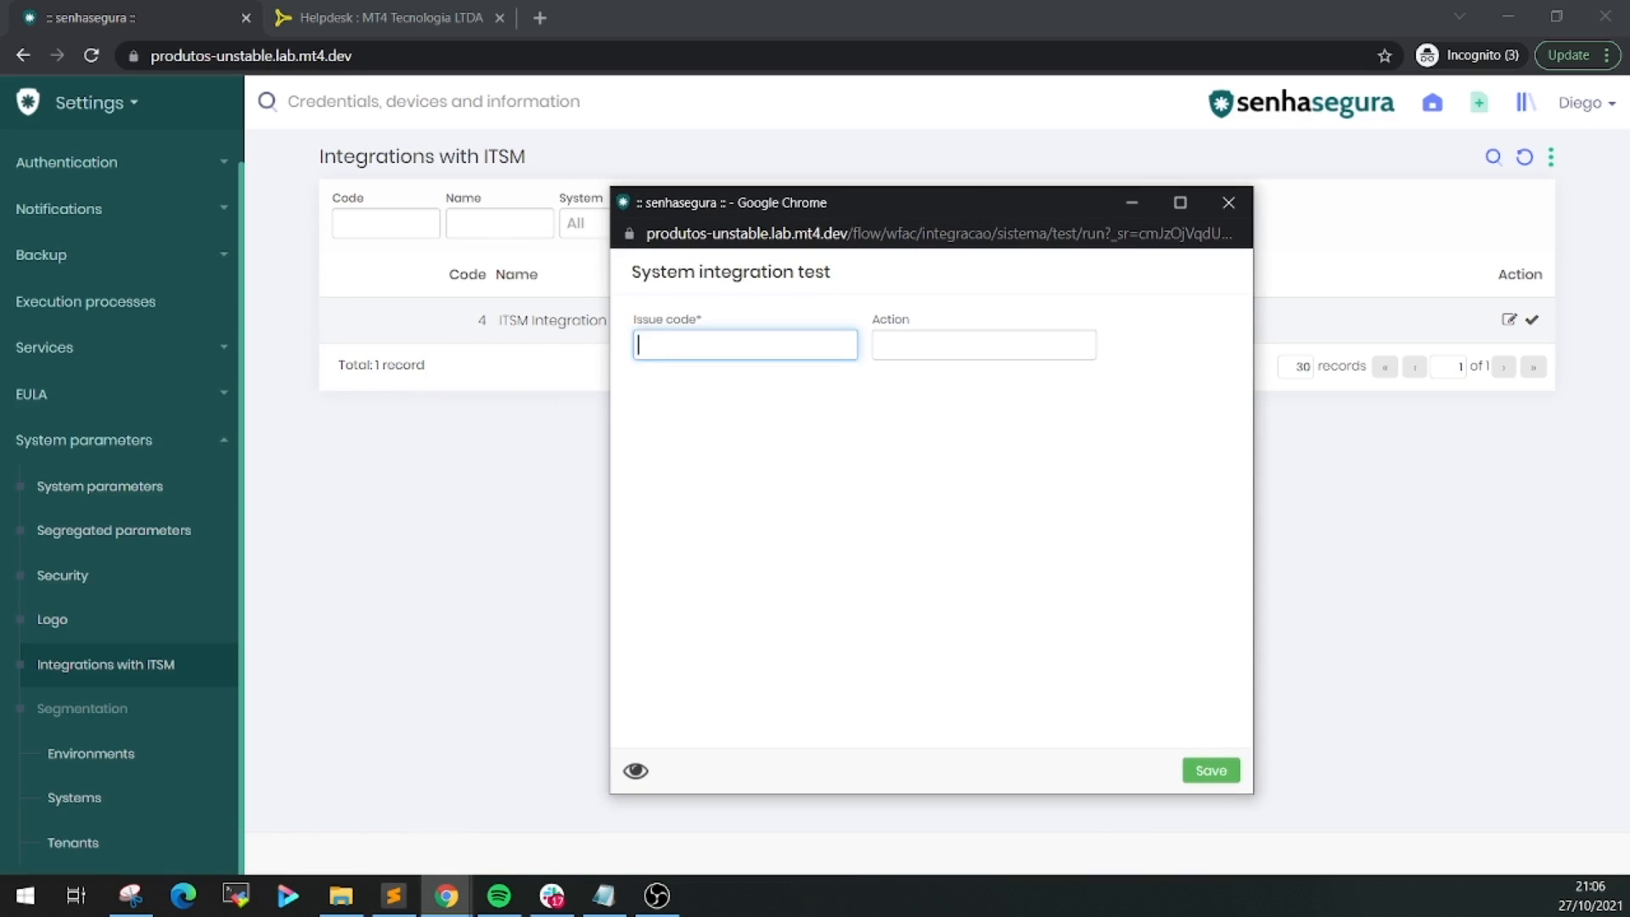
text(215766)
click(1196, 772)
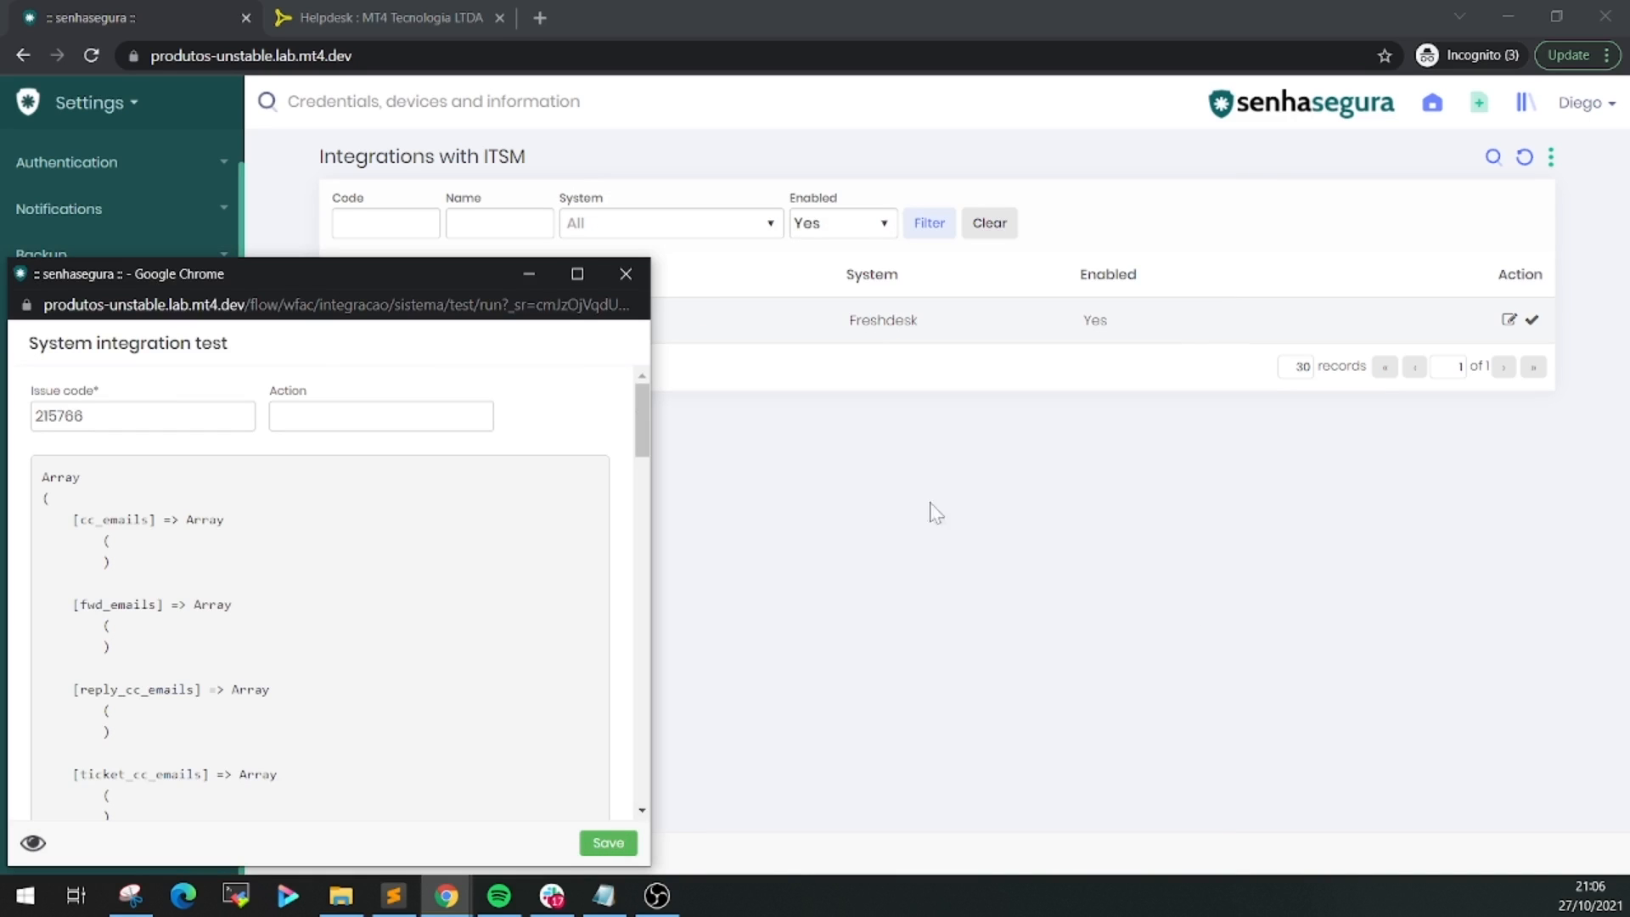
Review the ticket data array returned from Freshdesk, then close the test window
drag(416, 279, 965, 143)
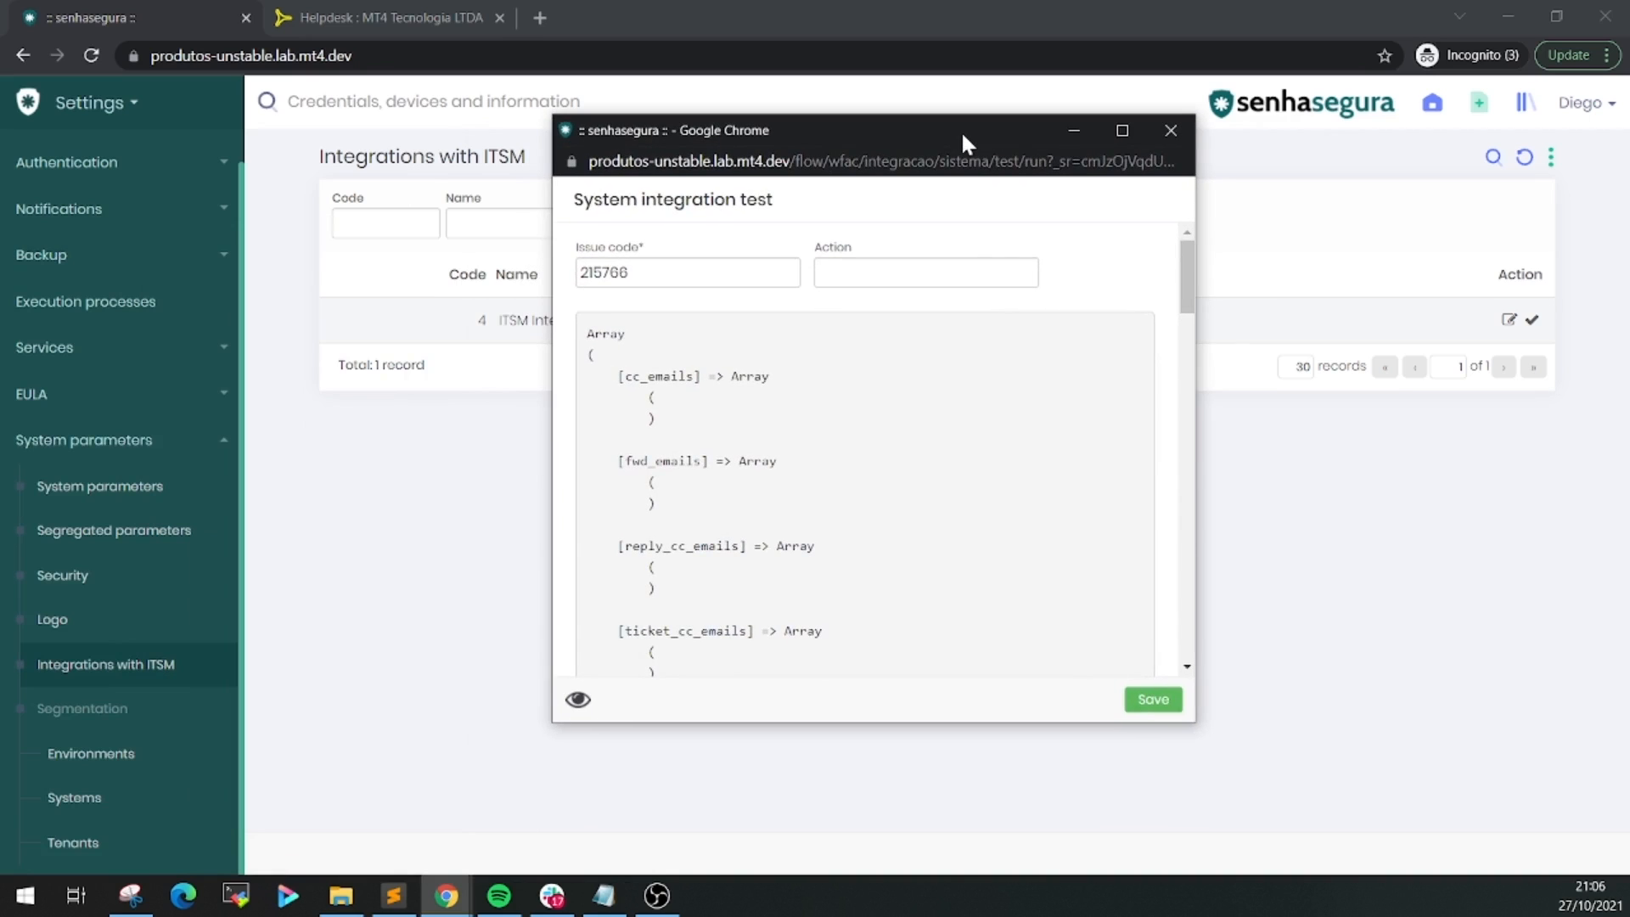
drag(586, 326, 883, 429)
click(882, 429)
scroll(883, 429, down, 3)
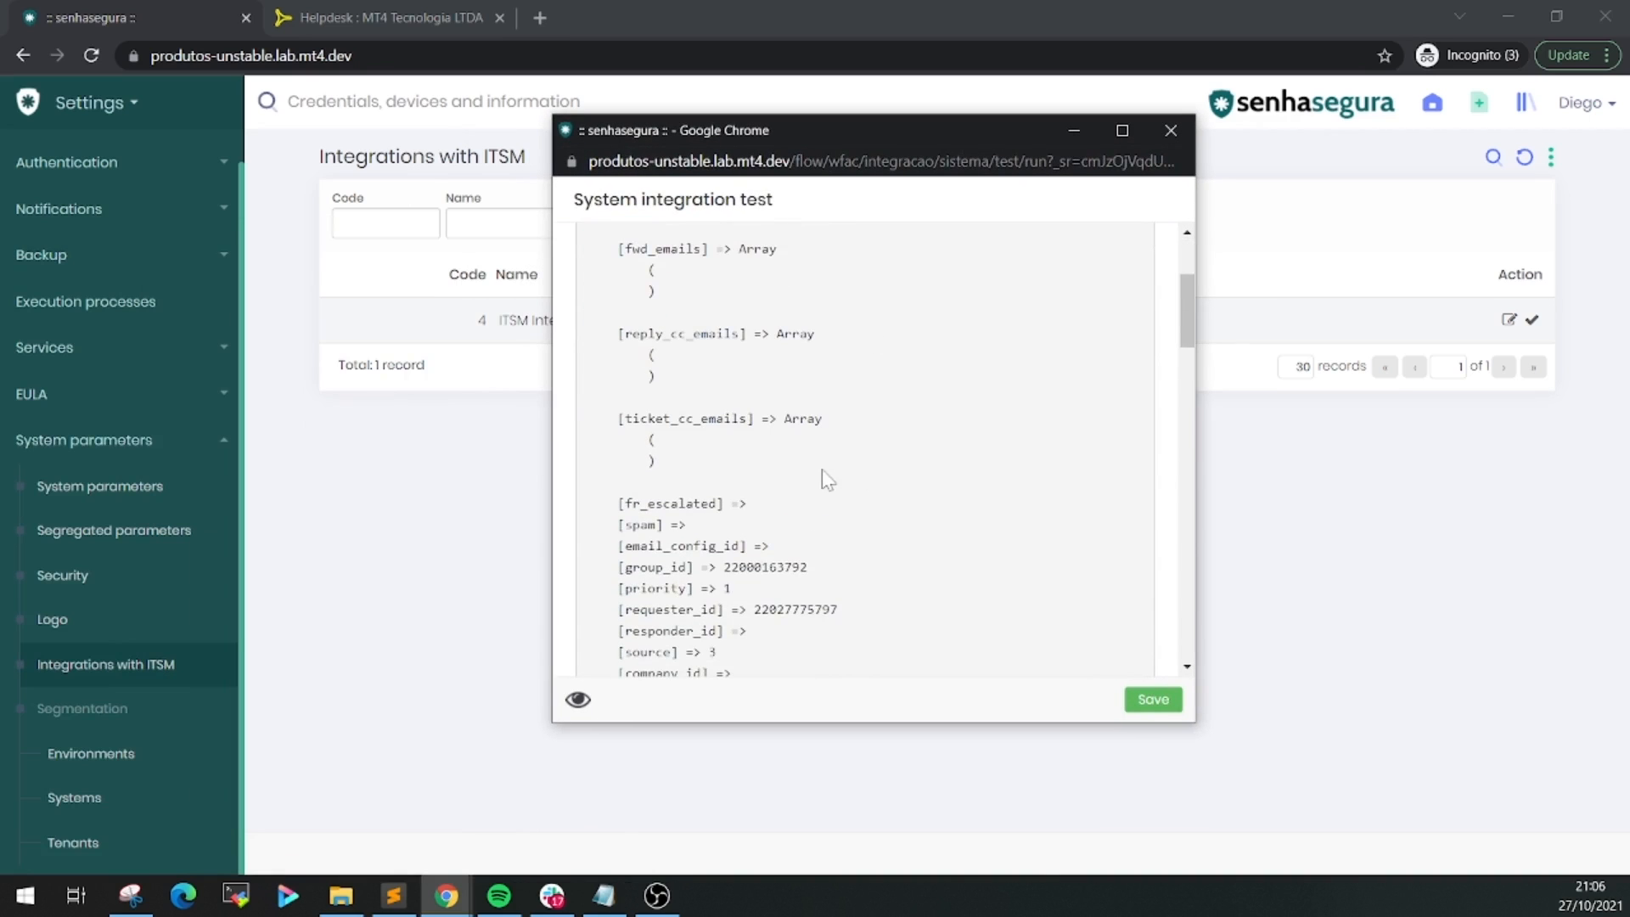
scroll(827, 479, down, 1)
scroll(840, 484, up, 5)
click(778, 426)
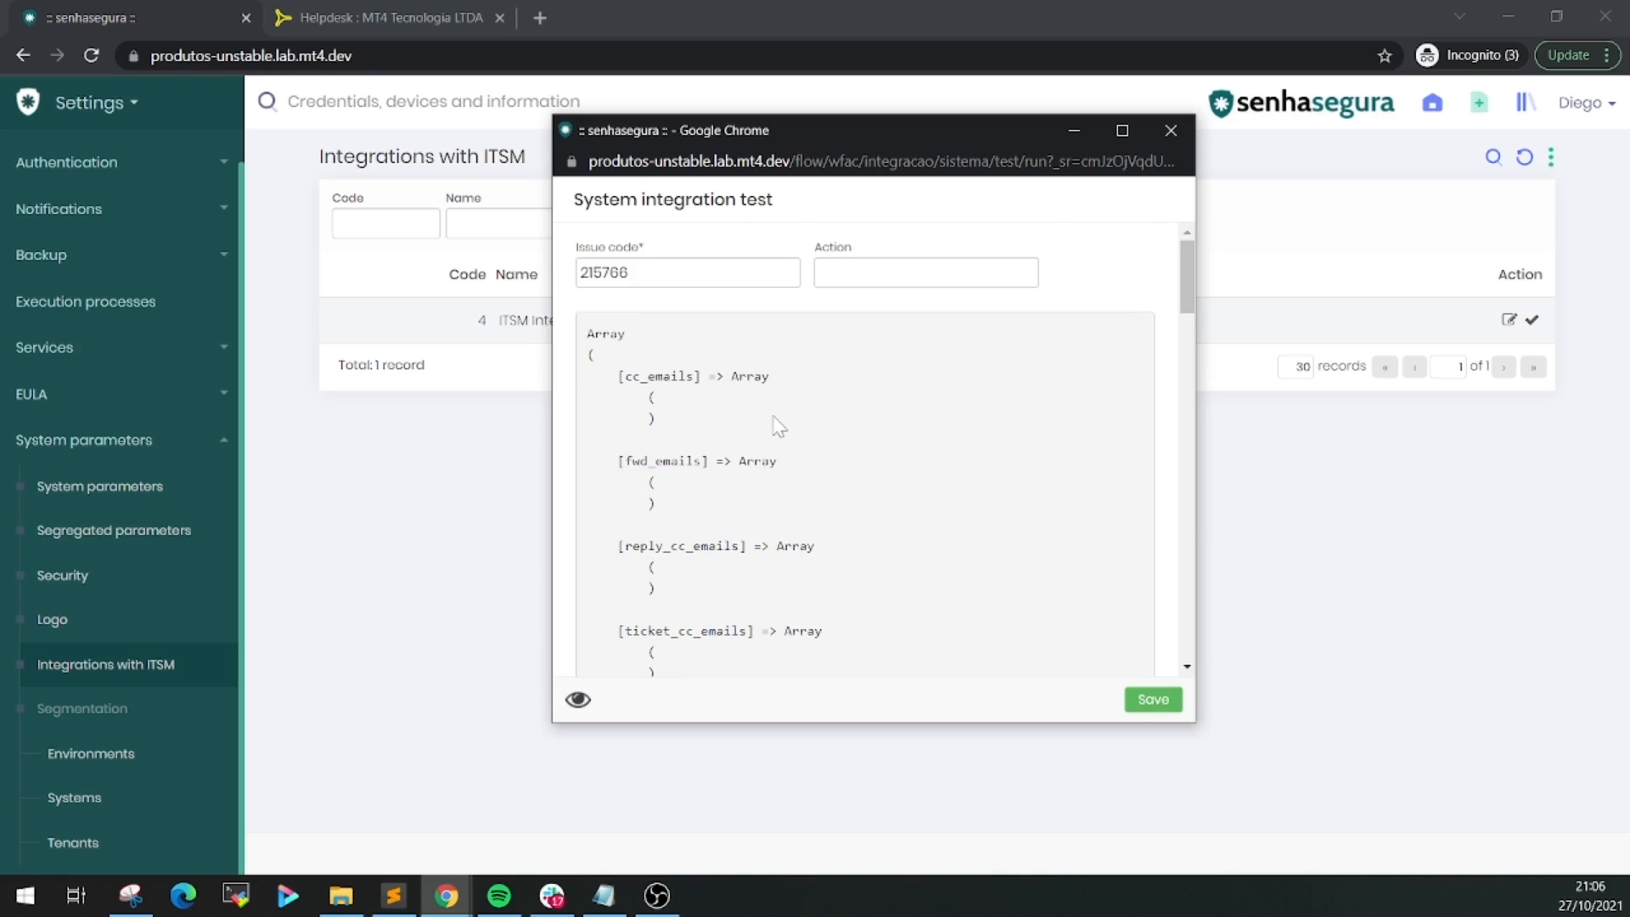
drag(679, 420, 586, 331)
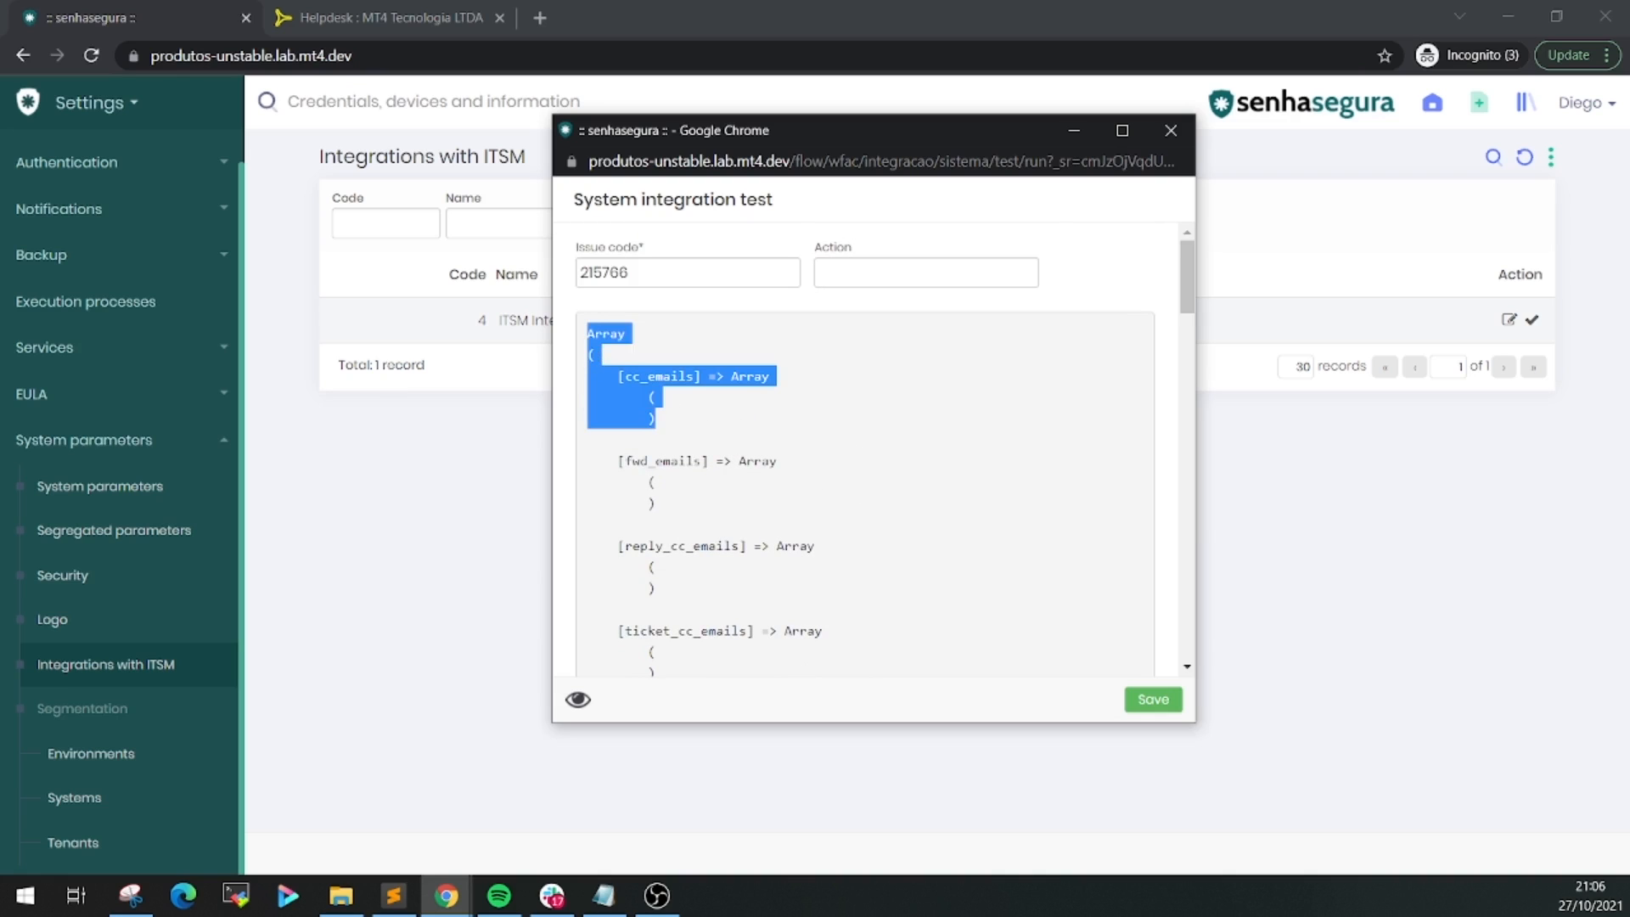
click(696, 397)
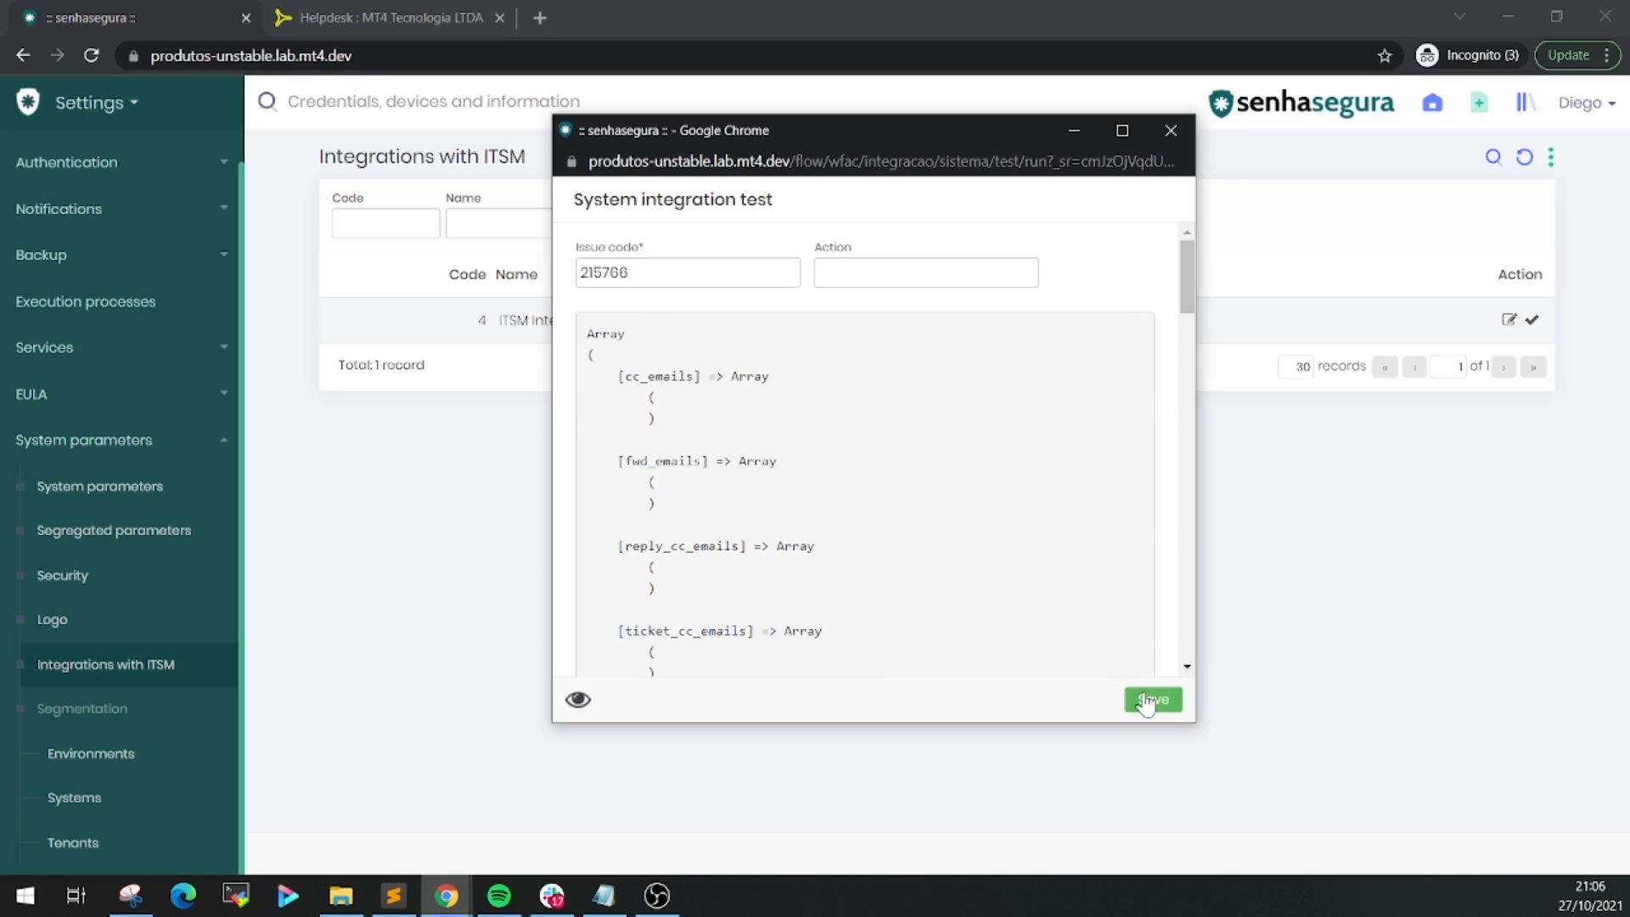
click(1176, 133)
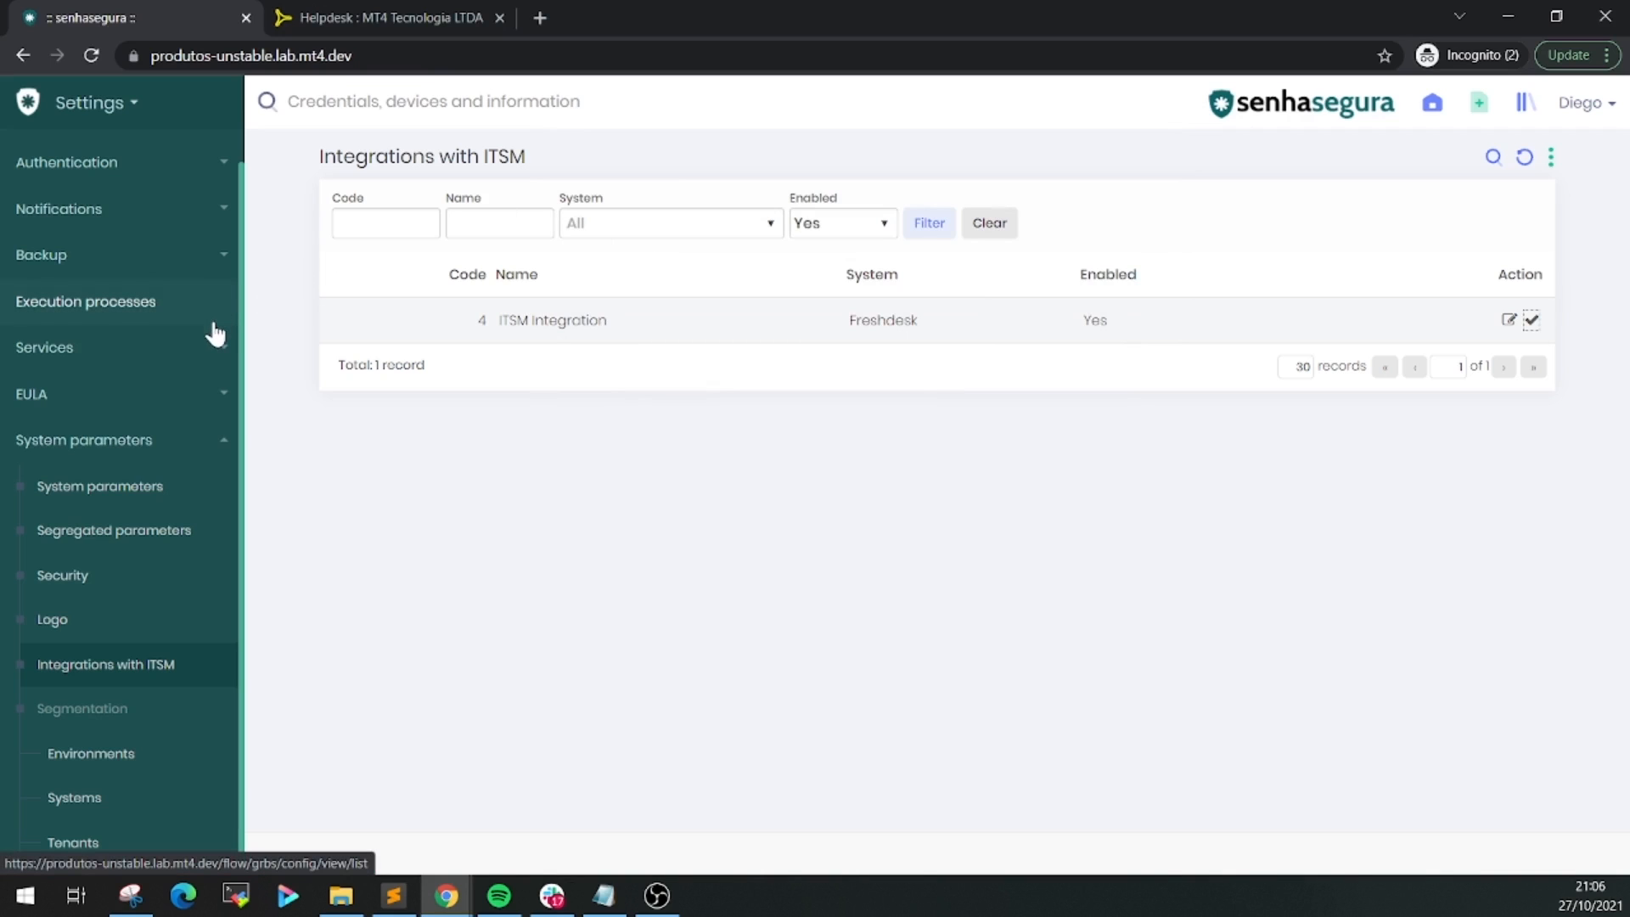
Switch to the PAM module and open Settings > Access > Access groups
click(163, 122)
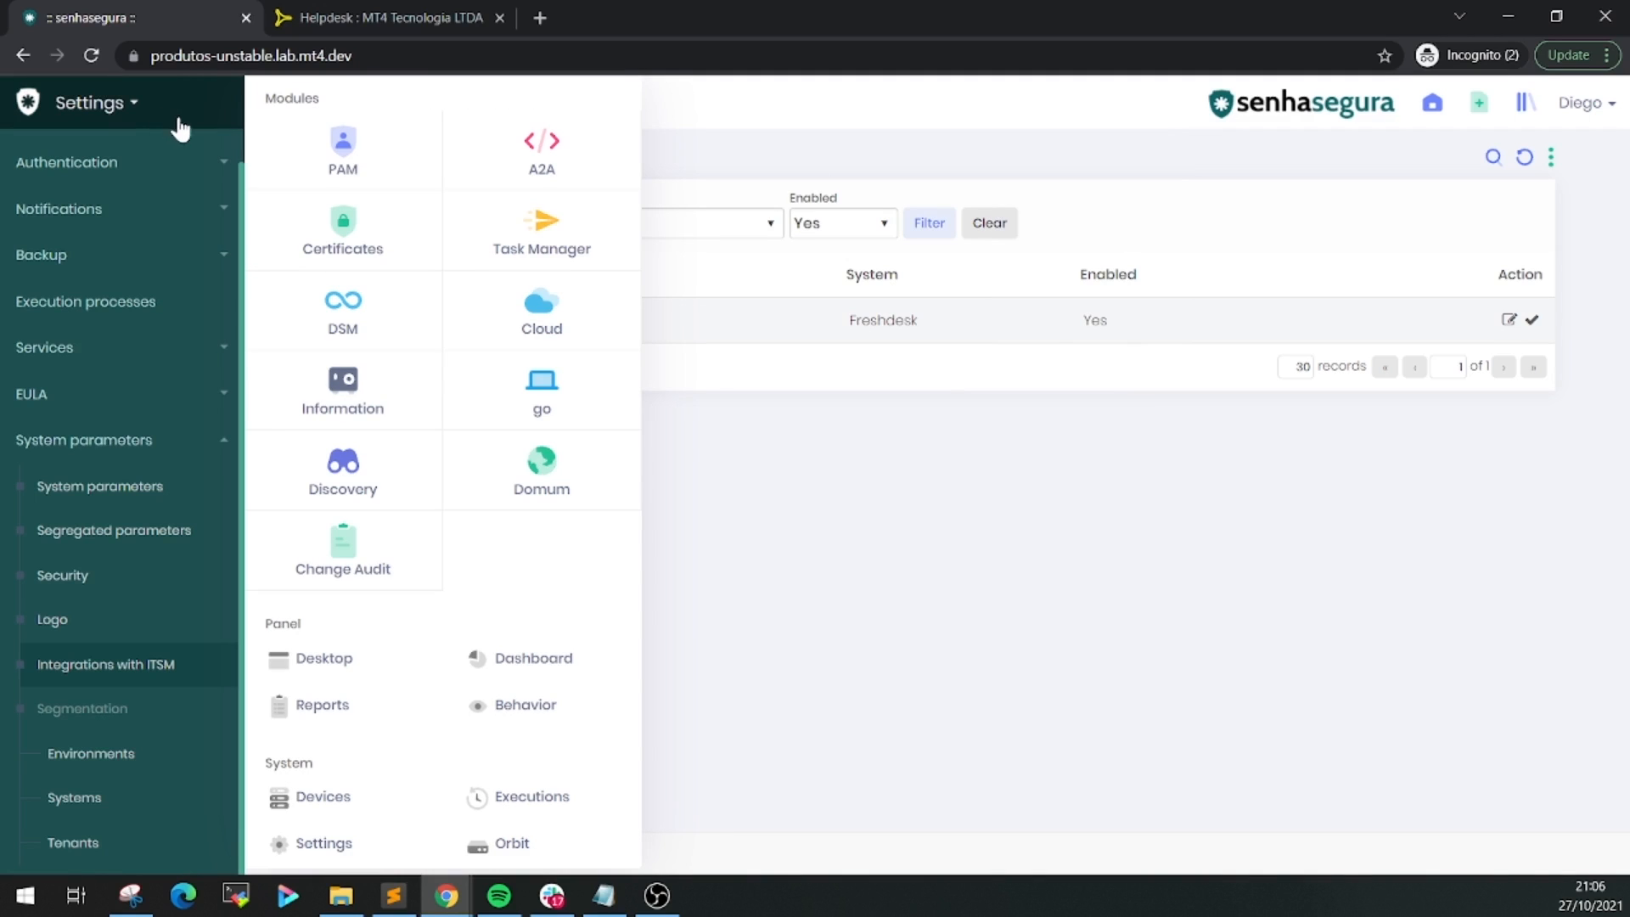
click(348, 168)
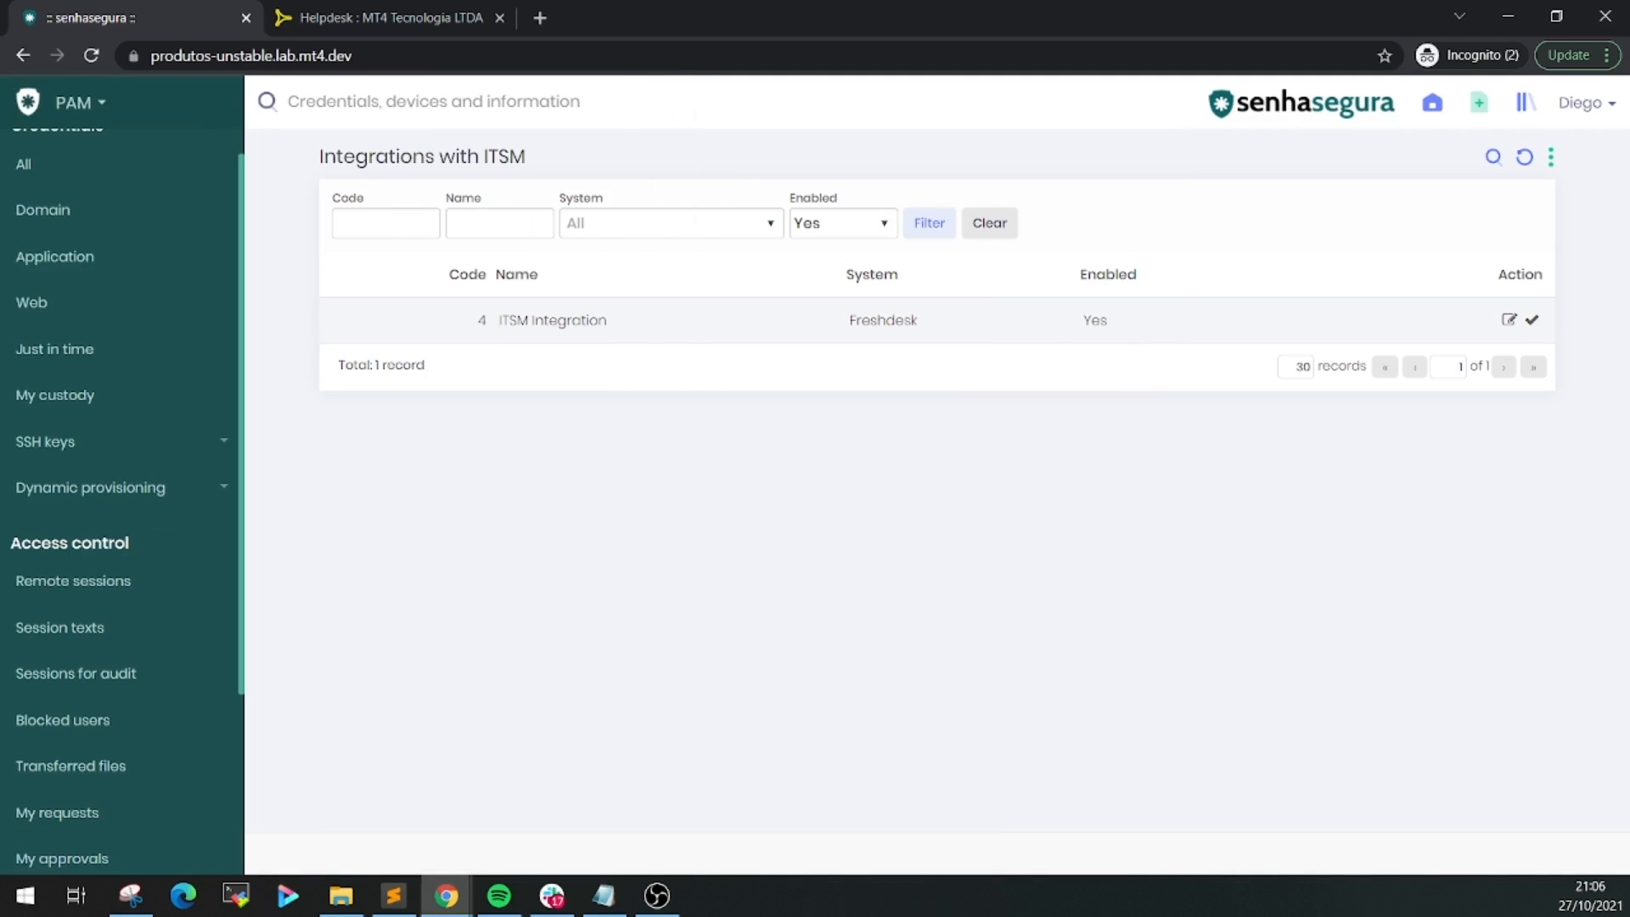
scroll(139, 580, down, 1)
scroll(139, 584, down, 2)
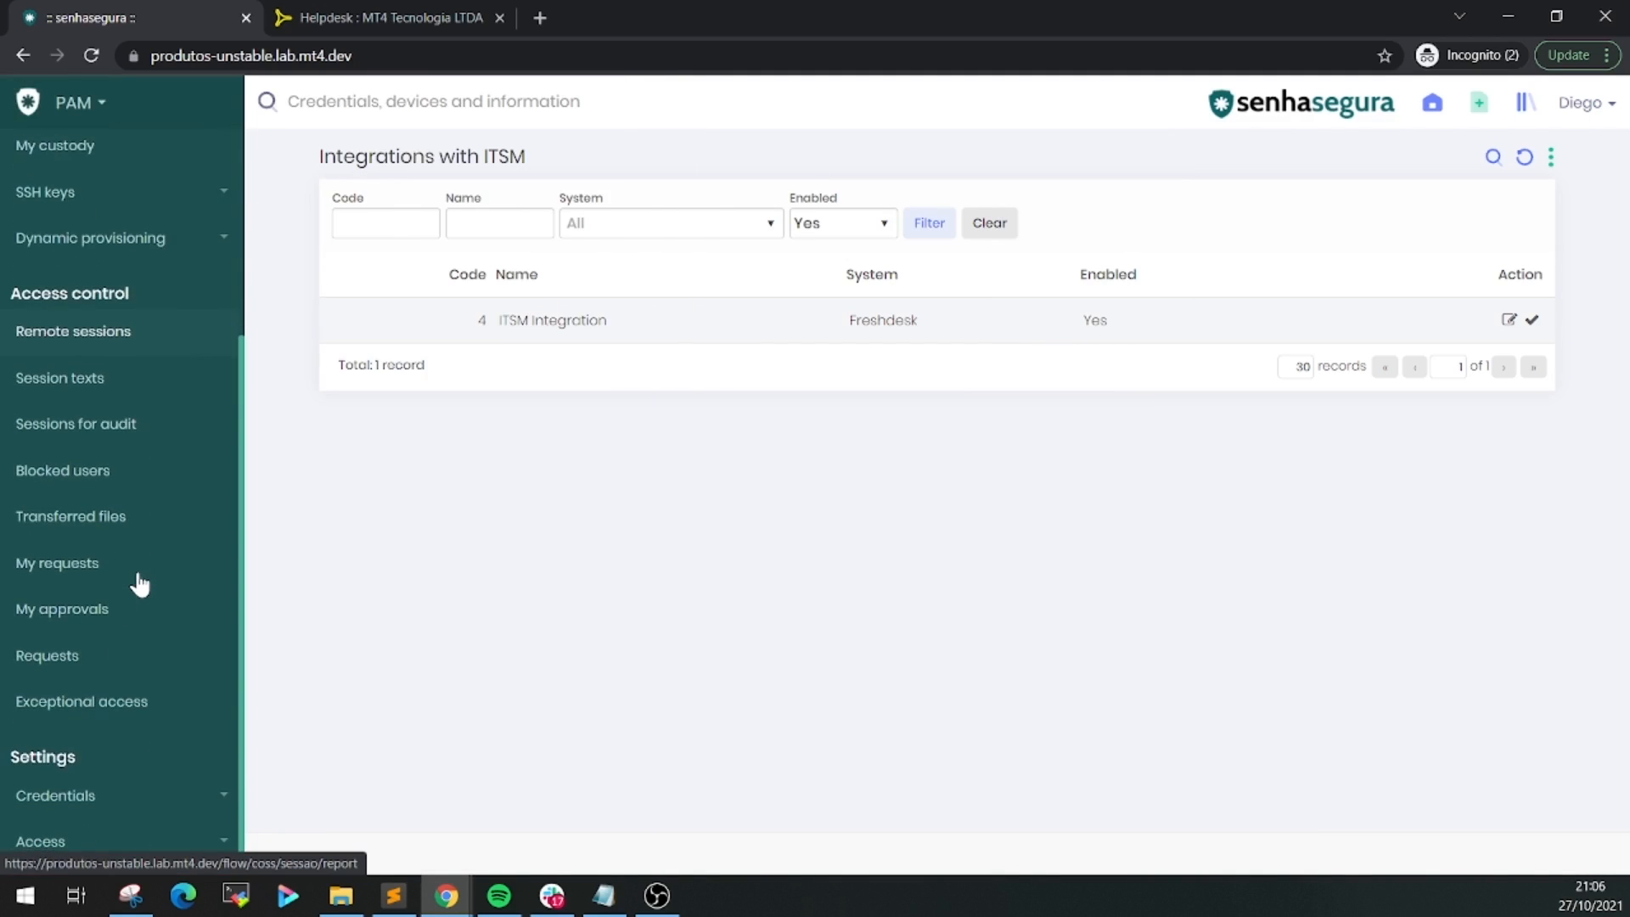
click(132, 843)
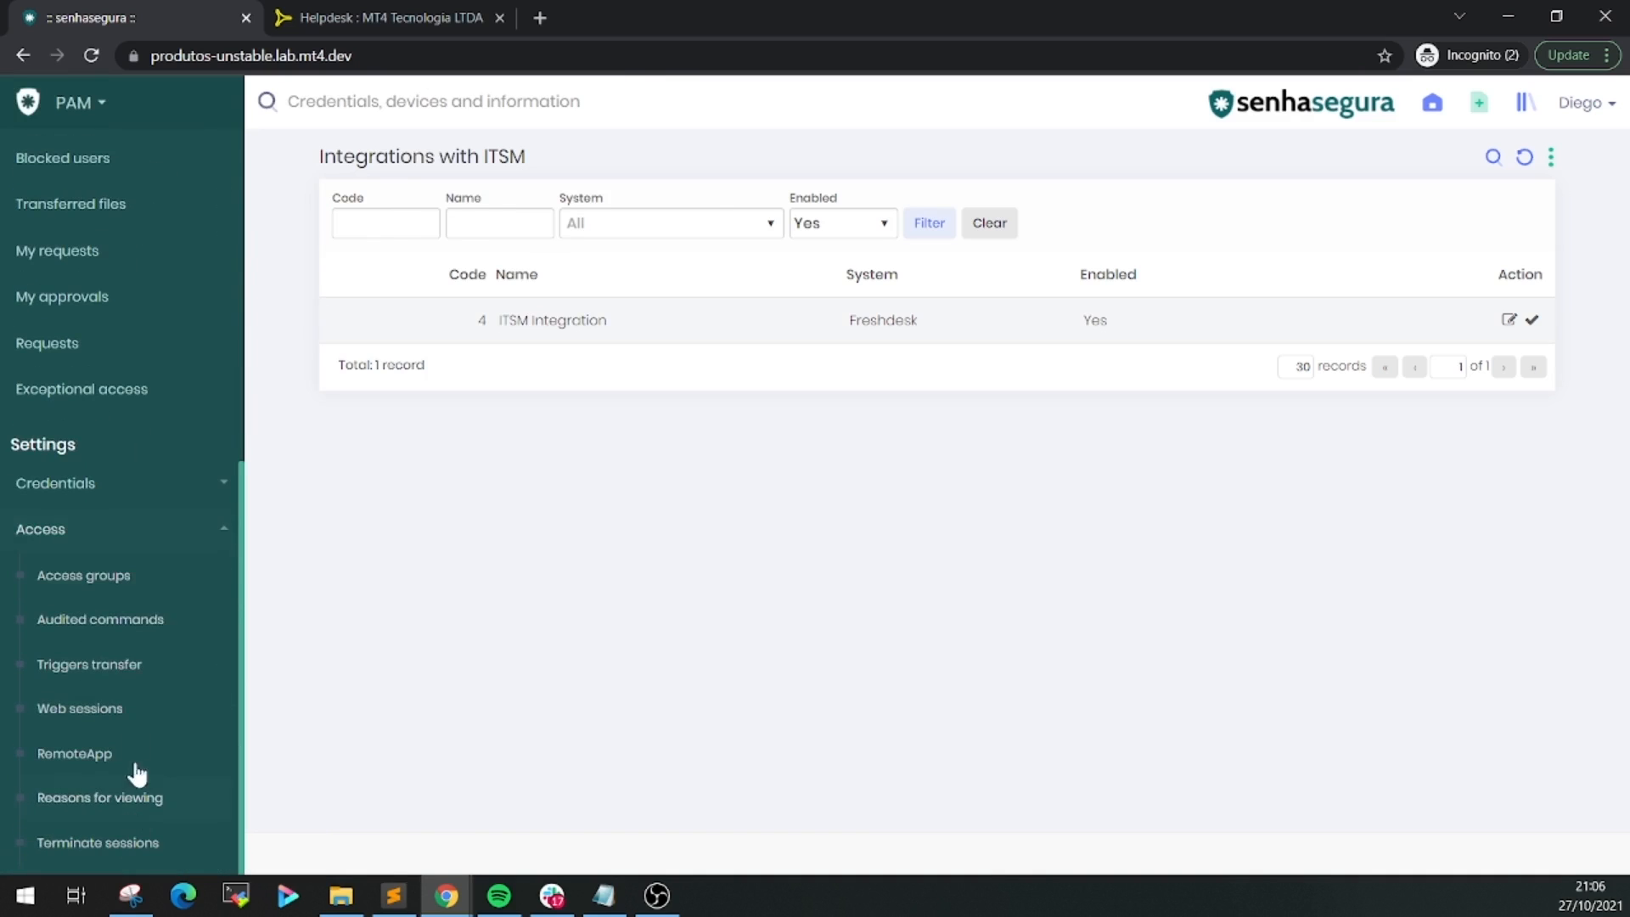
click(144, 581)
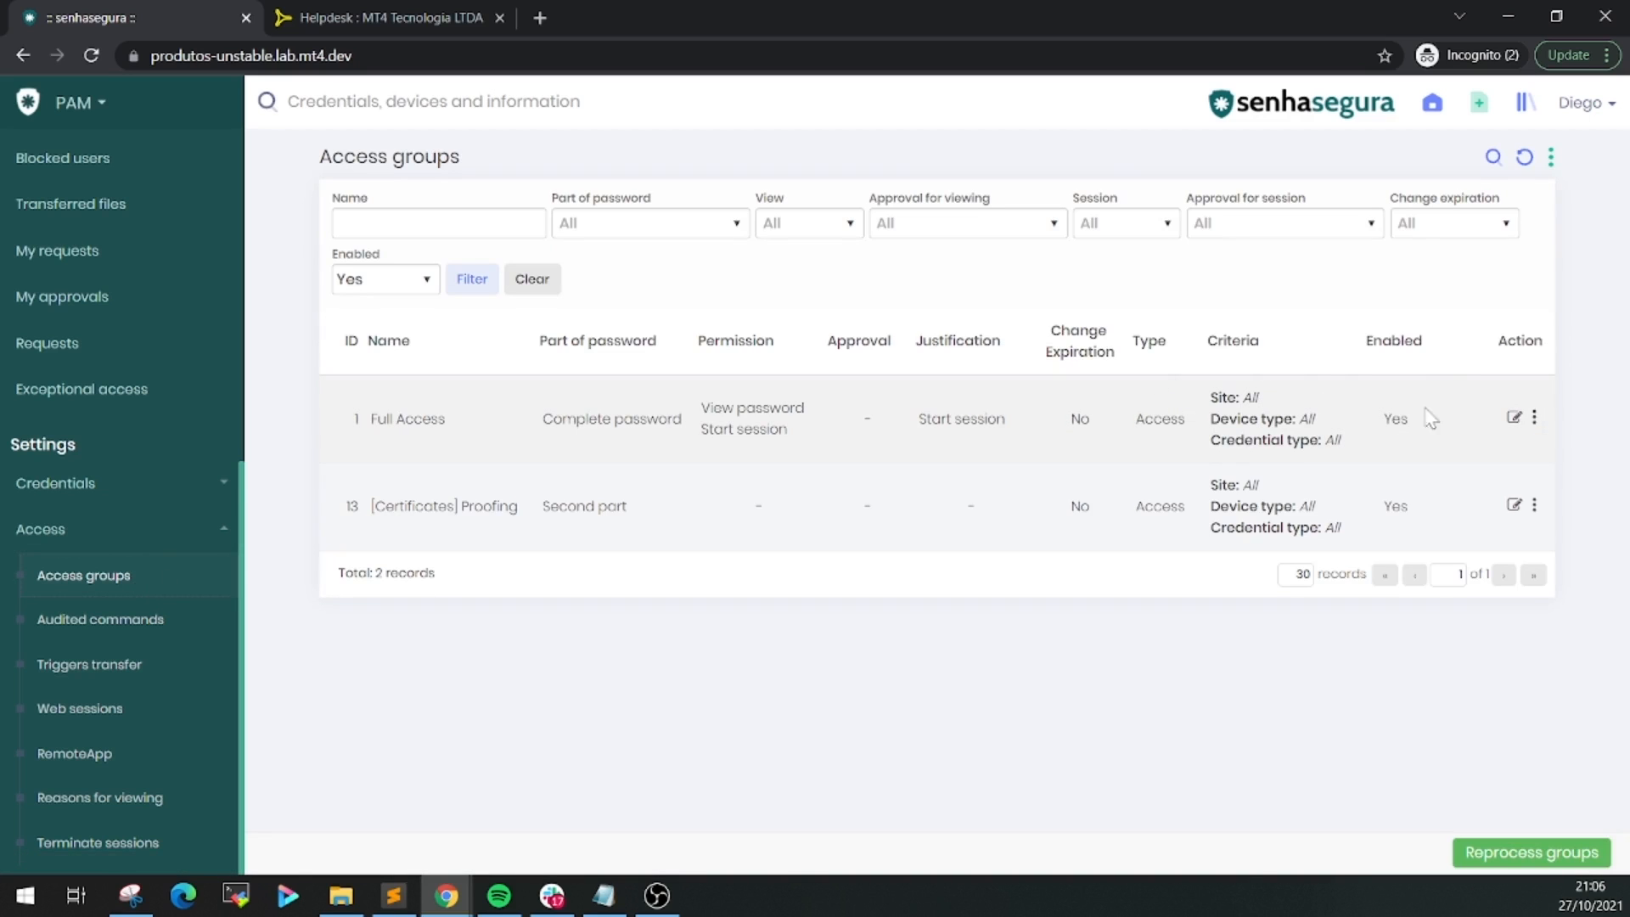
Set 'Governance ID required when justifying' to Yes on the Full Access group and save
click(1515, 420)
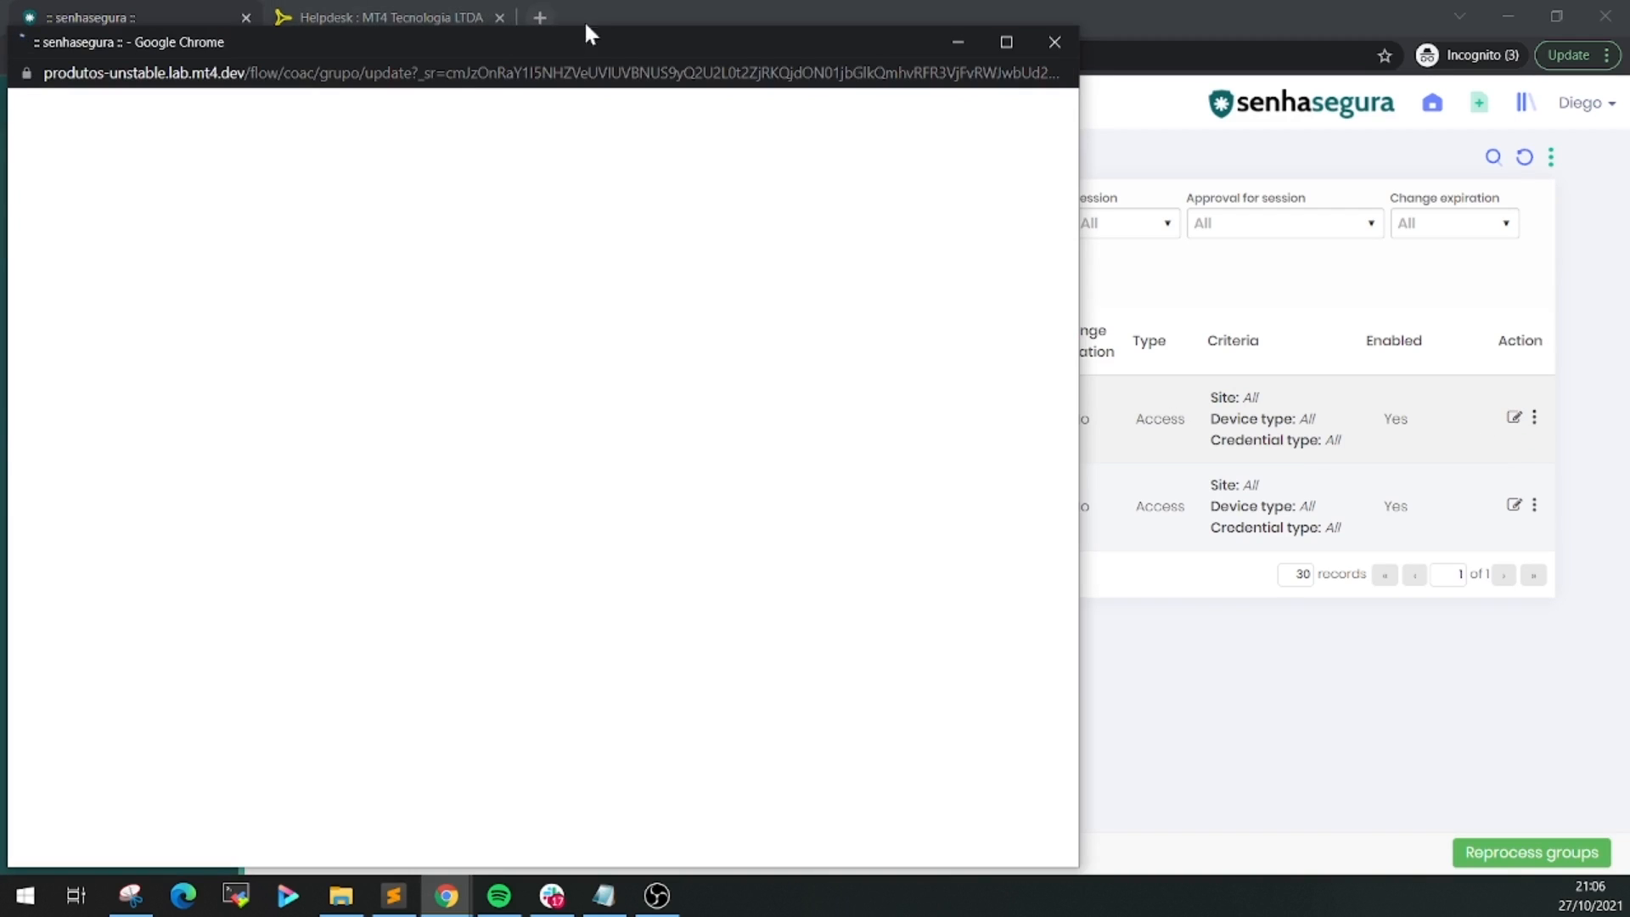
drag(599, 44, 901, 45)
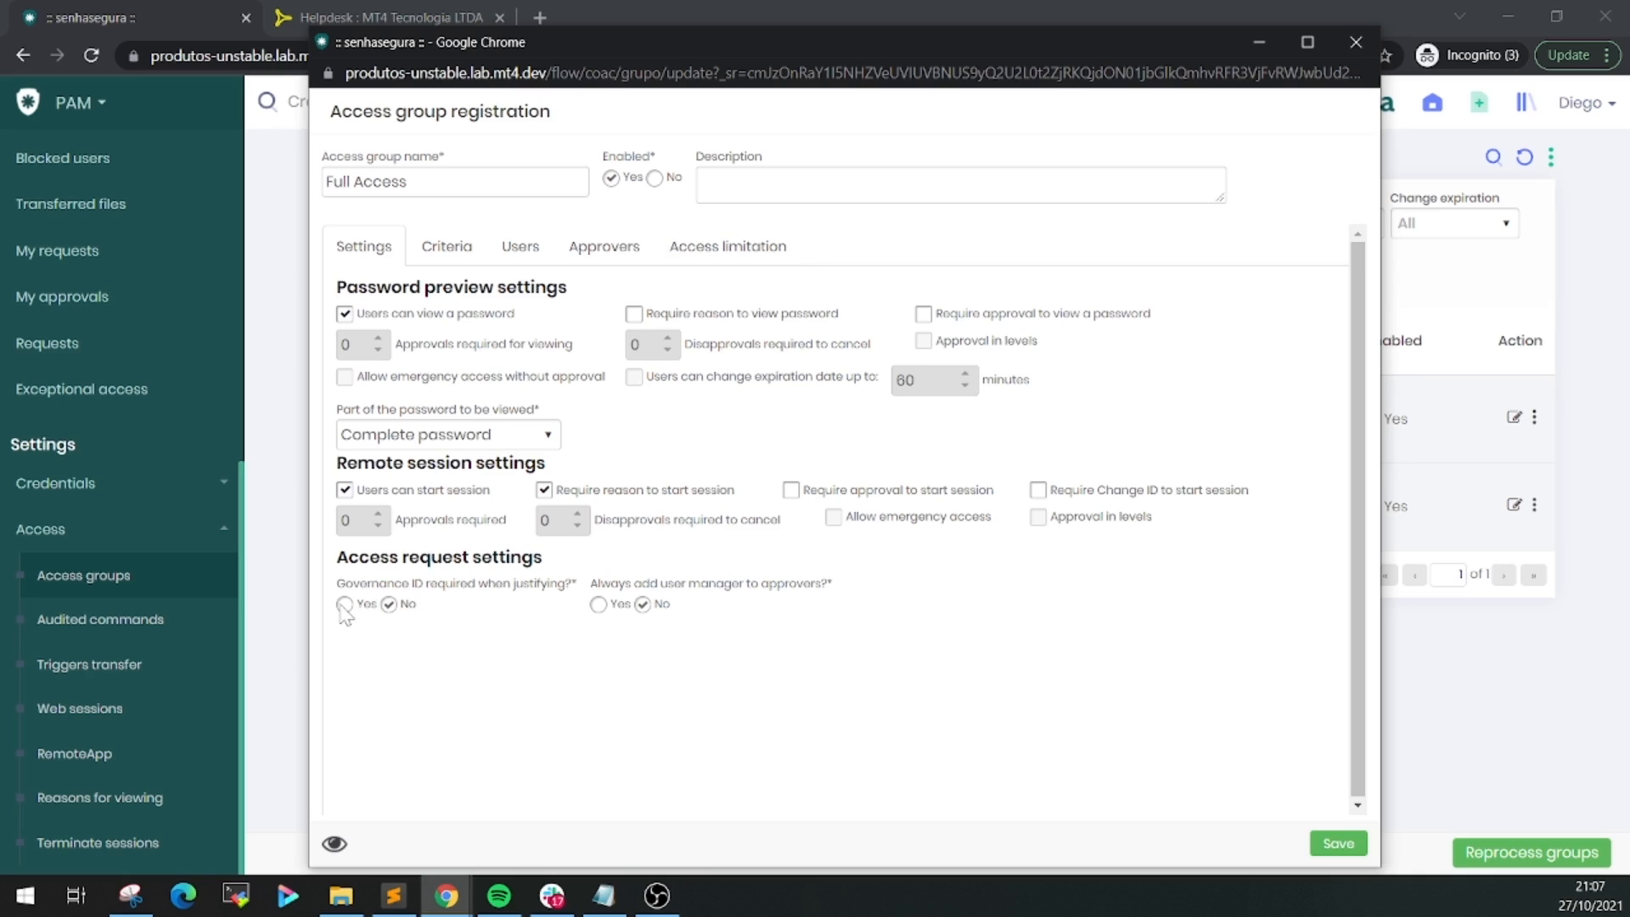
click(1338, 845)
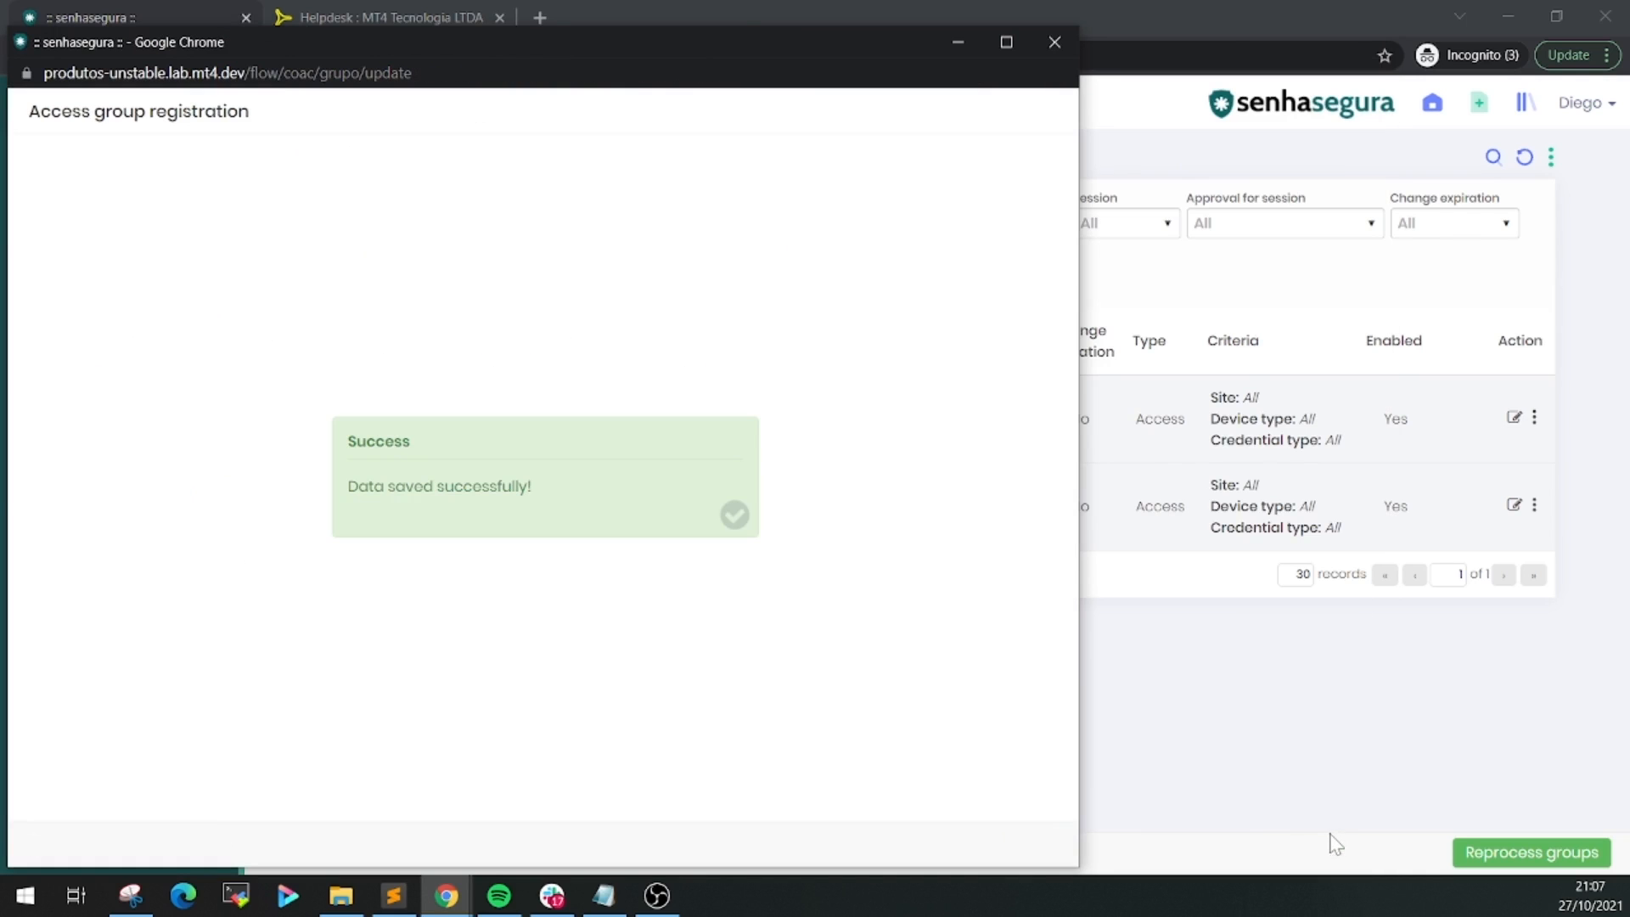
click(1055, 42)
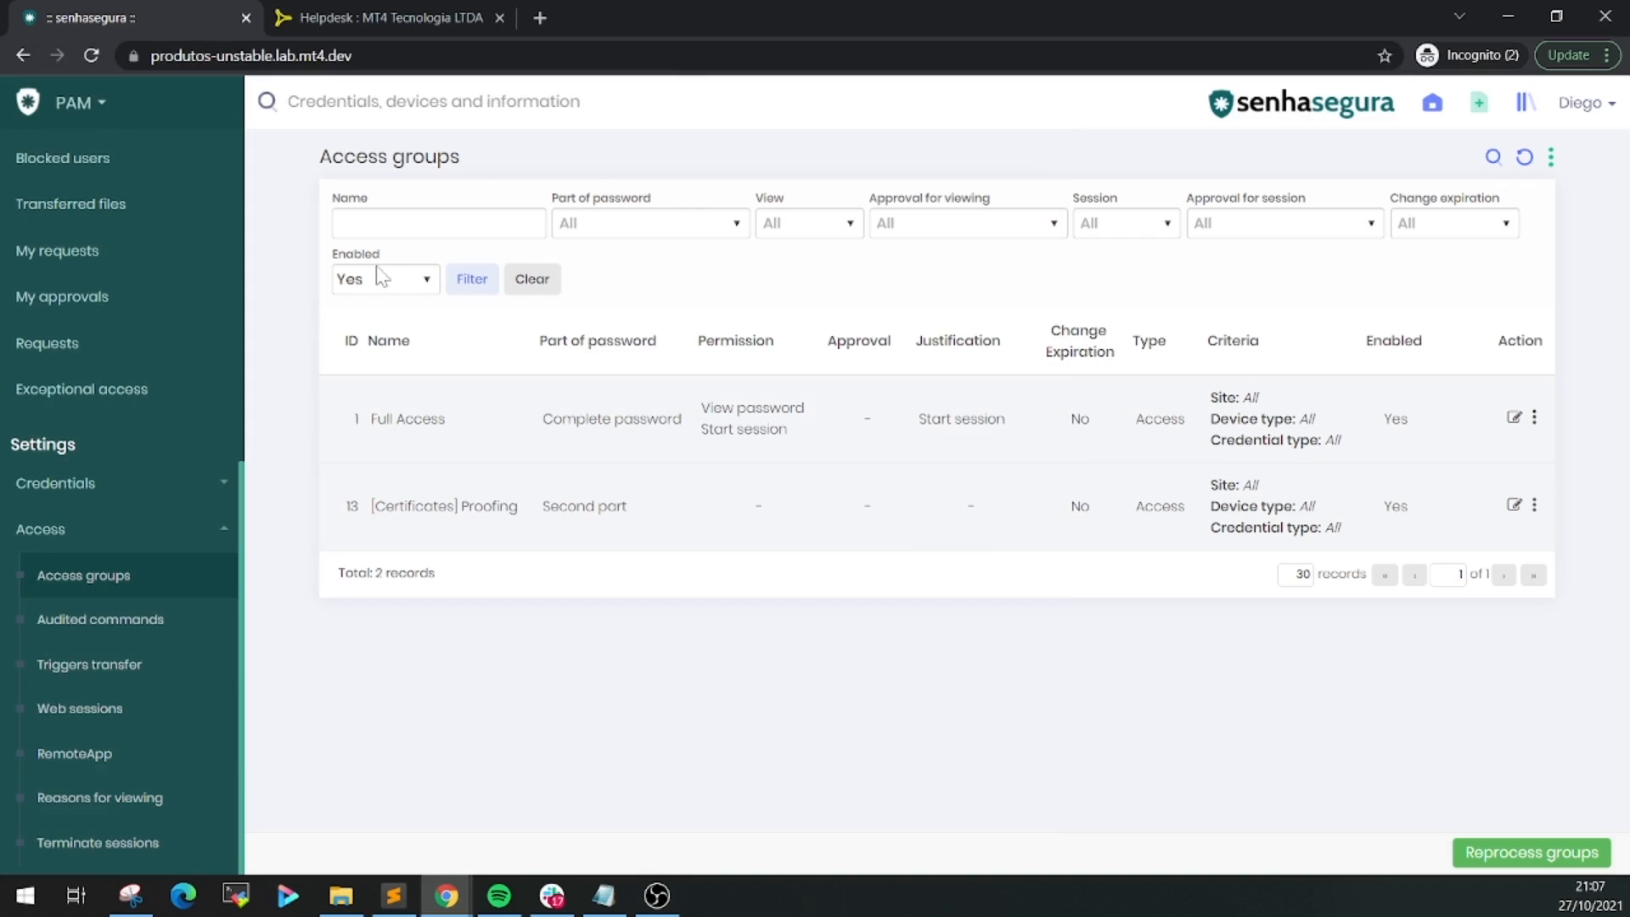
From Credentials > All, launch an SSH [22] login session for a Debian credential
scroll(209, 521, up, 3)
scroll(209, 521, up, 4)
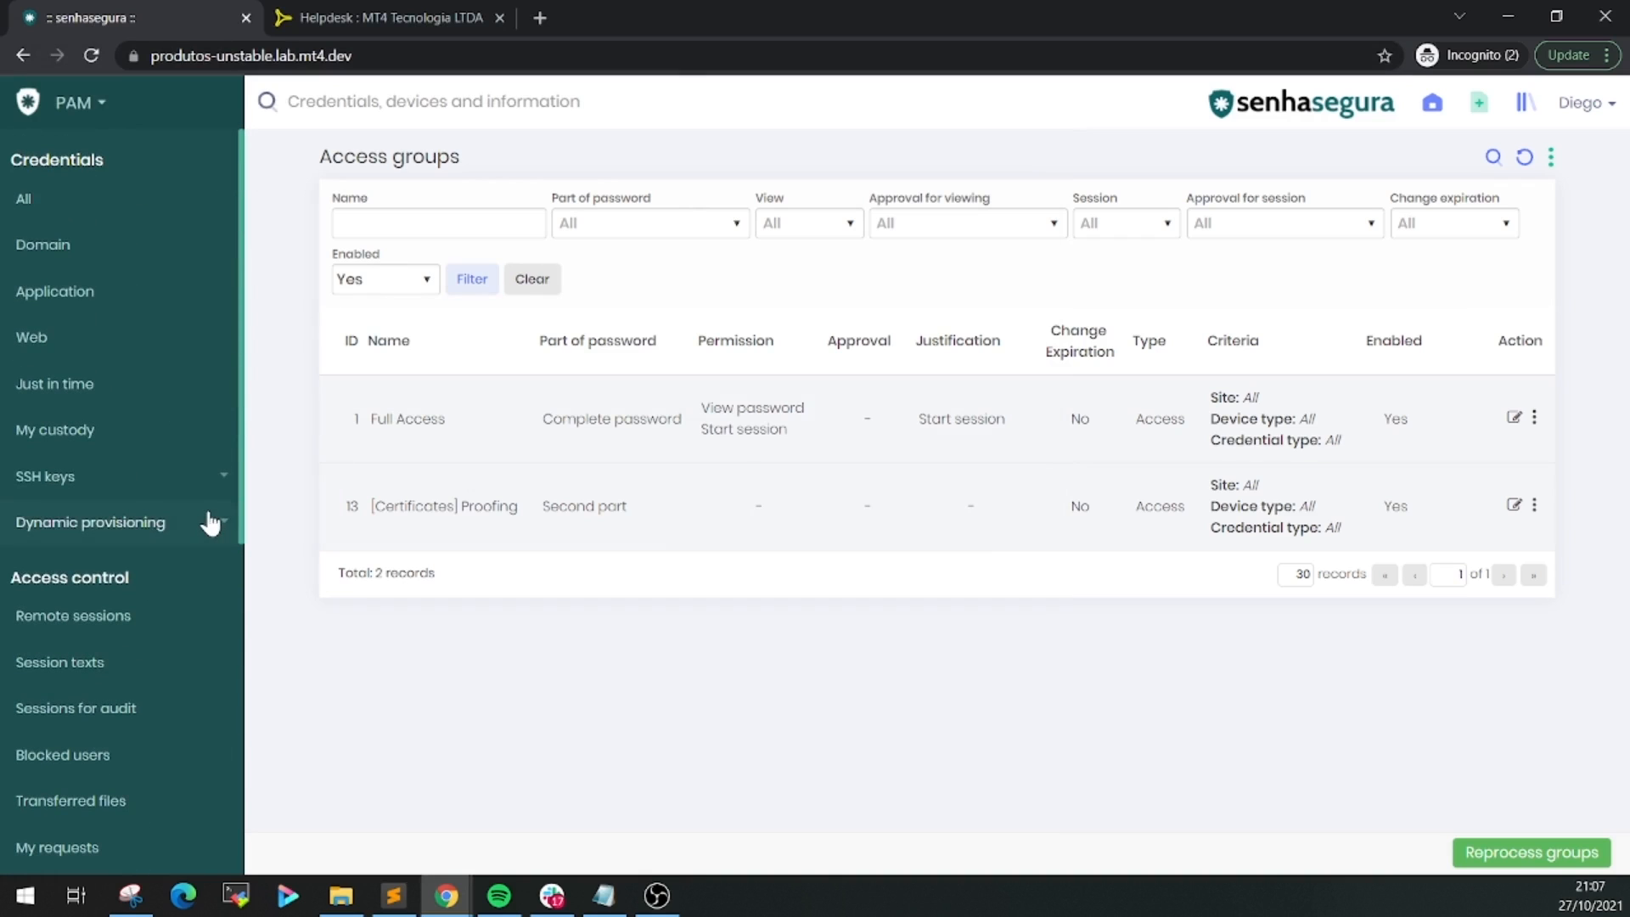
click(121, 210)
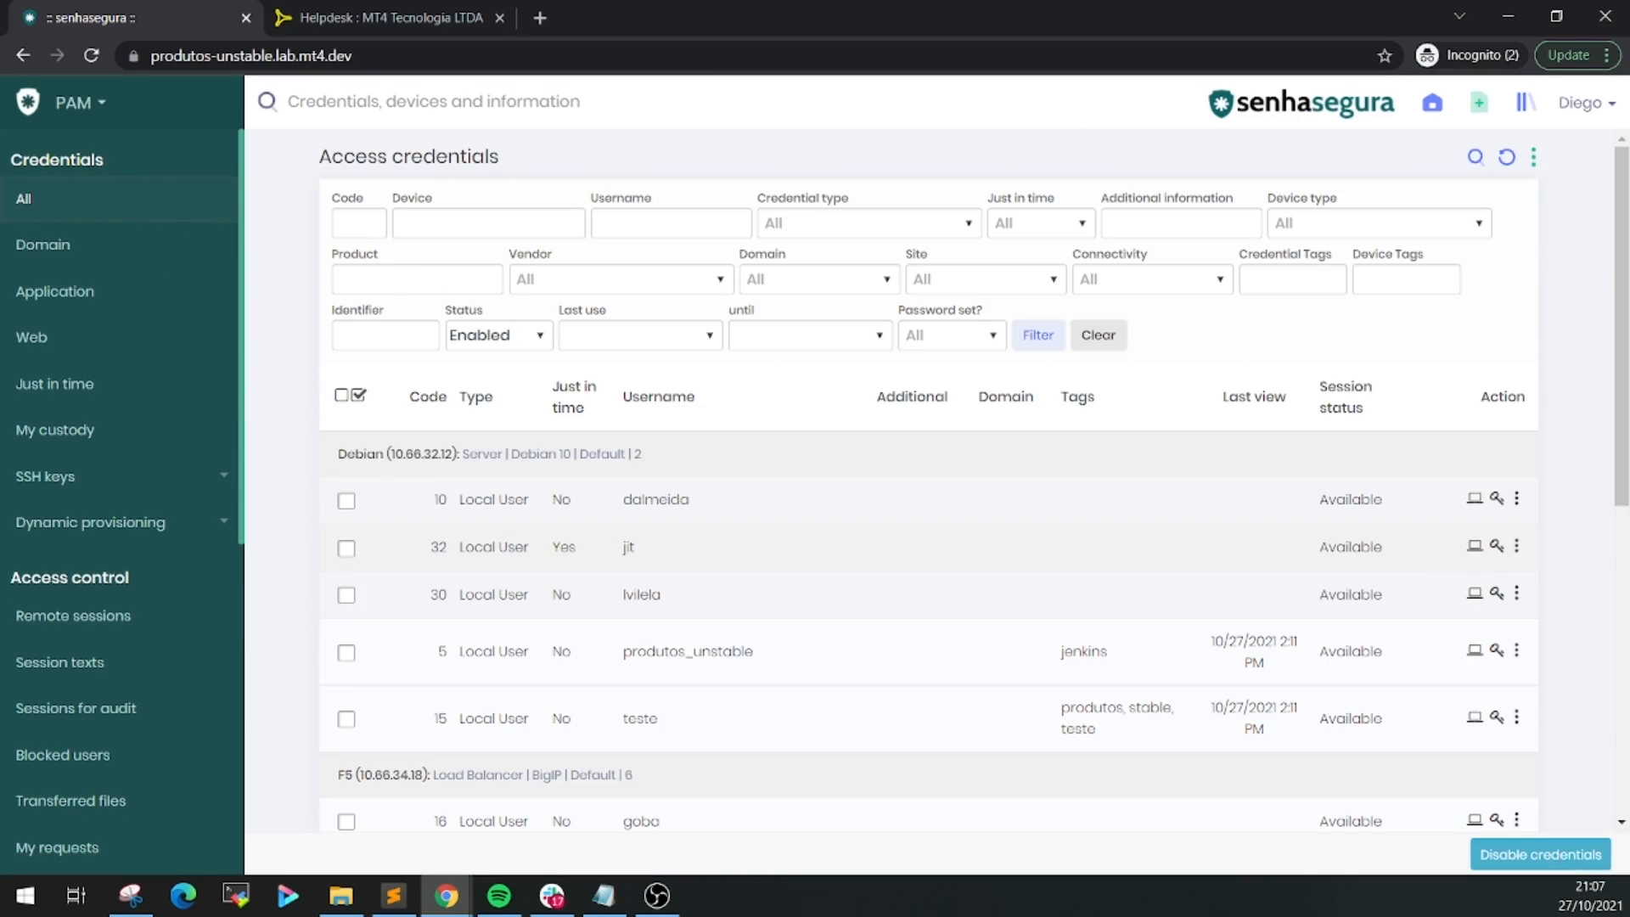
click(1474, 594)
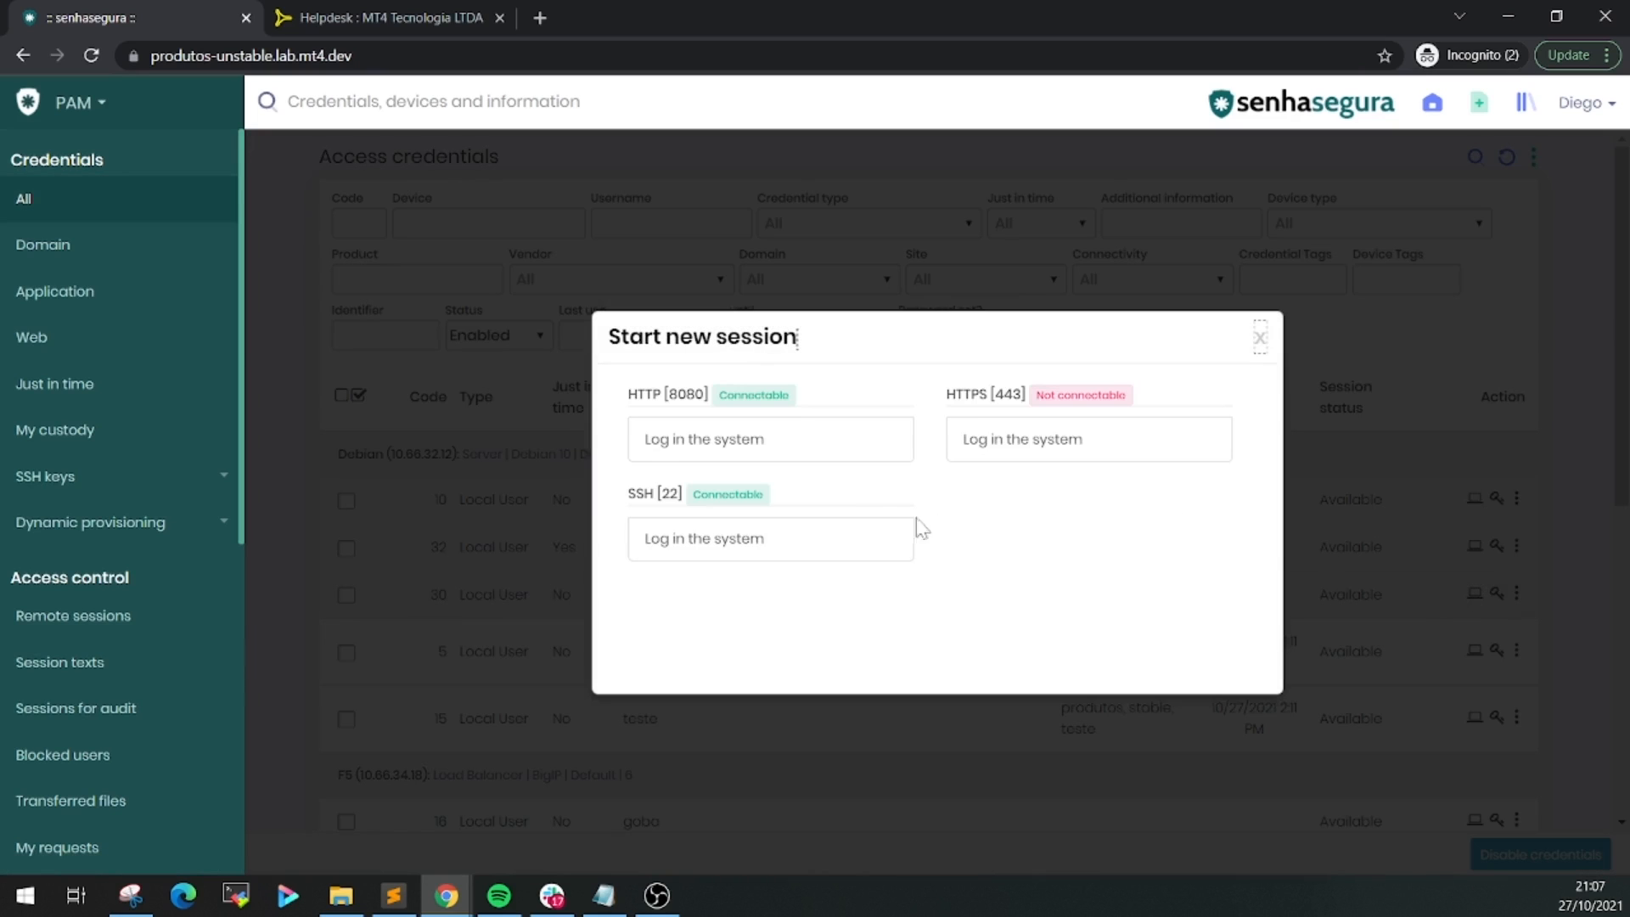
click(867, 534)
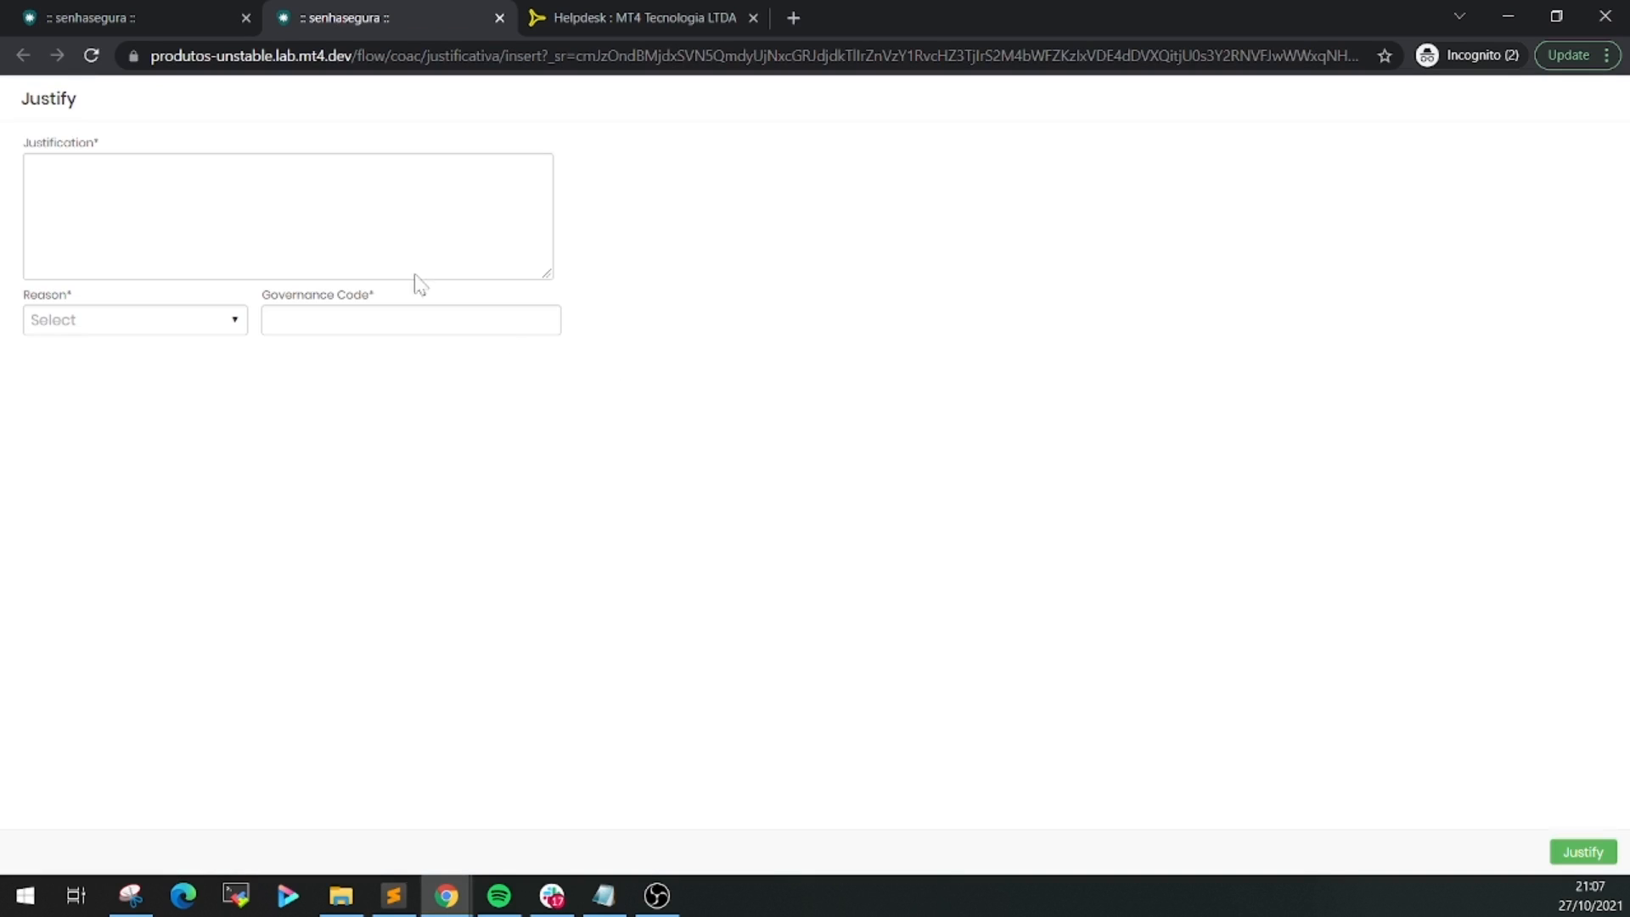
Submit the justification 'ITSM Validation' with reason Change and governance code 1234
click(416, 270)
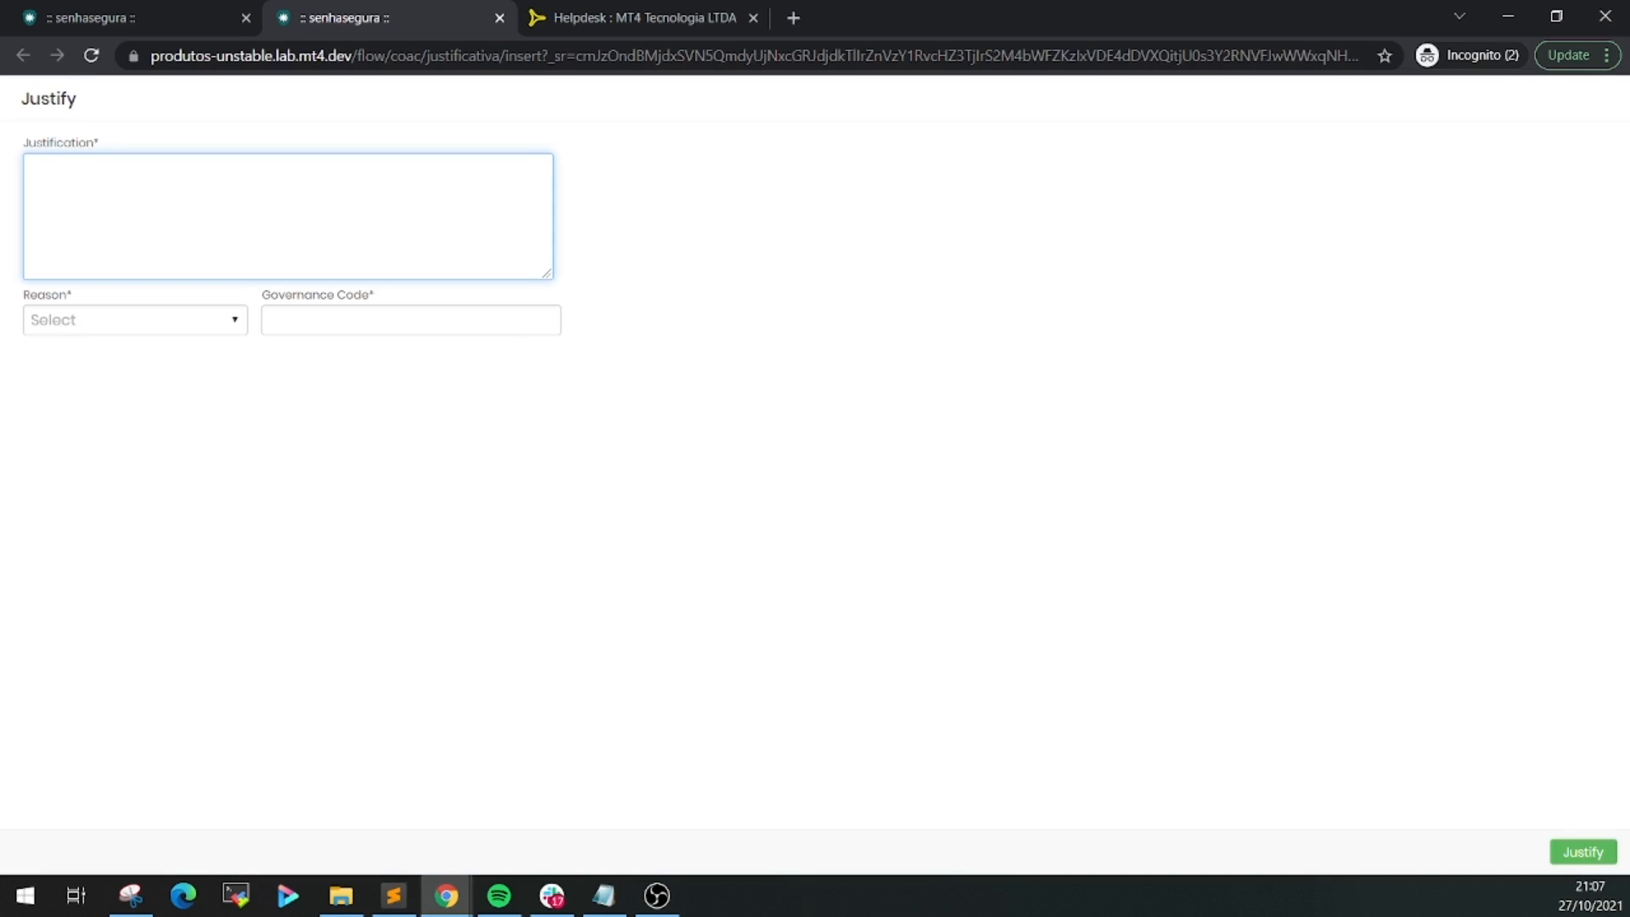
text(ITSM Validation)
key(Tab)
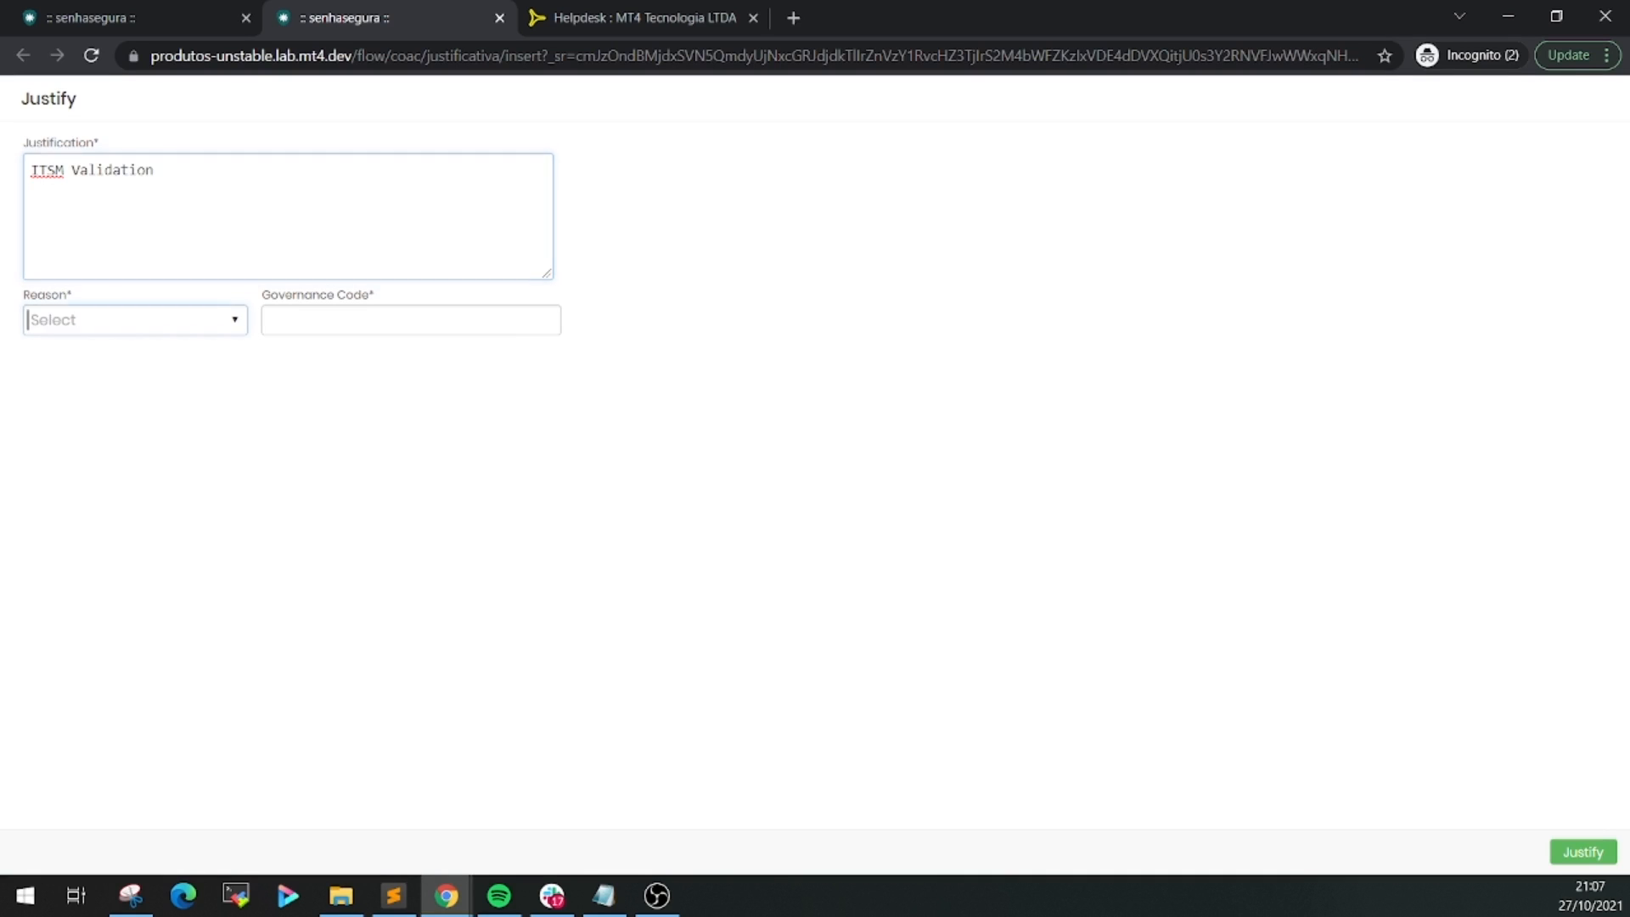
click(237, 329)
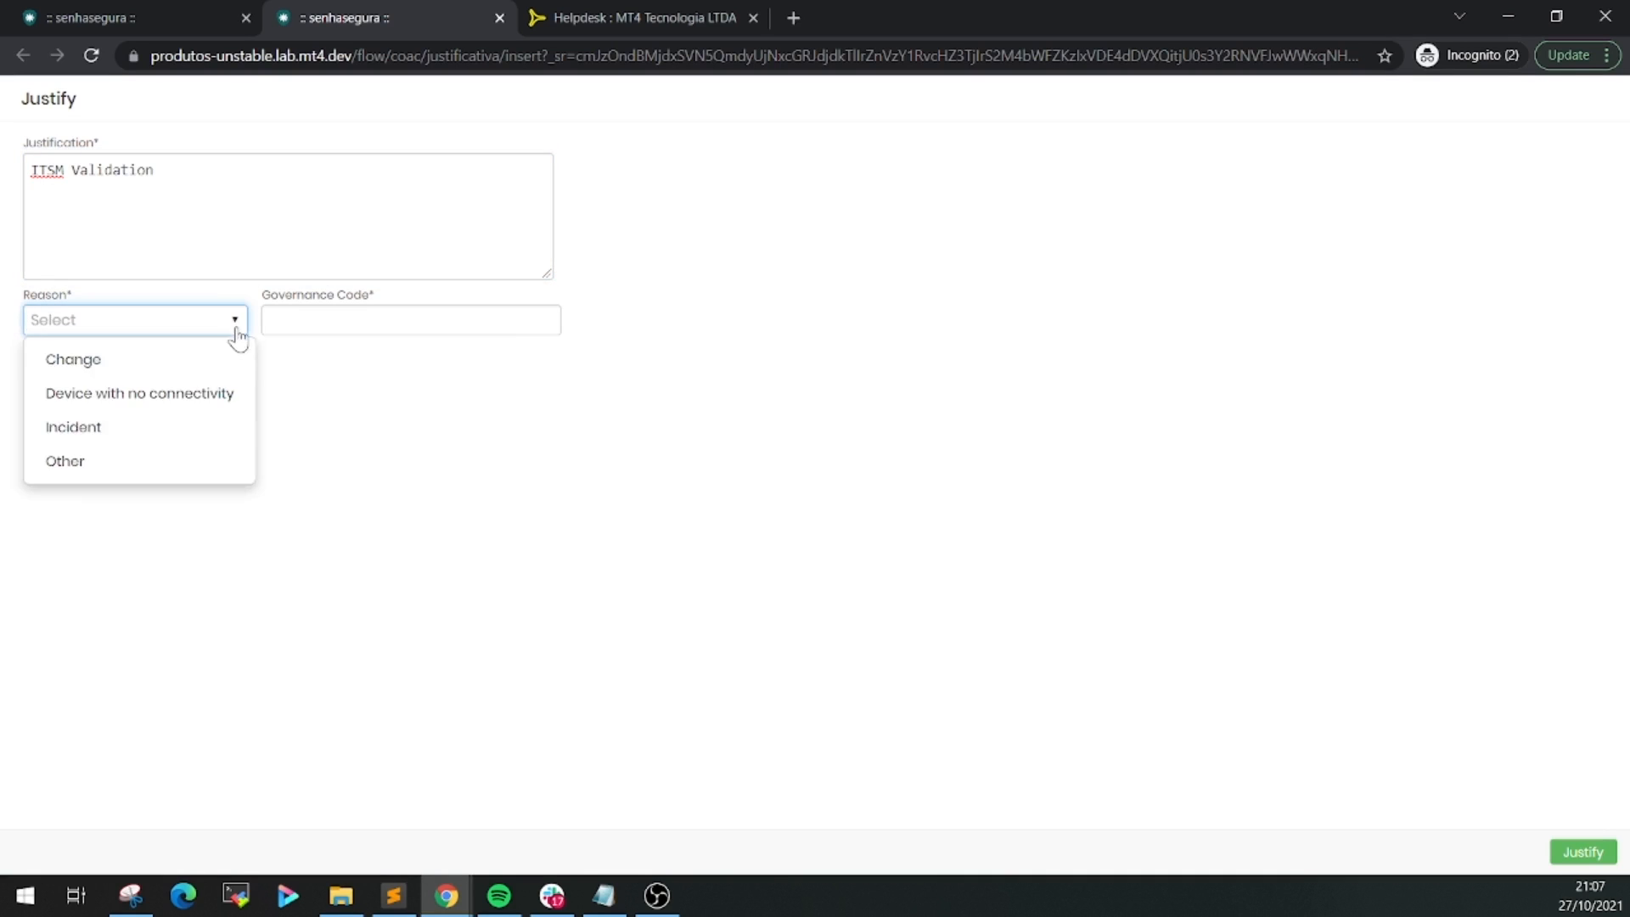
click(181, 362)
click(365, 321)
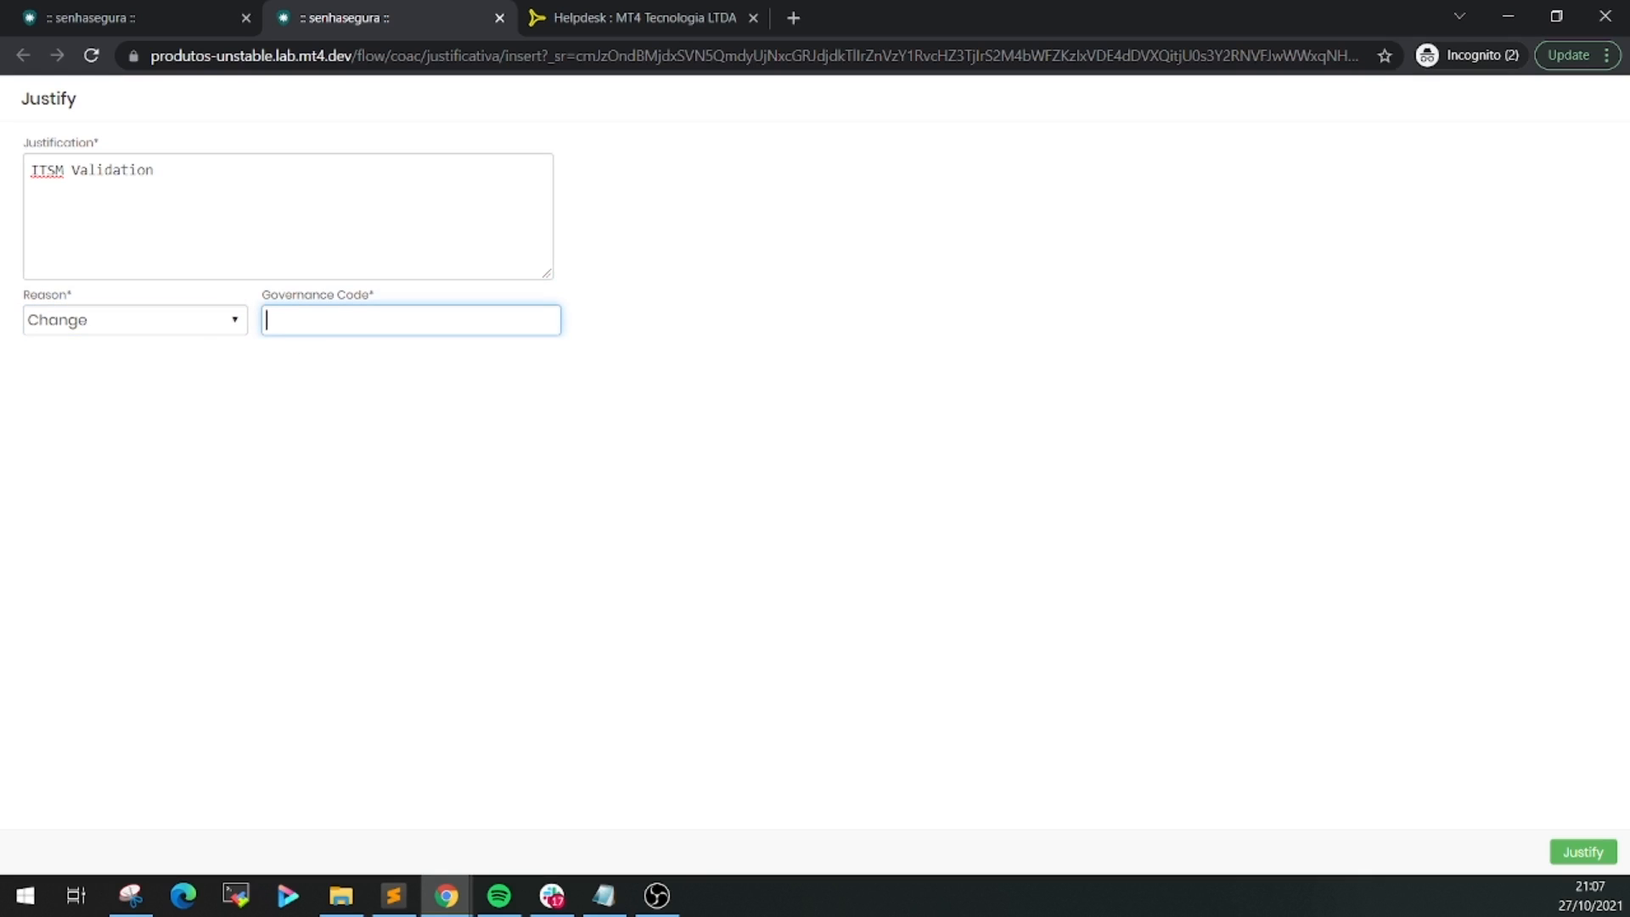
text(1234)
click(1591, 859)
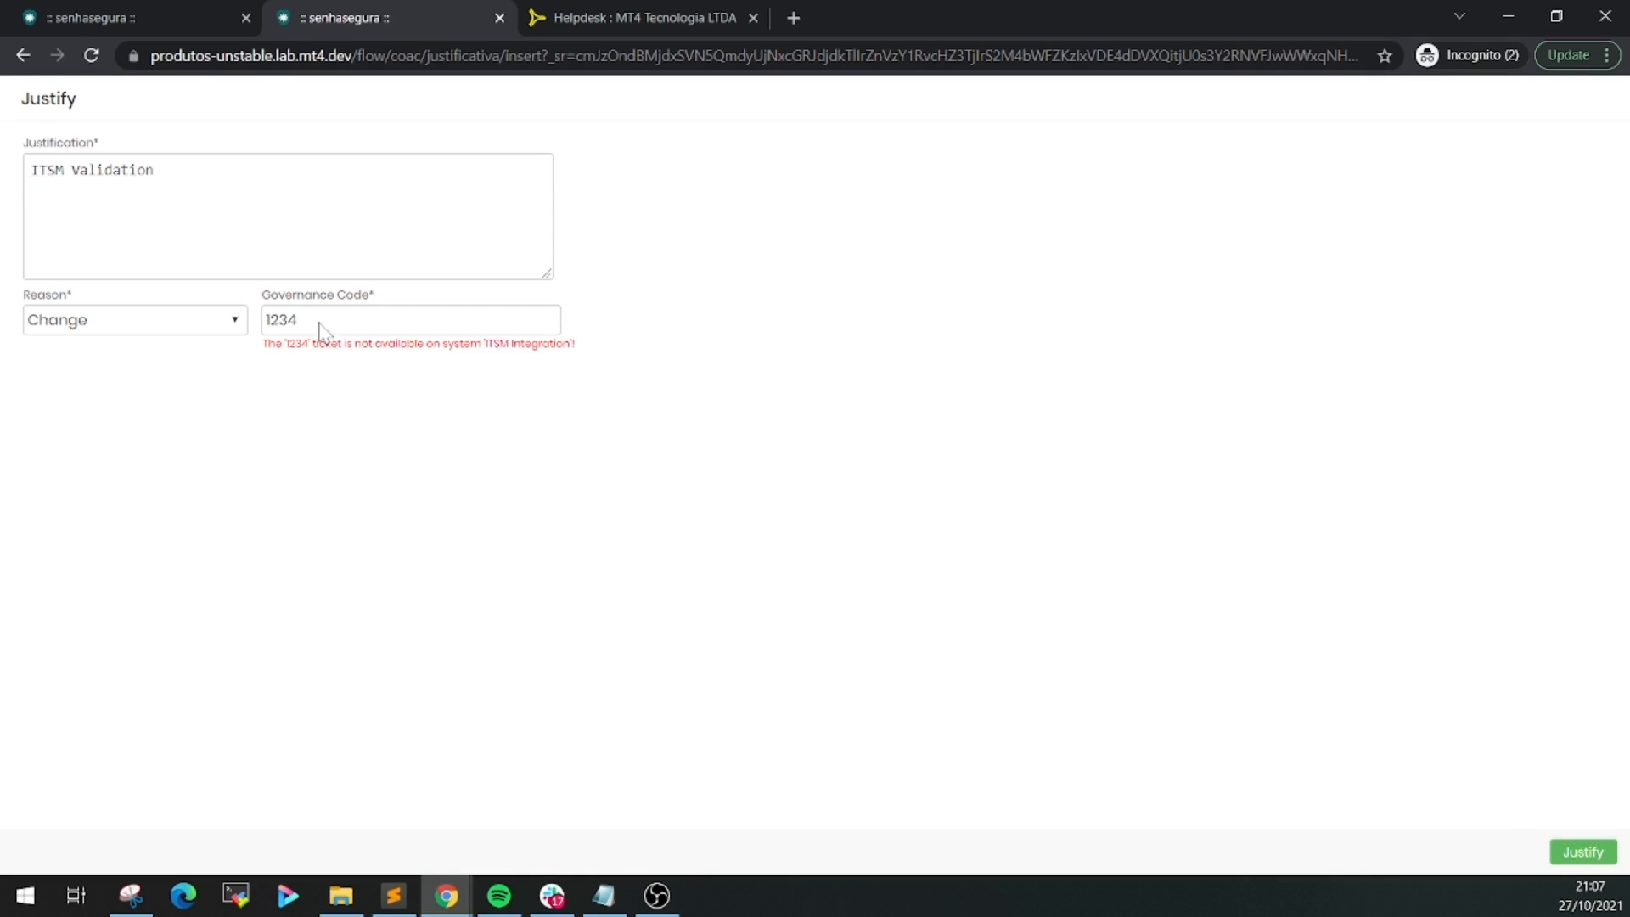
After the ticket-not-available error, check Freshdesk ticket 215766 and return to the form
drag(268, 344, 575, 344)
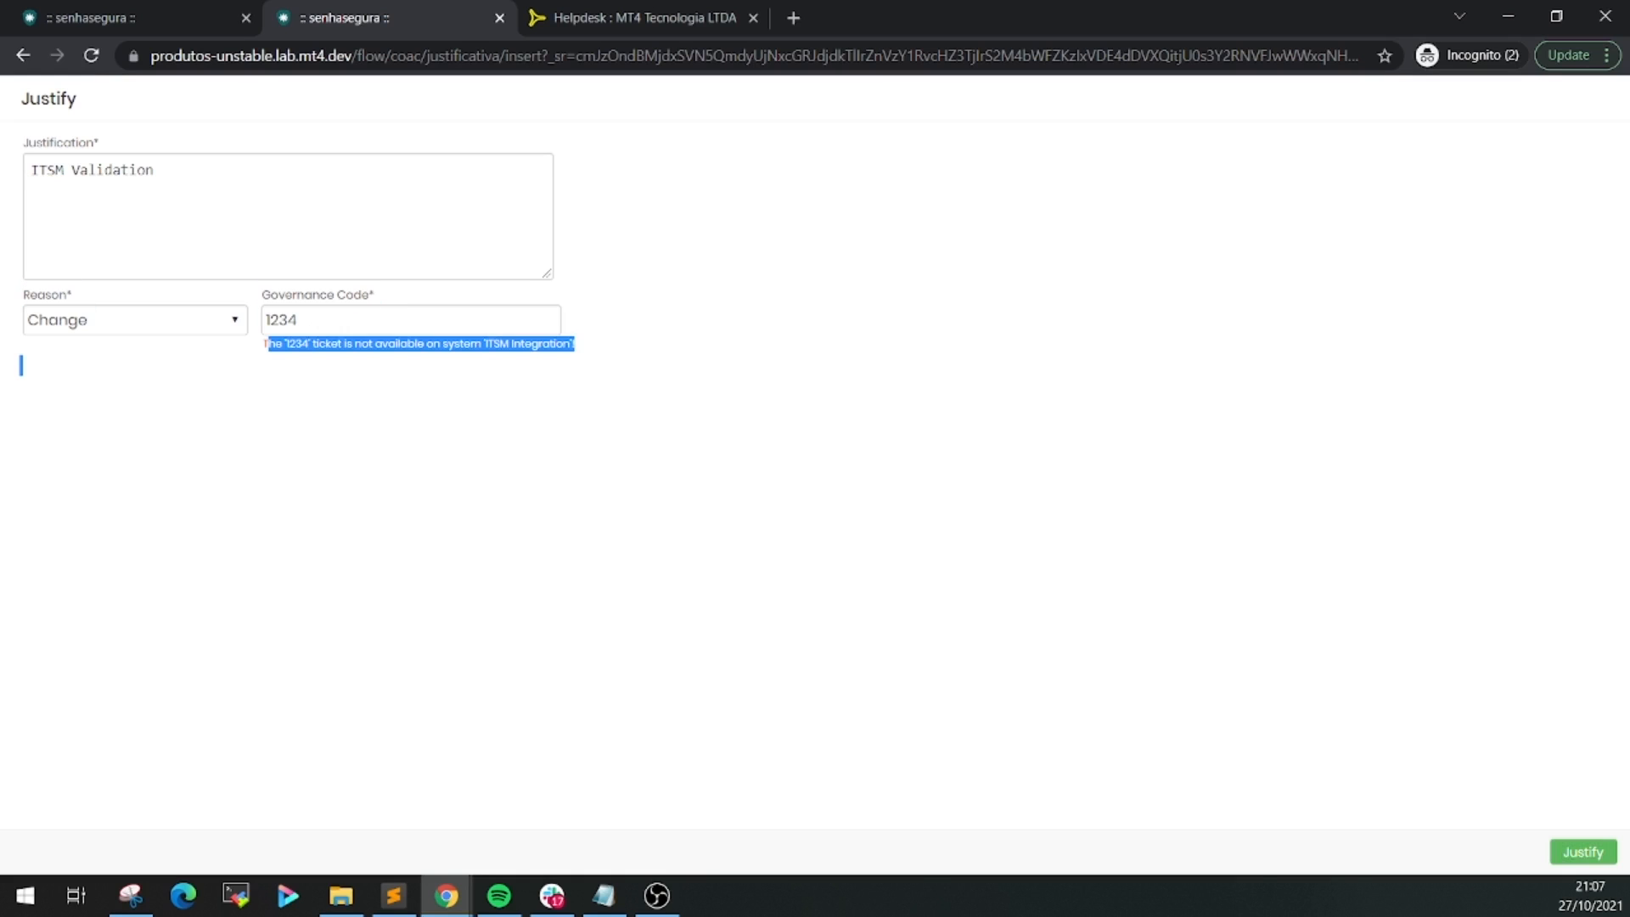
click(604, 367)
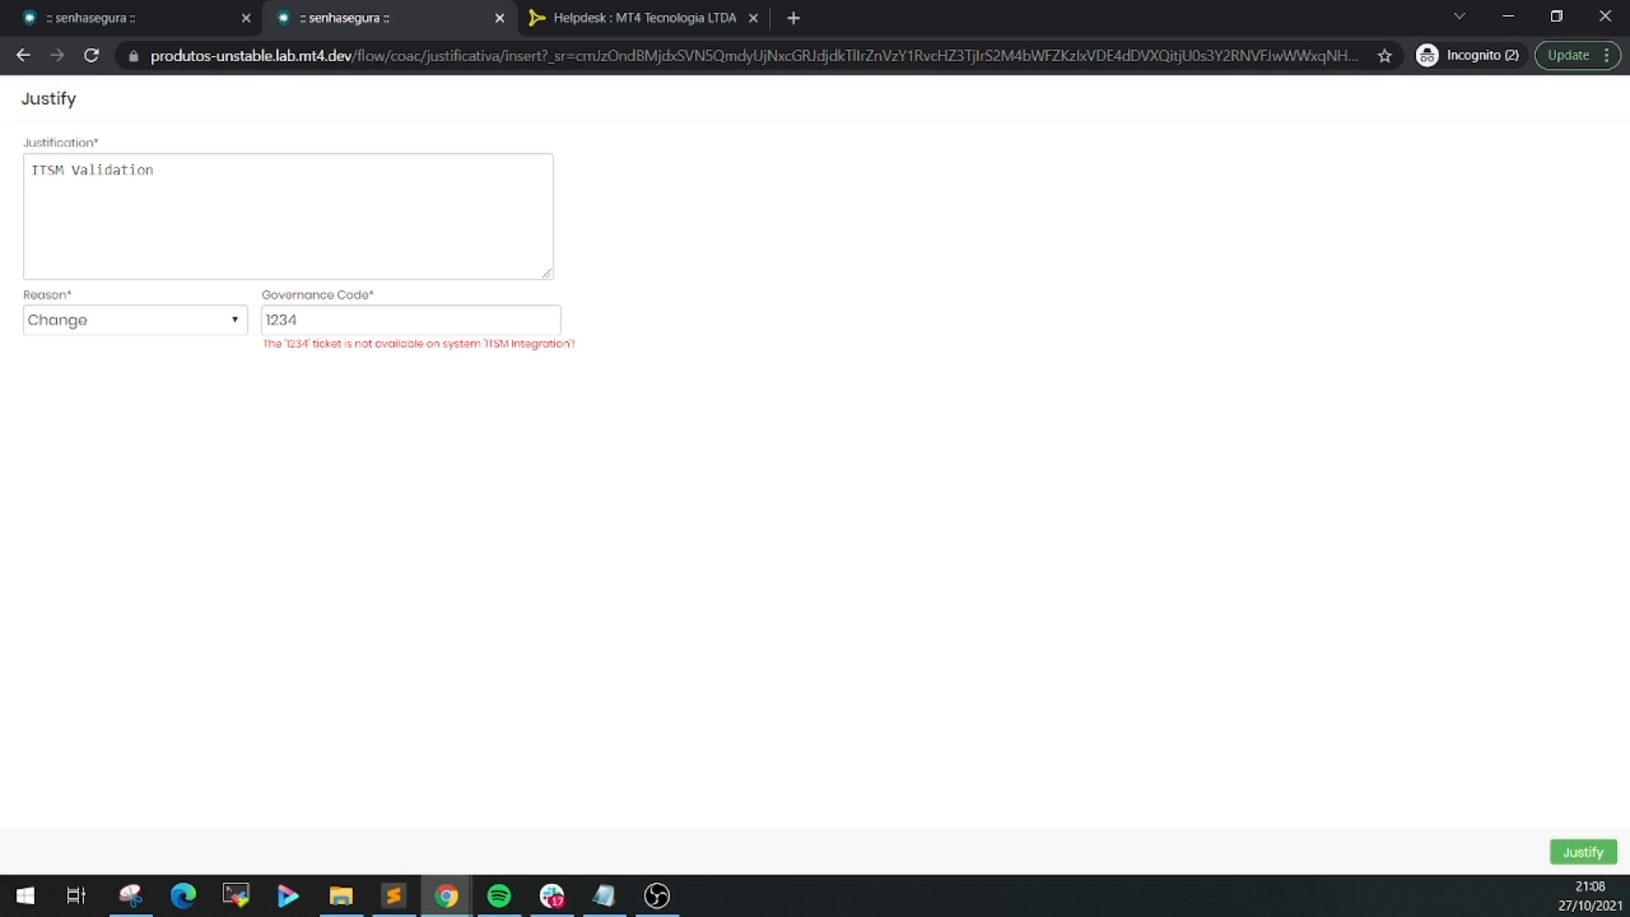
key(alt+Tab)
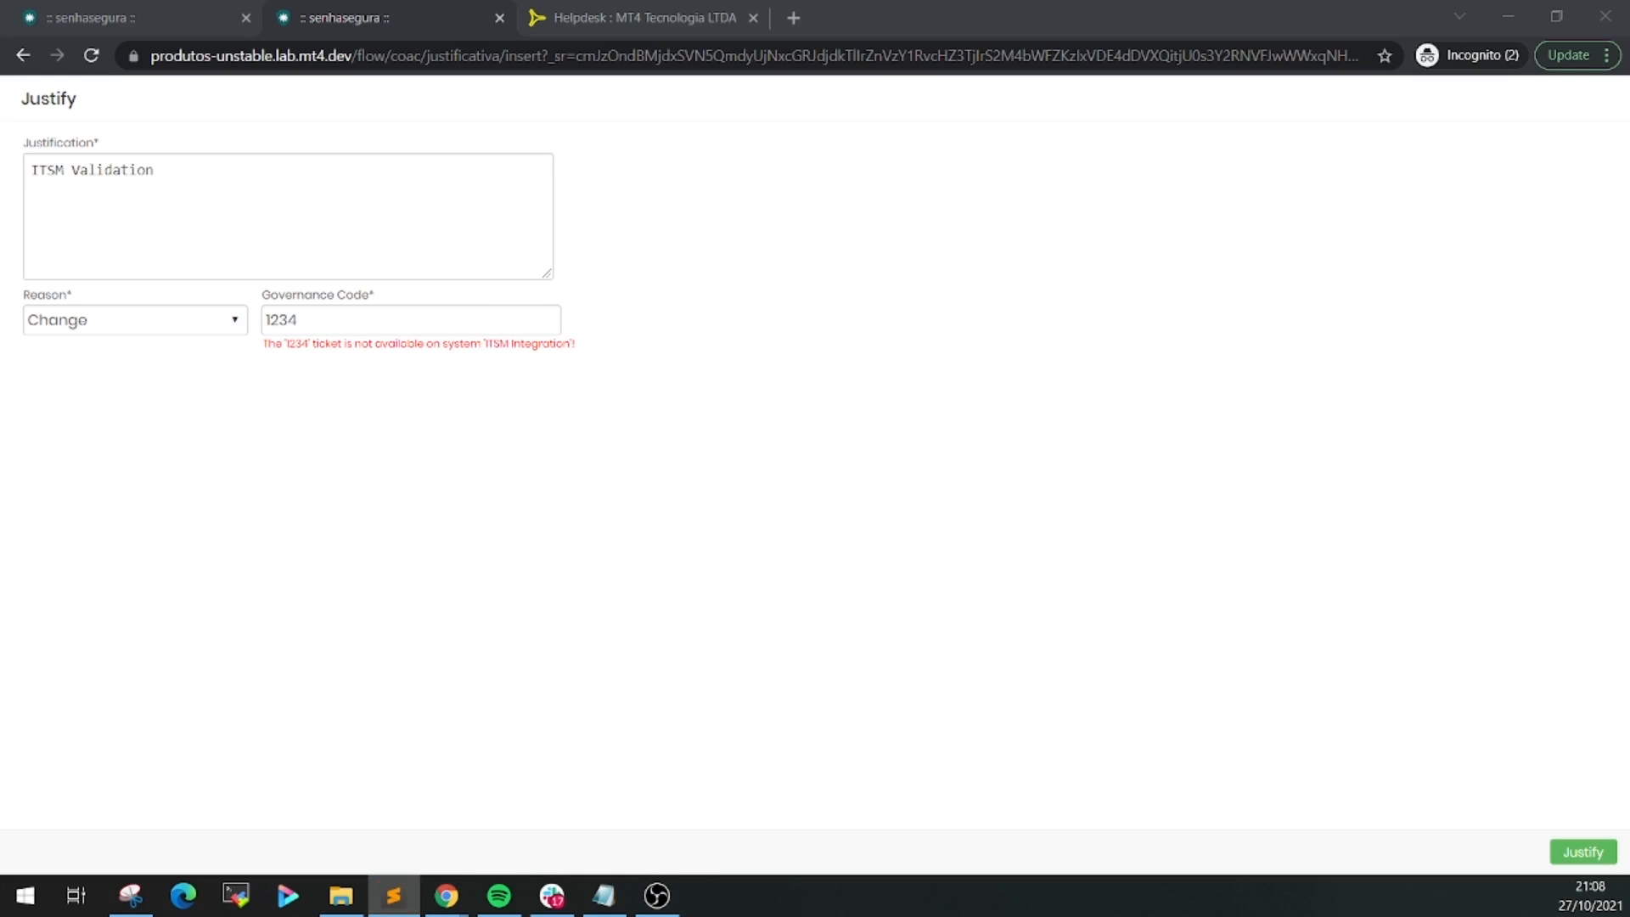
click(638, 25)
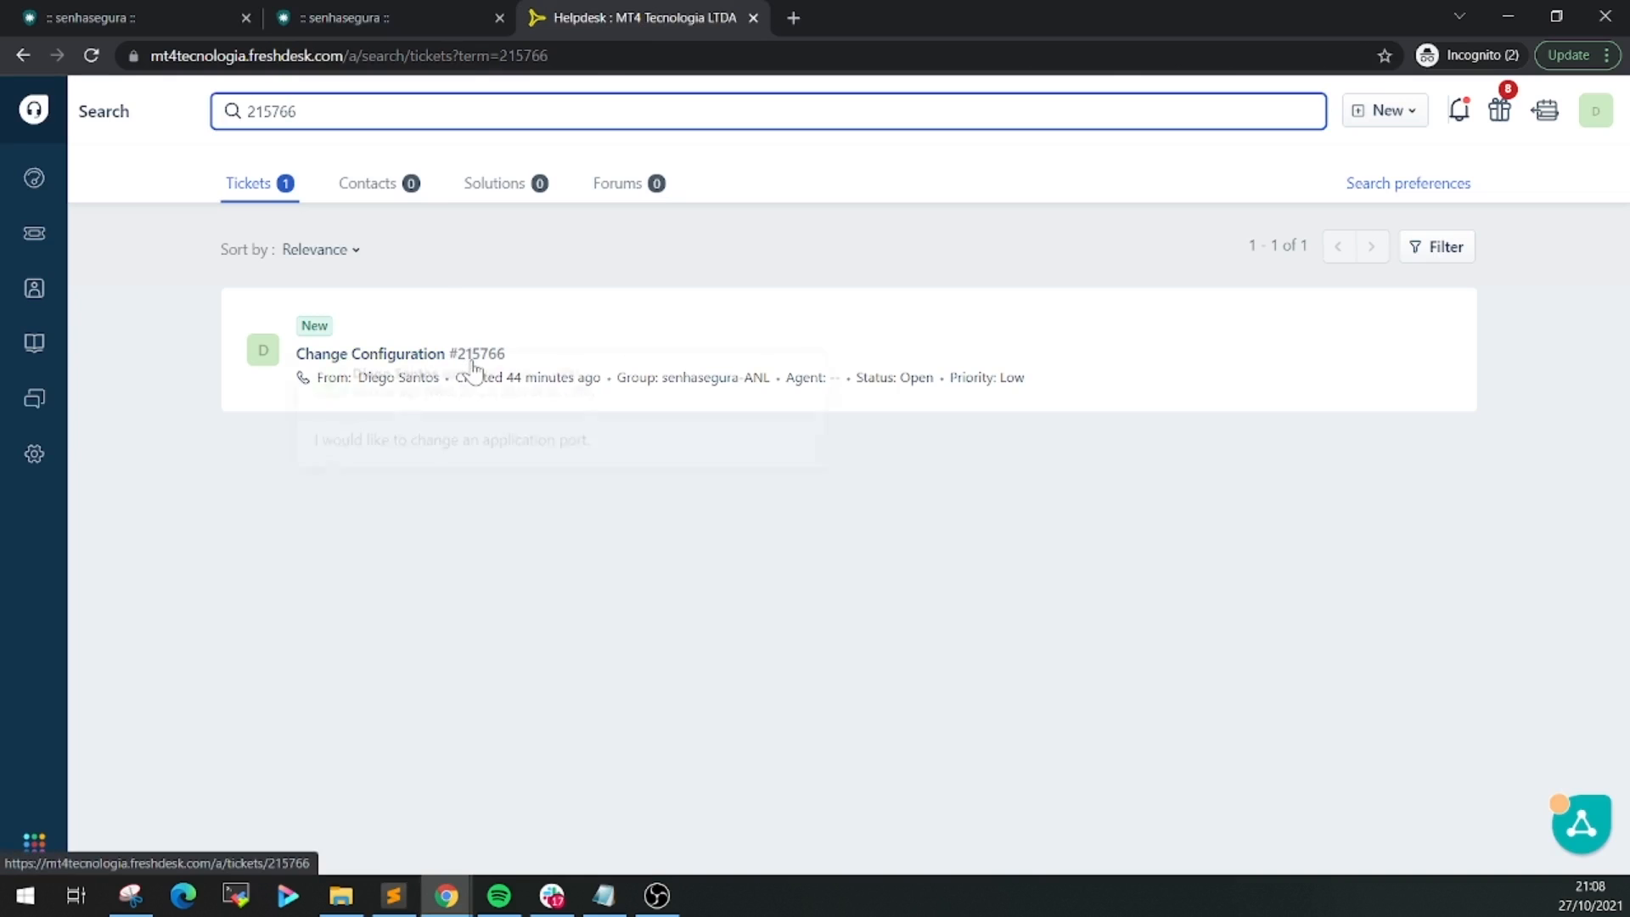
click(414, 13)
Replace governance code 1234 with Freshdesk ticket 215766 and resubmit the justification
double_click(296, 320)
text(215766)
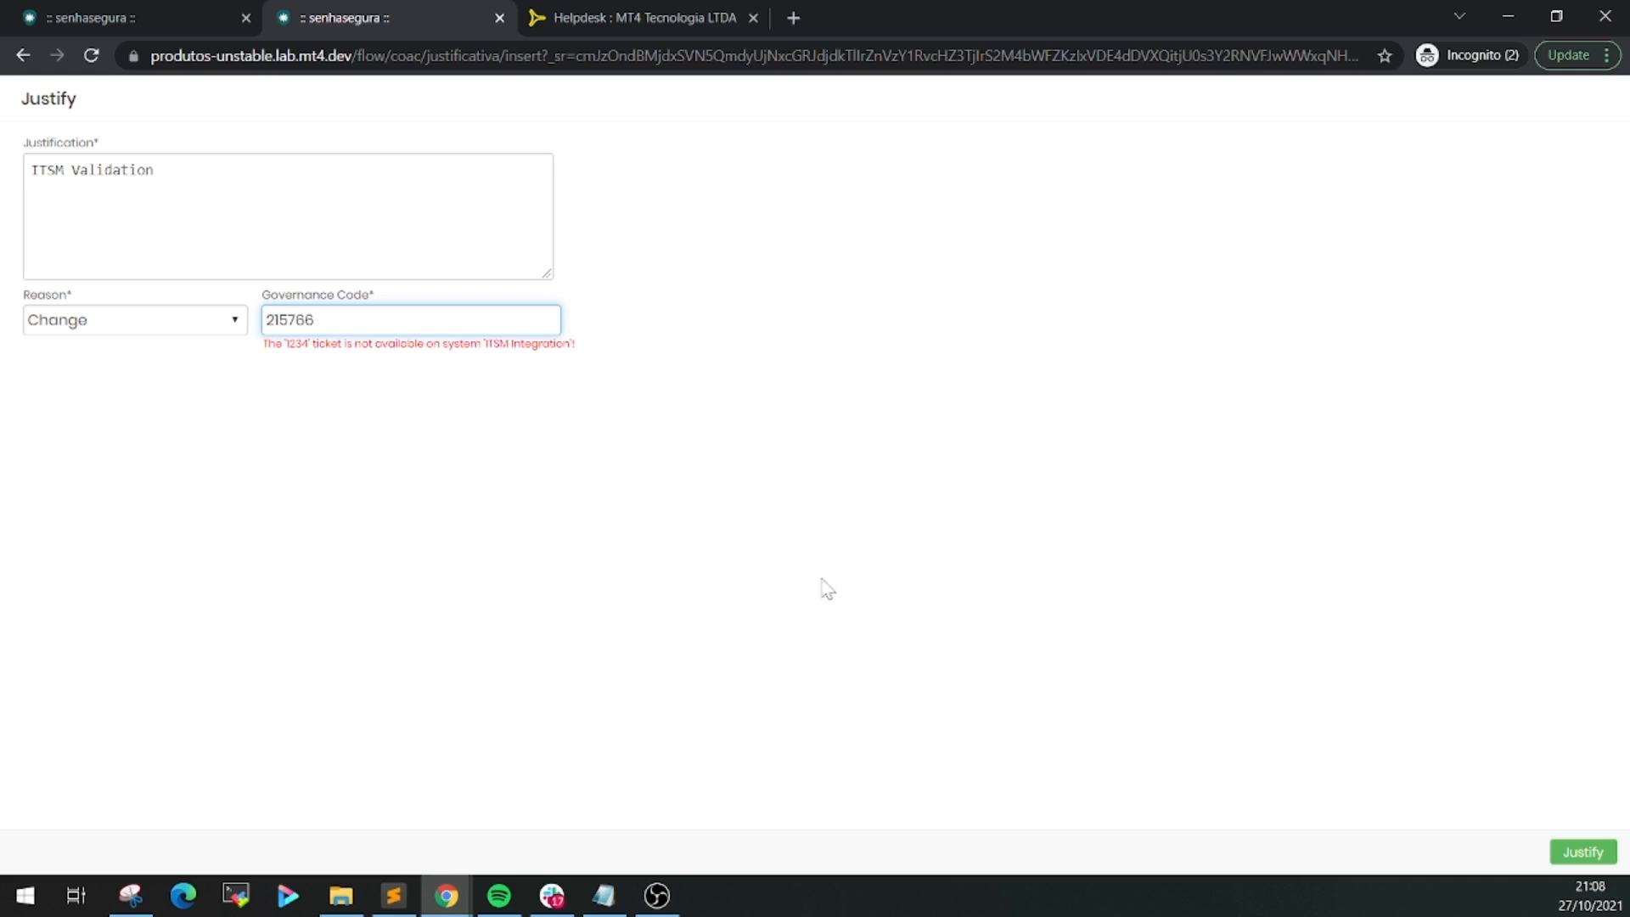
click(1570, 852)
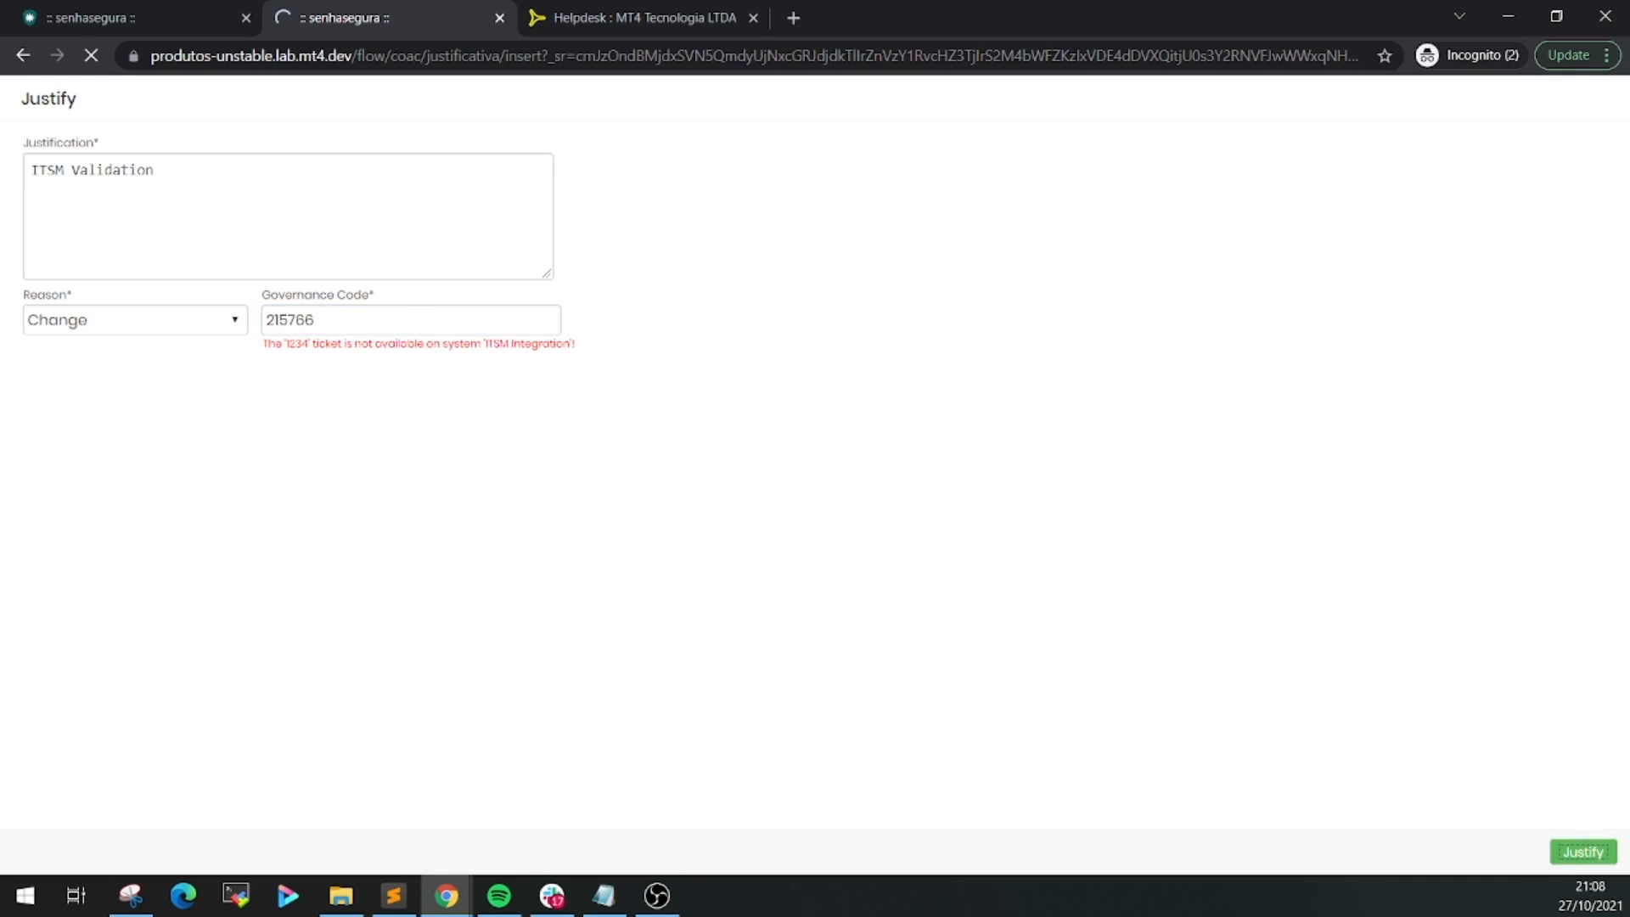